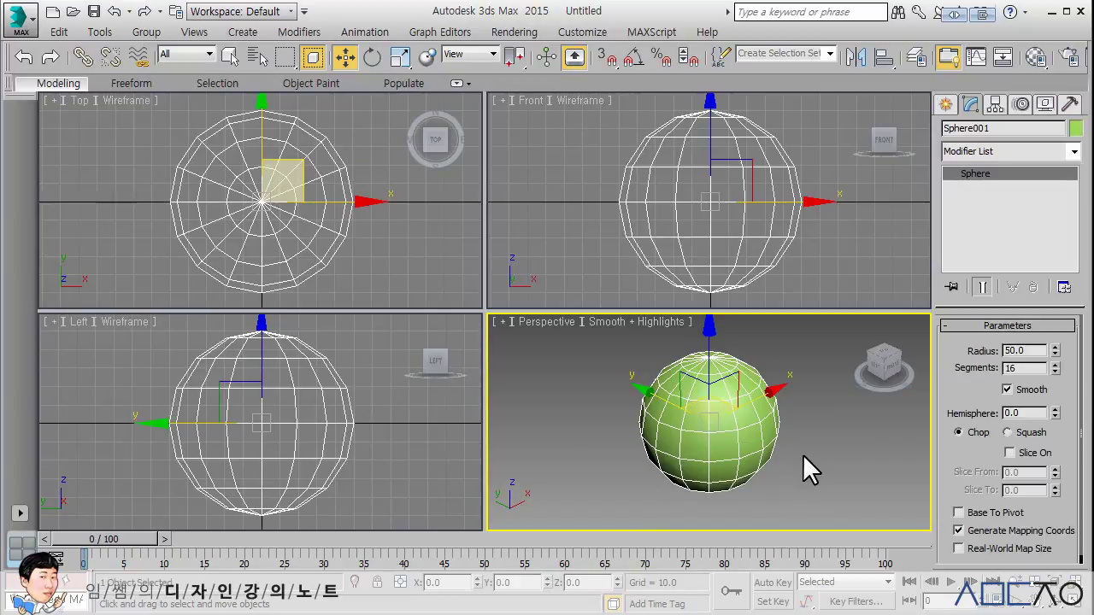
# Apply an Edit Poly modifier to the sphere, and remove it from the modifier stack
pyautogui.click(1074, 152)
pyautogui.moveTo(1074, 200); pyautogui.dragTo(1079, 266)
pyautogui.click(1005, 414)
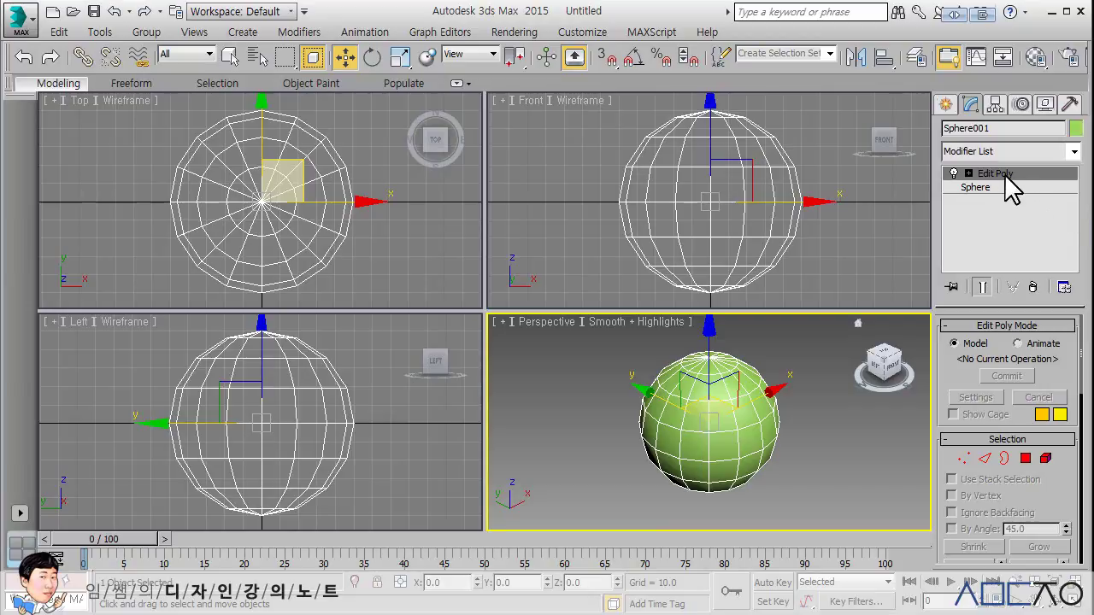
pyautogui.click(1032, 286)
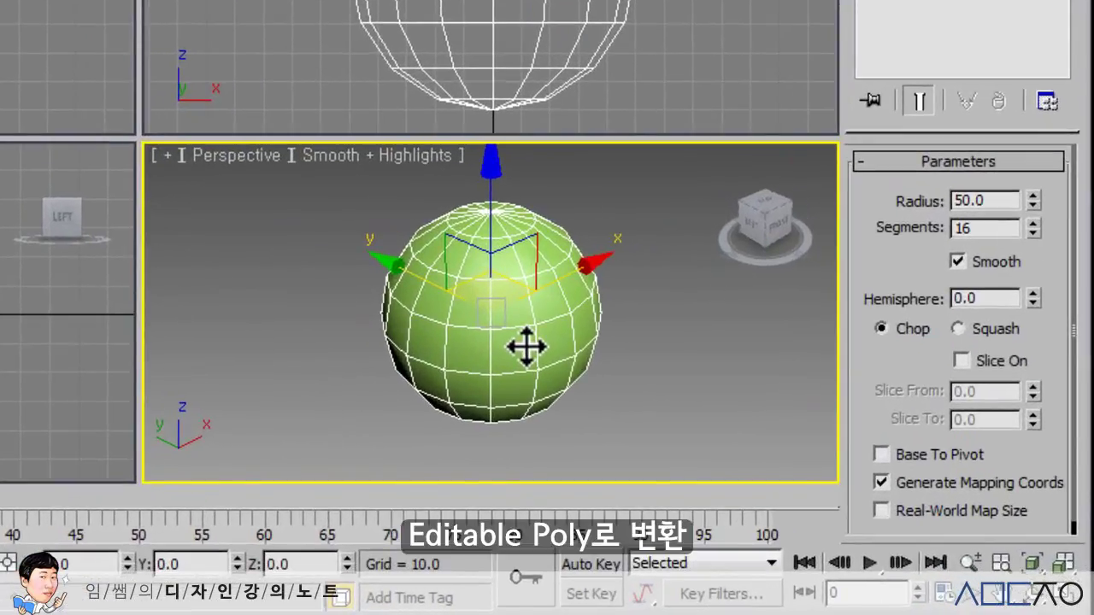
# Convert the sphere to an Editable Poly
pyautogui.rightClick(732, 443)
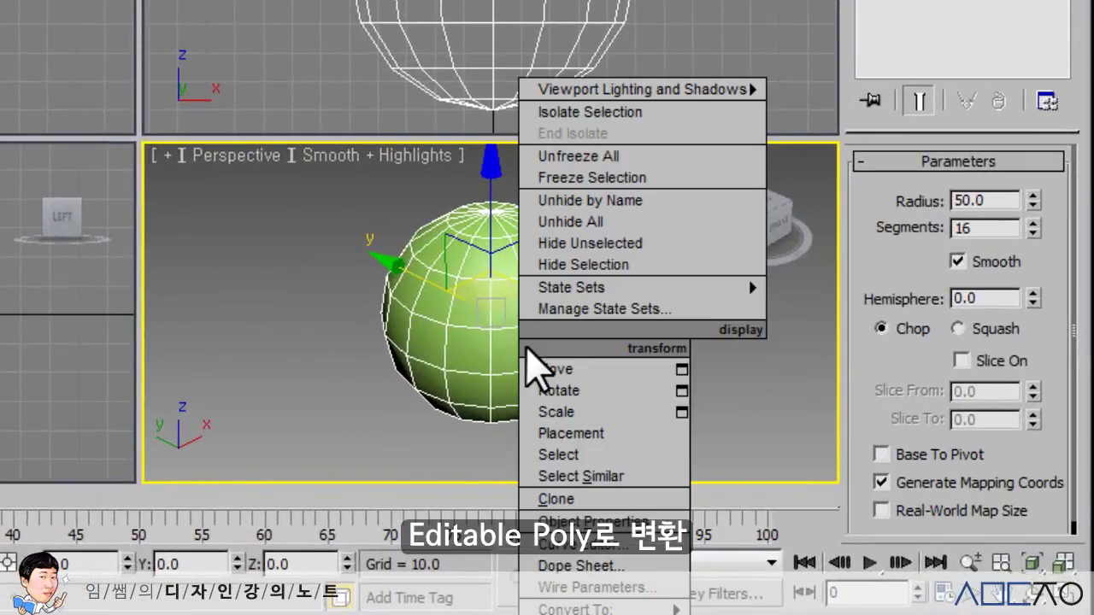
pyautogui.moveTo(599, 608)
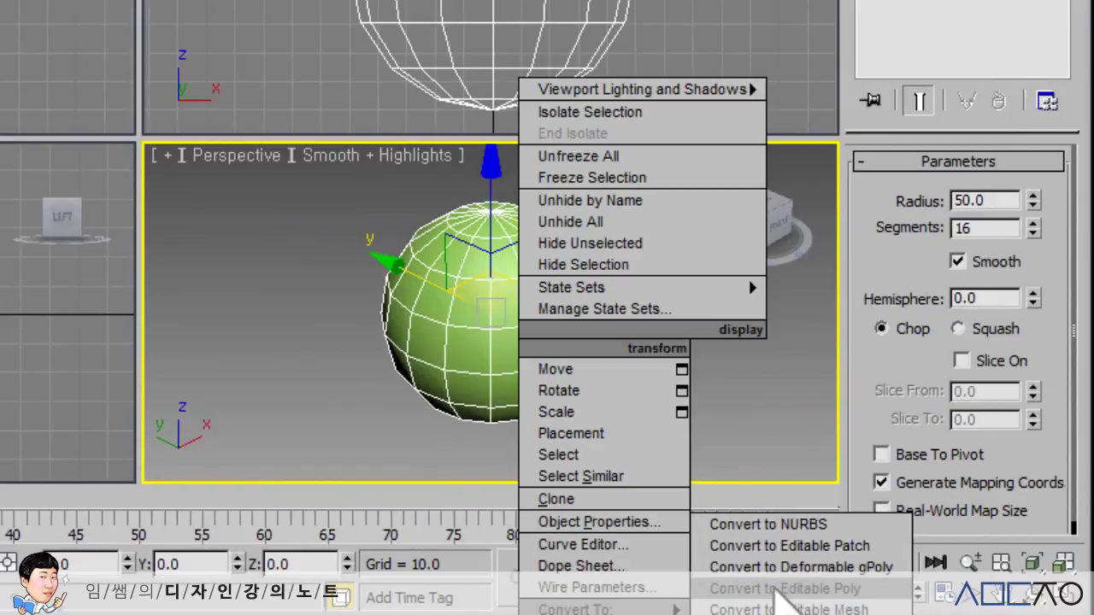
pyautogui.click(775, 589)
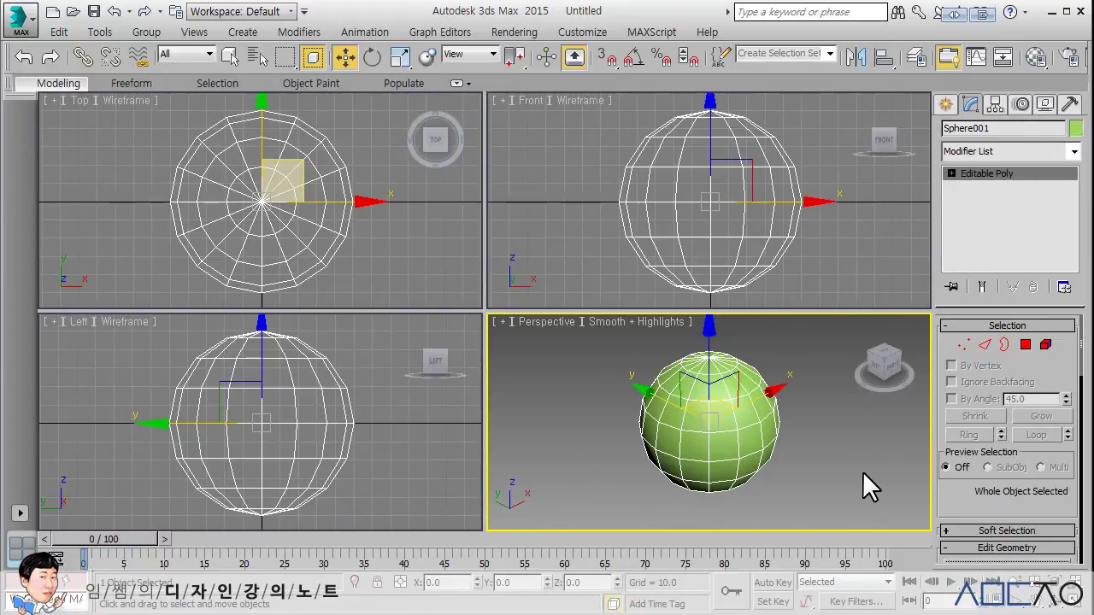
# Select a single vertex on the front of the sphere at Vertex level, and clear the selection
pyautogui.click(951, 173)
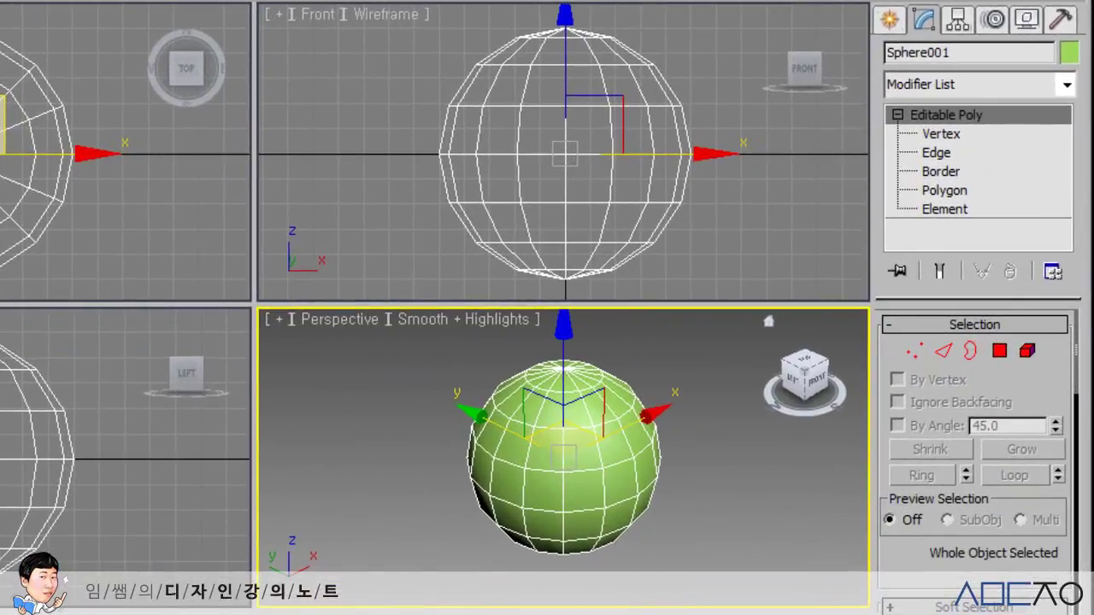
pyautogui.click(928, 135)
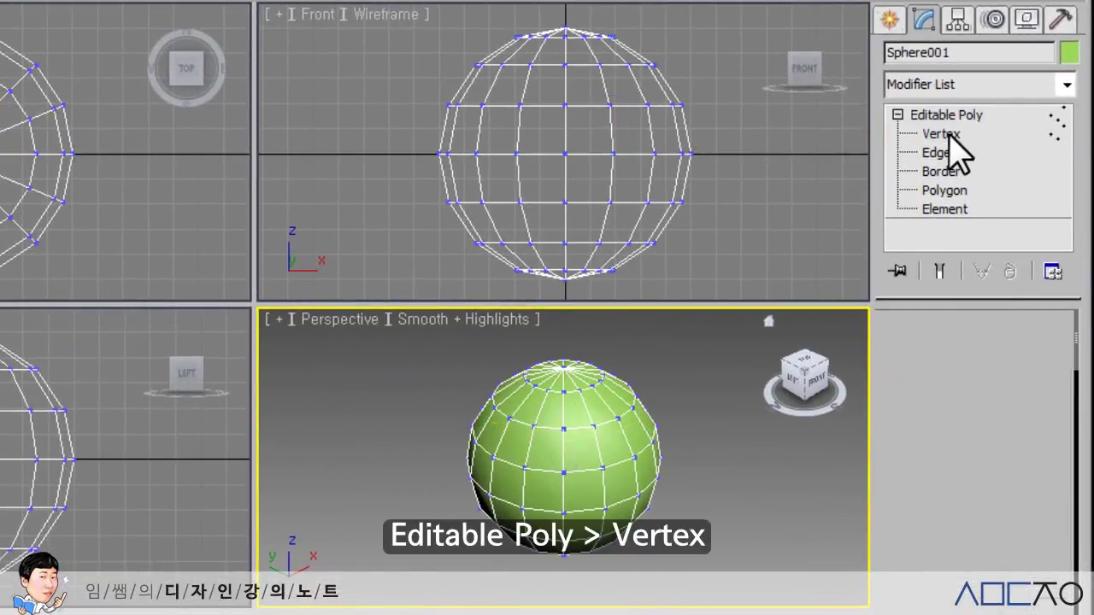
pyautogui.click(564, 427)
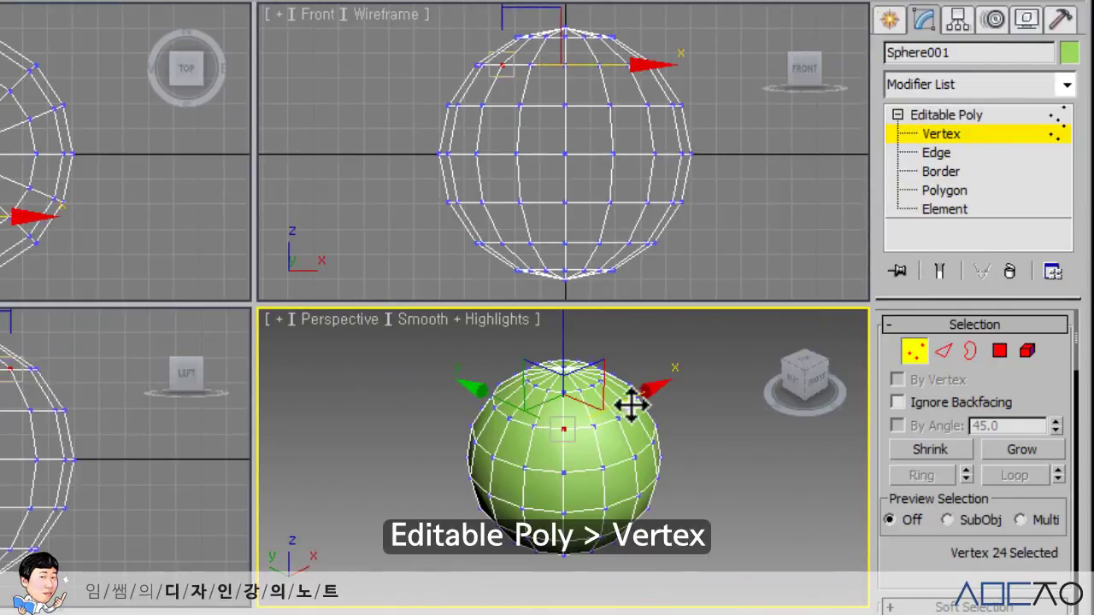
pyautogui.click(692, 399)
# Try selecting individual edges on the front of the sphere at Edge level, and clear the selection
pyautogui.click(935, 152)
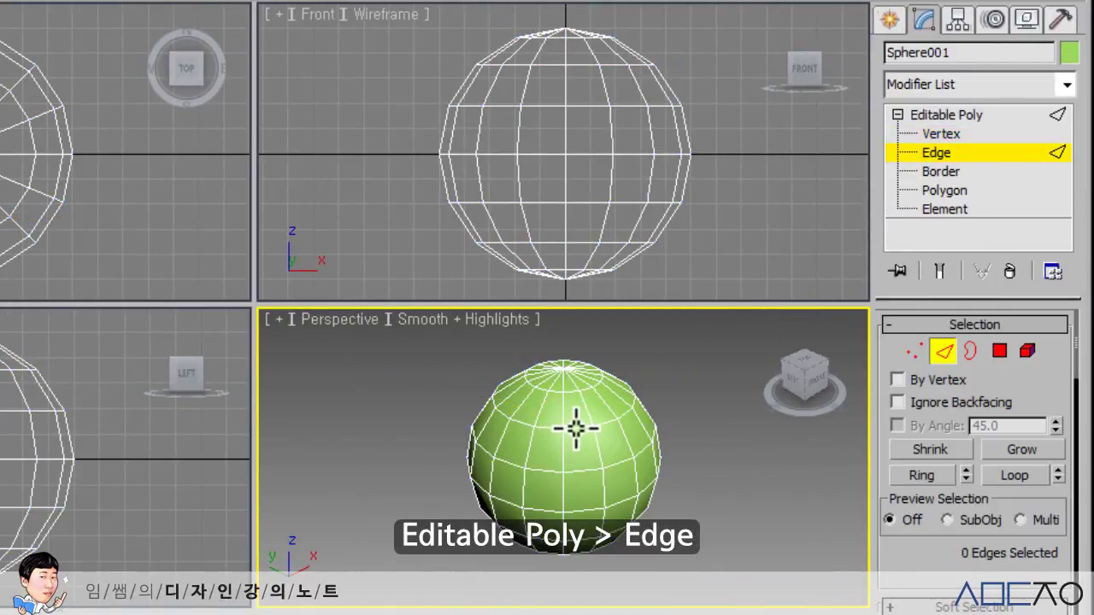
pyautogui.click(575, 428)
pyautogui.click(671, 468)
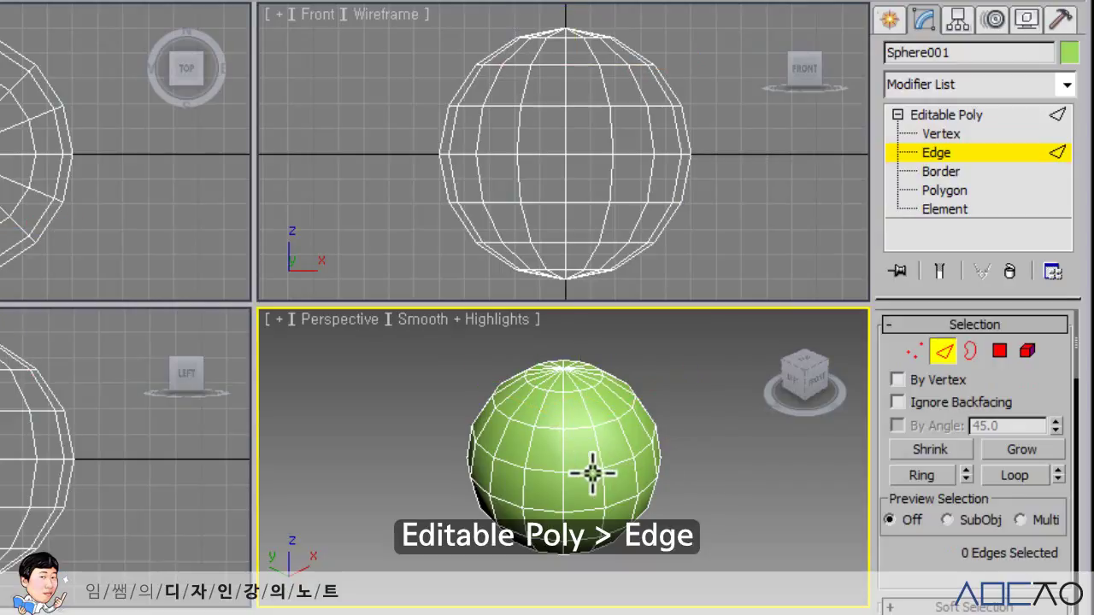
pyautogui.click(589, 471)
pyautogui.click(693, 468)
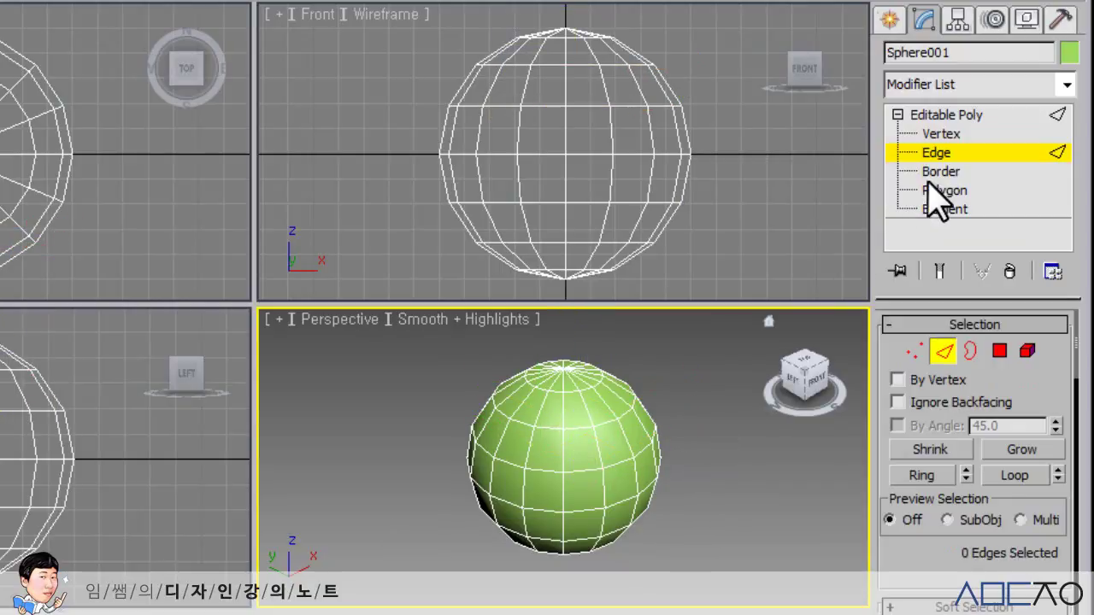
# Delete one polygon on the upper front of the sphere at Polygon level
pyautogui.click(938, 171)
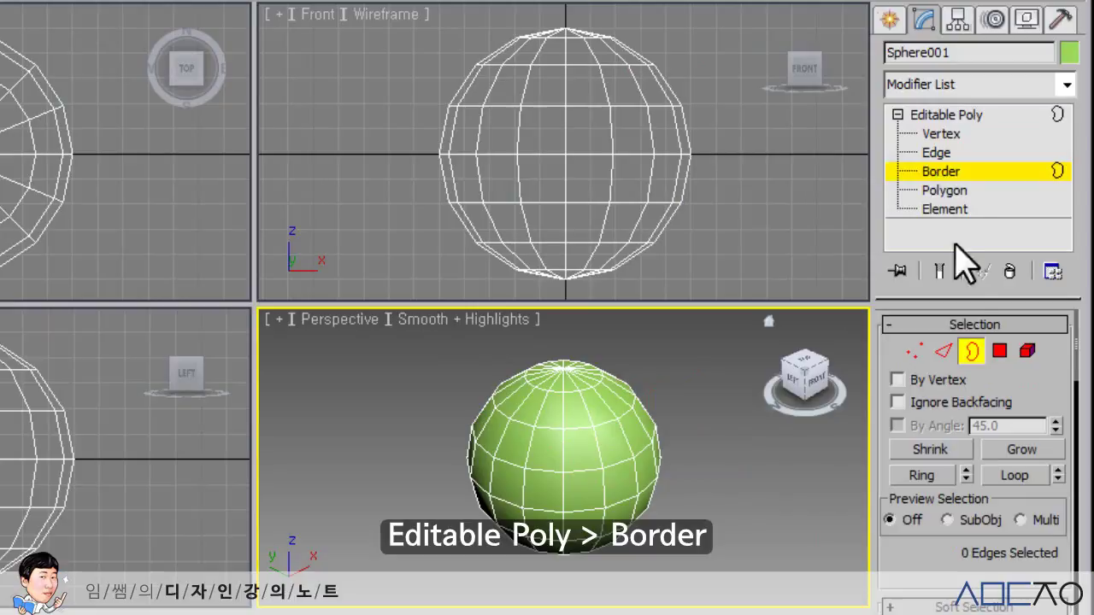
pyautogui.scroll(-5, 1007, 369)
pyautogui.click(998, 351)
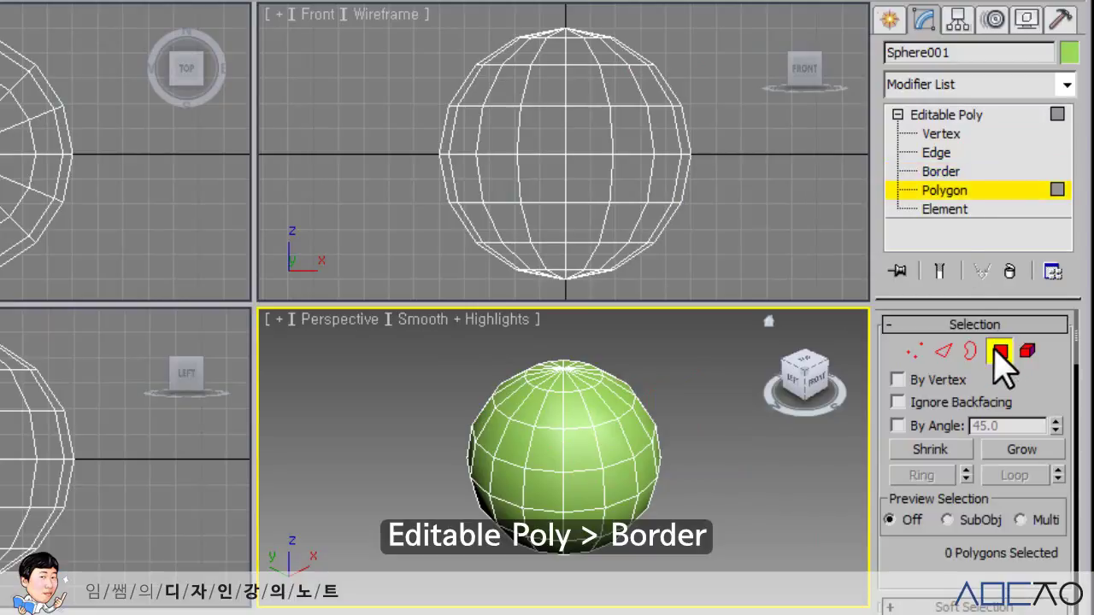
pyautogui.click(580, 442)
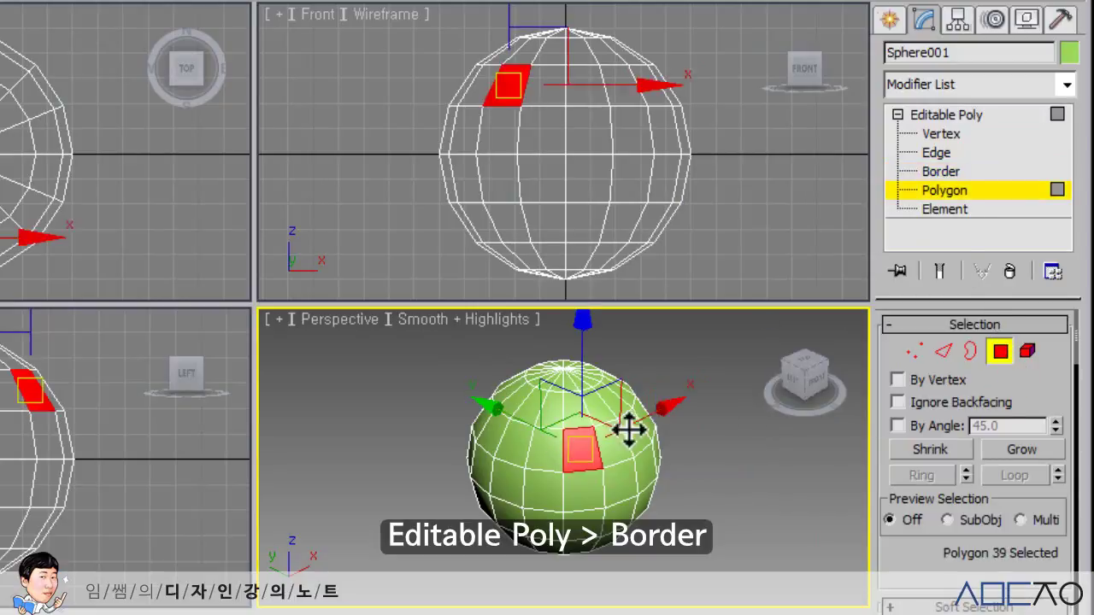
pyautogui.press('Delete')
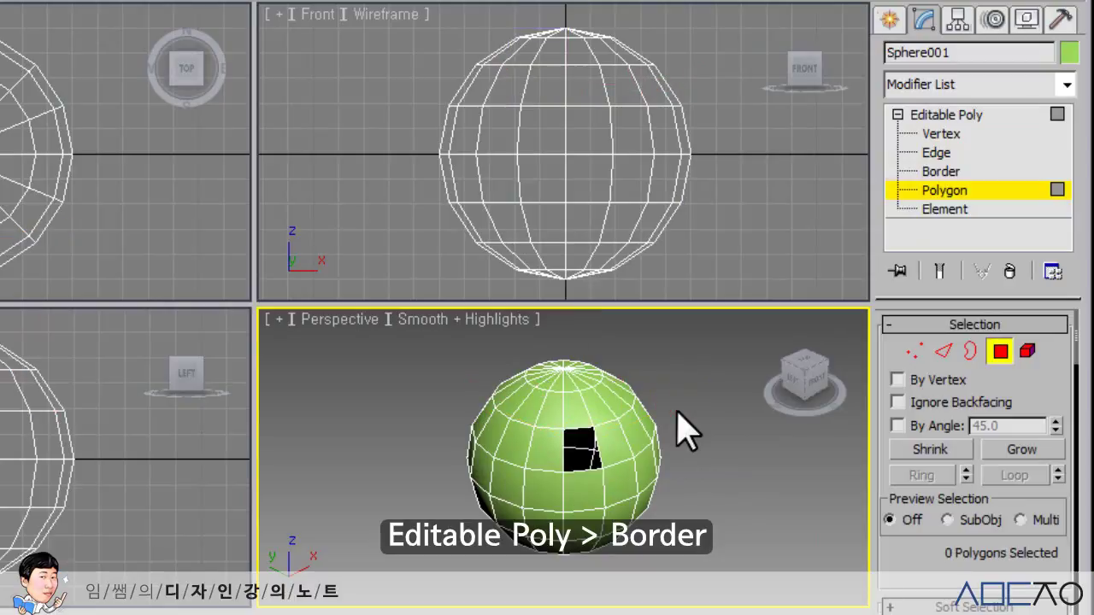
# Select the border of the hole in the sphere, cap it, and clear the selection
pyautogui.click(938, 171)
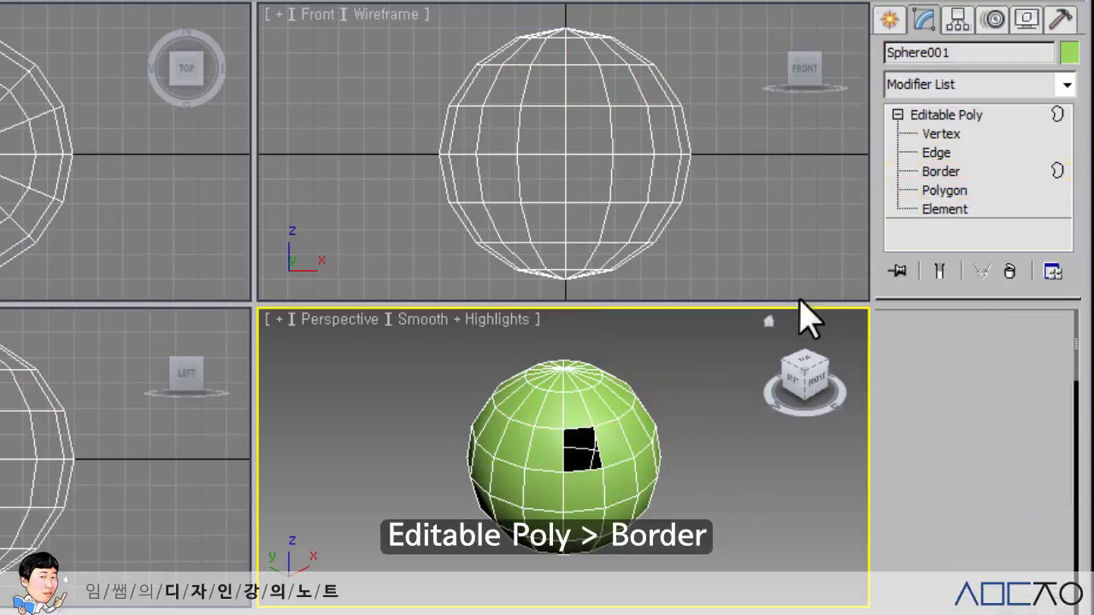
pyautogui.click(582, 441)
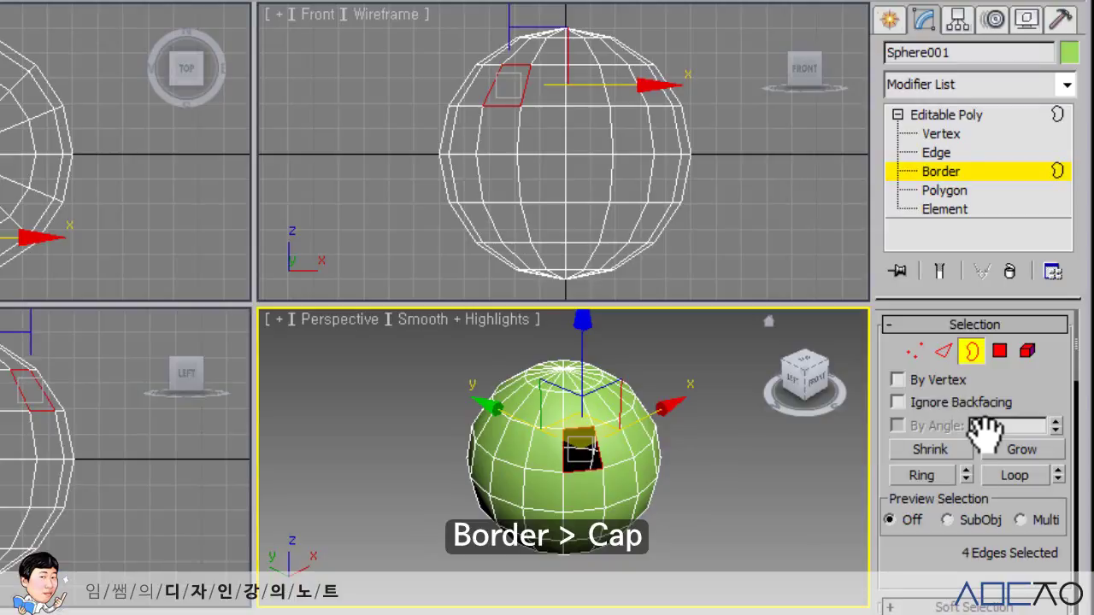
pyautogui.moveTo(923, 598); pyautogui.dragTo(940, 291)
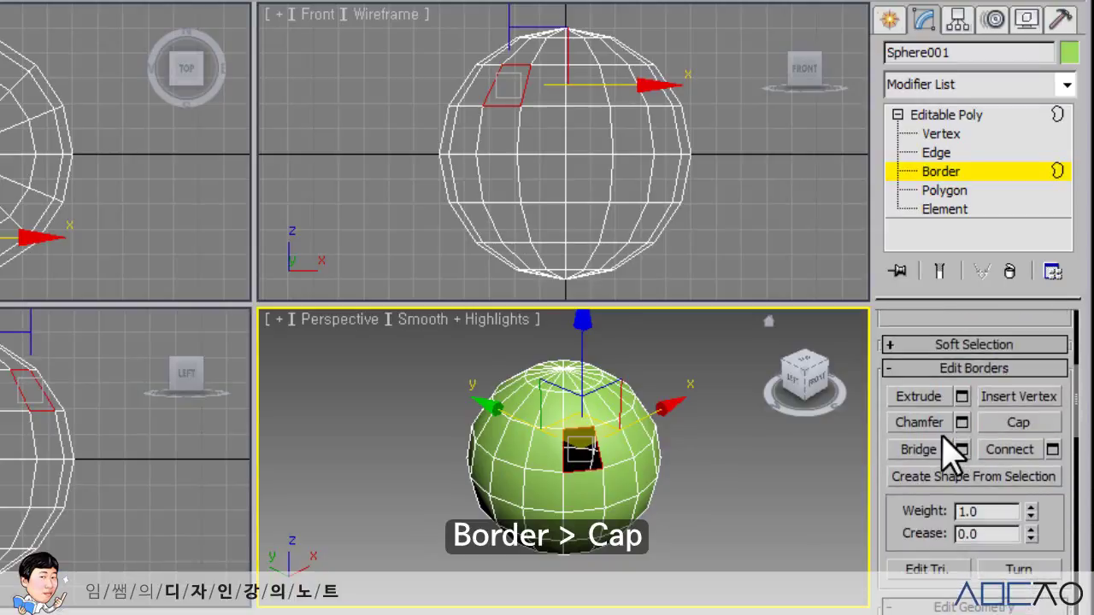
pyautogui.click(1013, 424)
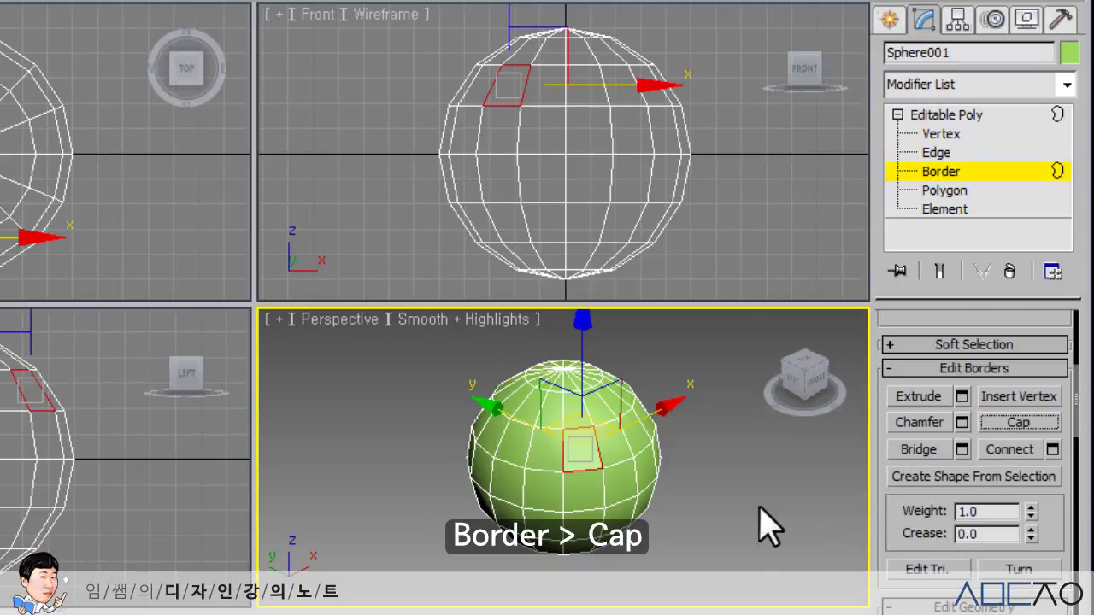
pyautogui.click(705, 511)
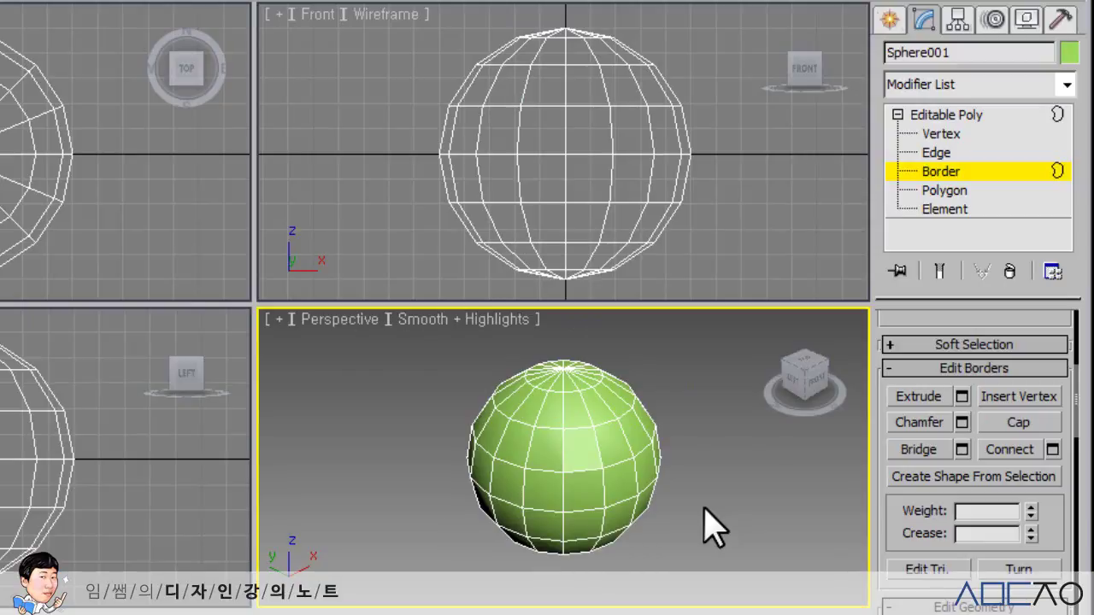
# Select the newly capped face on the front of the sphere at Polygon level
pyautogui.click(947, 212)
pyautogui.click(946, 191)
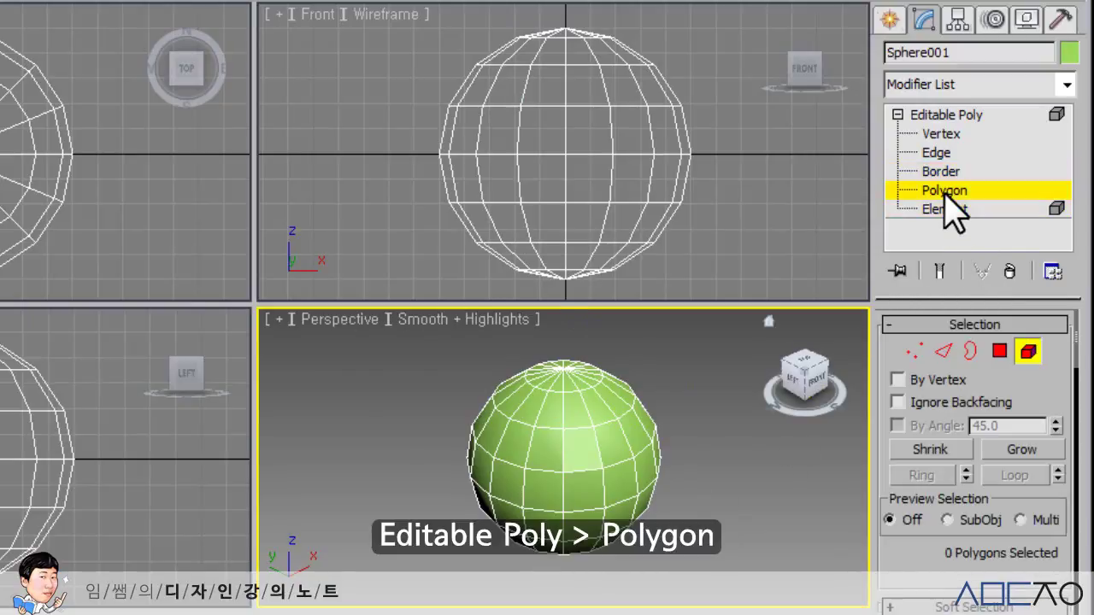
pyautogui.click(582, 448)
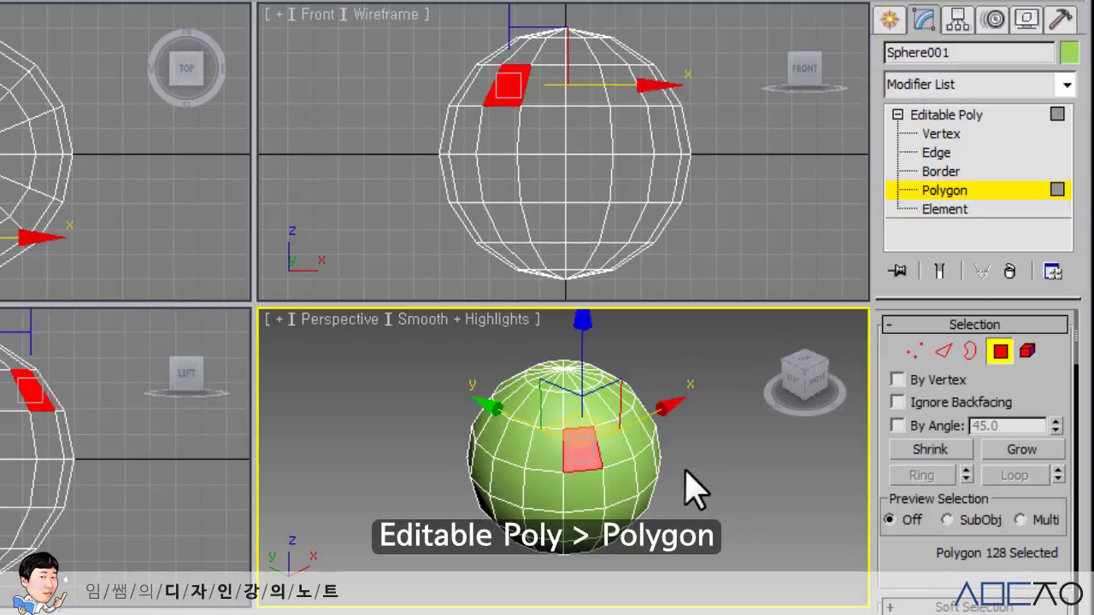
# Select the whole sphere at Element level, apply Auto Smooth with a 45.0 threshold, and return to object level
pyautogui.click(940, 209)
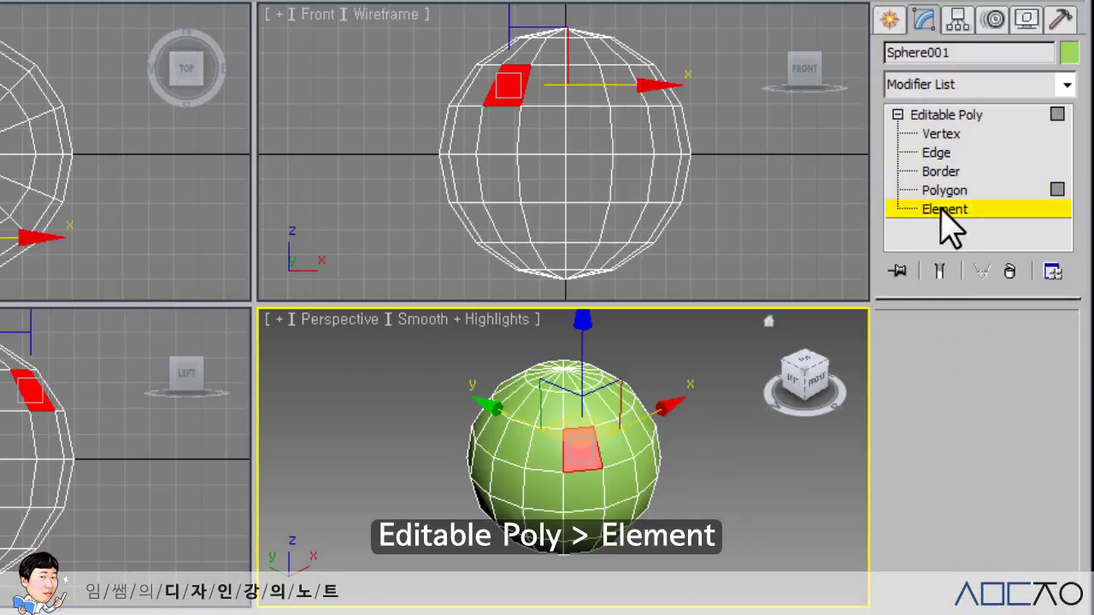
pyautogui.click(617, 474)
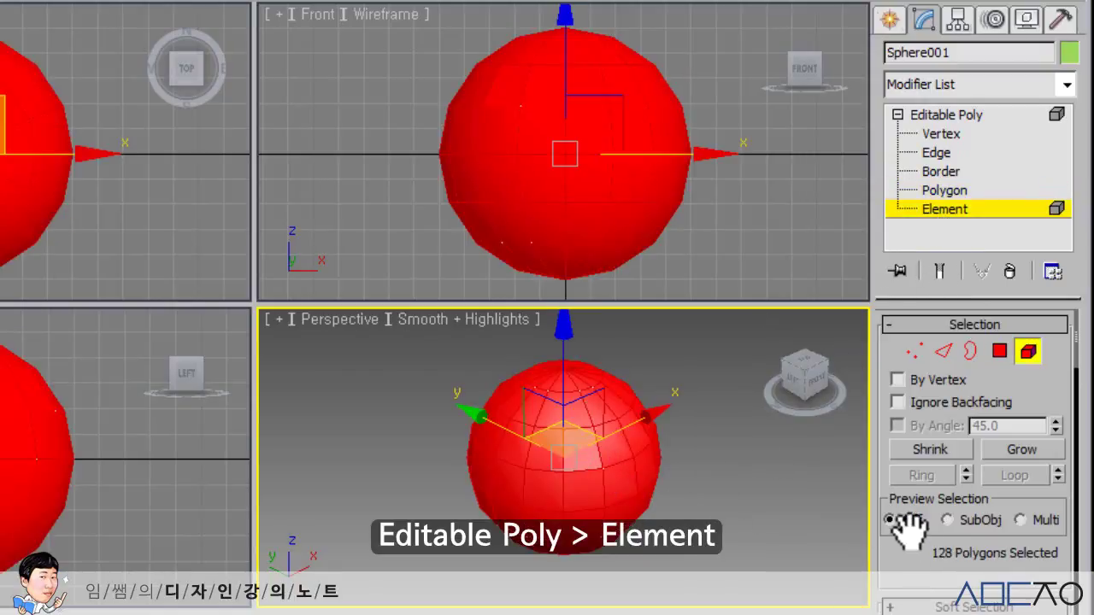
pyautogui.scroll(-1, 912, 470)
pyautogui.scroll(-15, 912, 470)
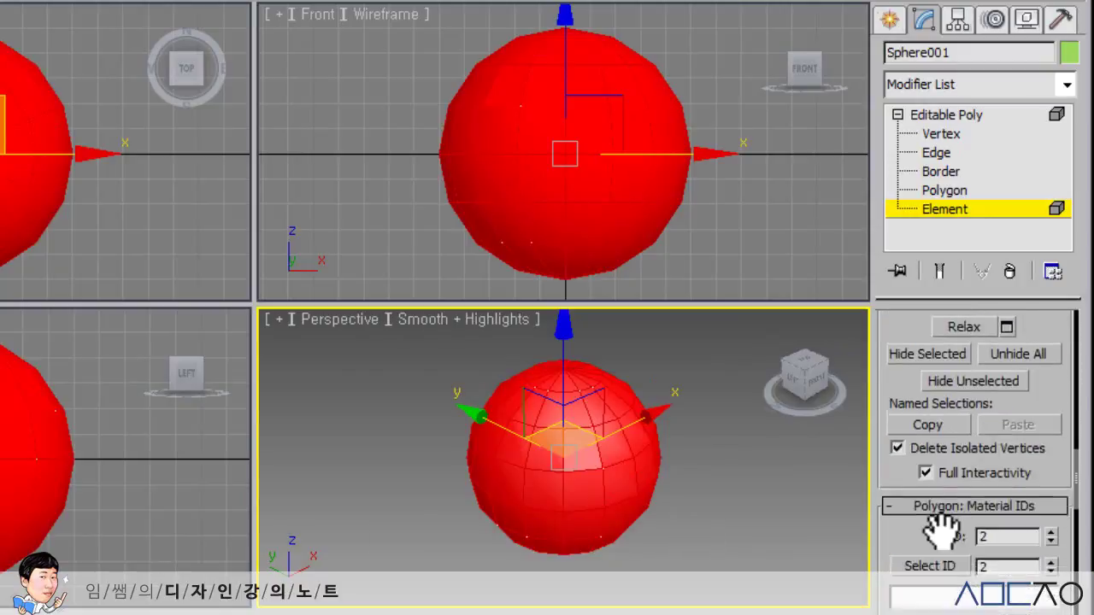
pyautogui.scroll(-1, 940, 526)
pyautogui.click(928, 561)
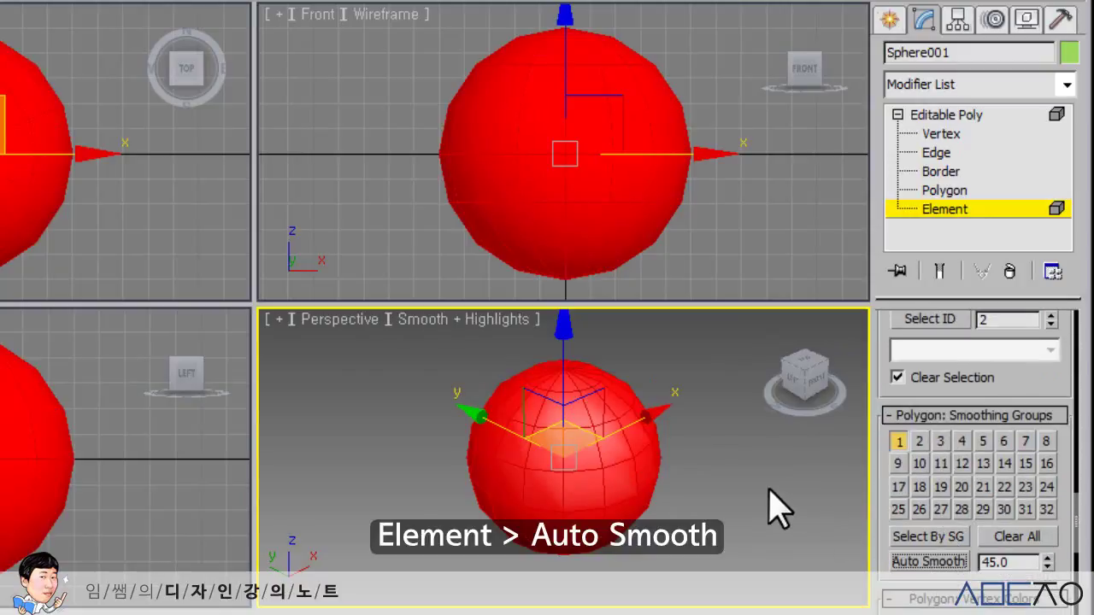
pyautogui.click(777, 505)
pyautogui.click(946, 117)
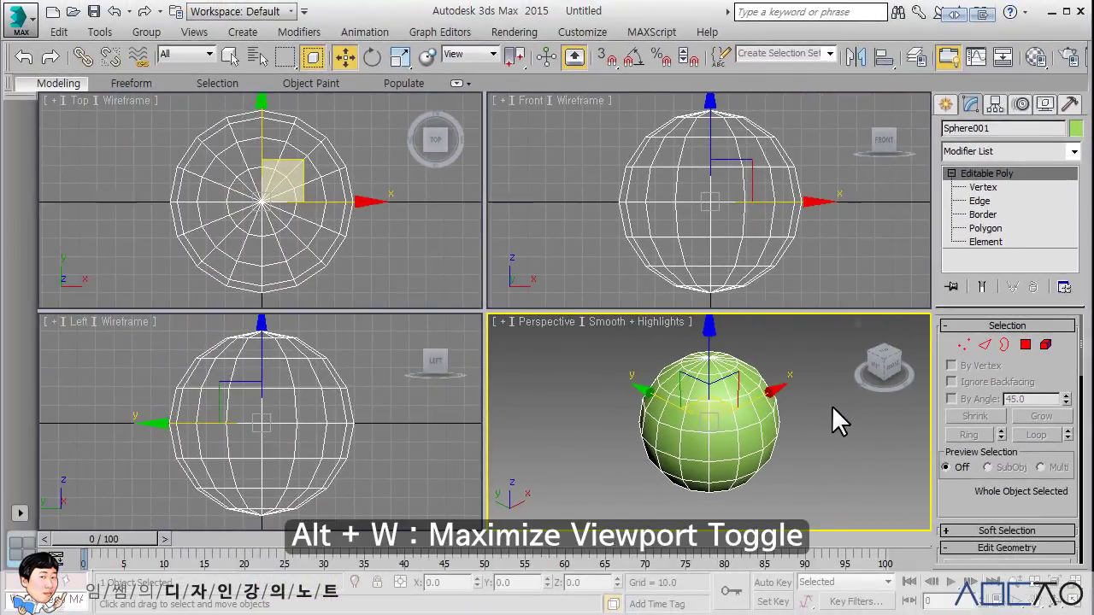
# Maximize the Perspective viewport and bring up the sphere's Edit Vertices tools at Vertex level
pyautogui.hotkey('alt', 'w')
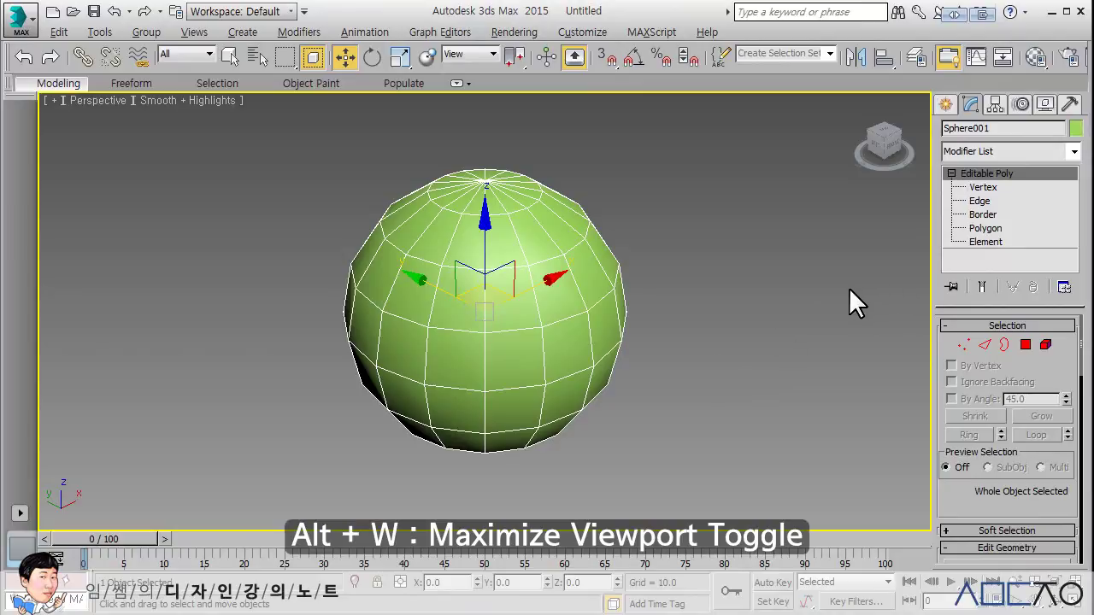
pyautogui.click(981, 187)
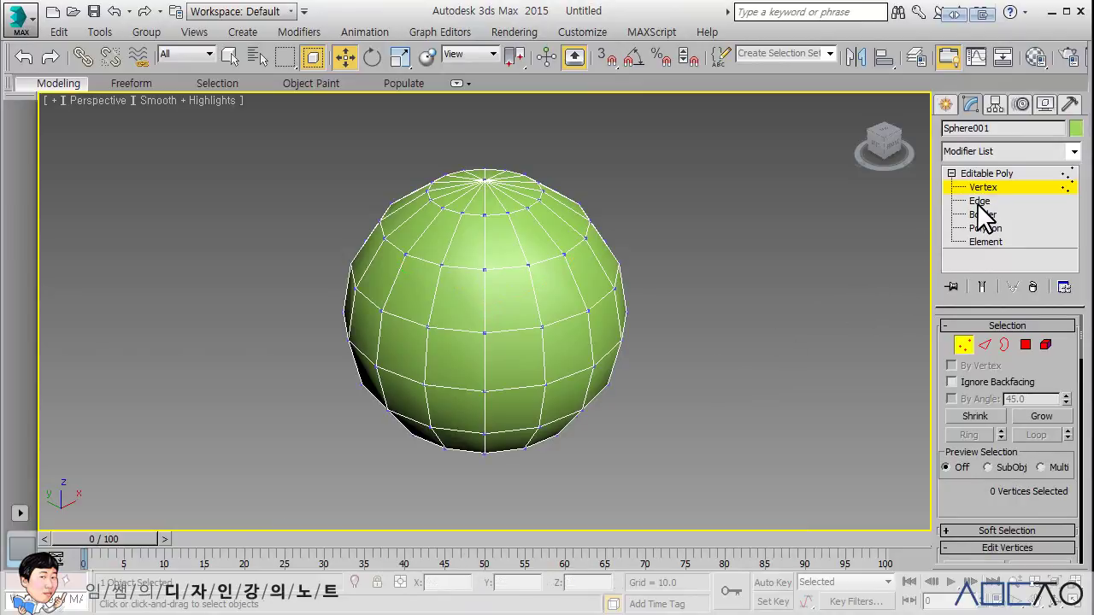
pyautogui.scroll(-3, 1066, 372)
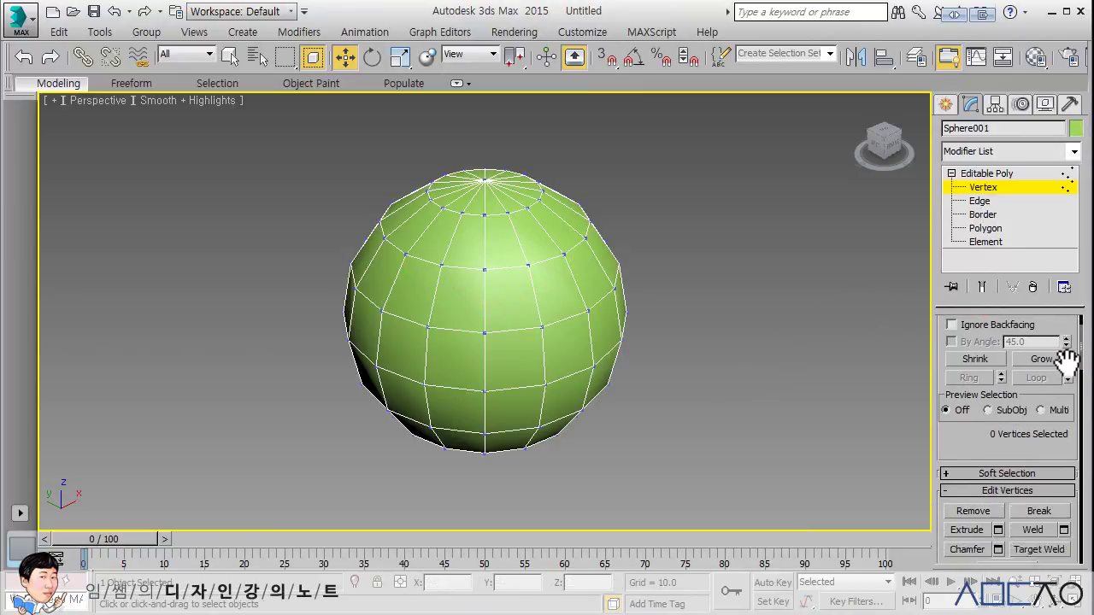
pyautogui.scroll(5, 1063, 370)
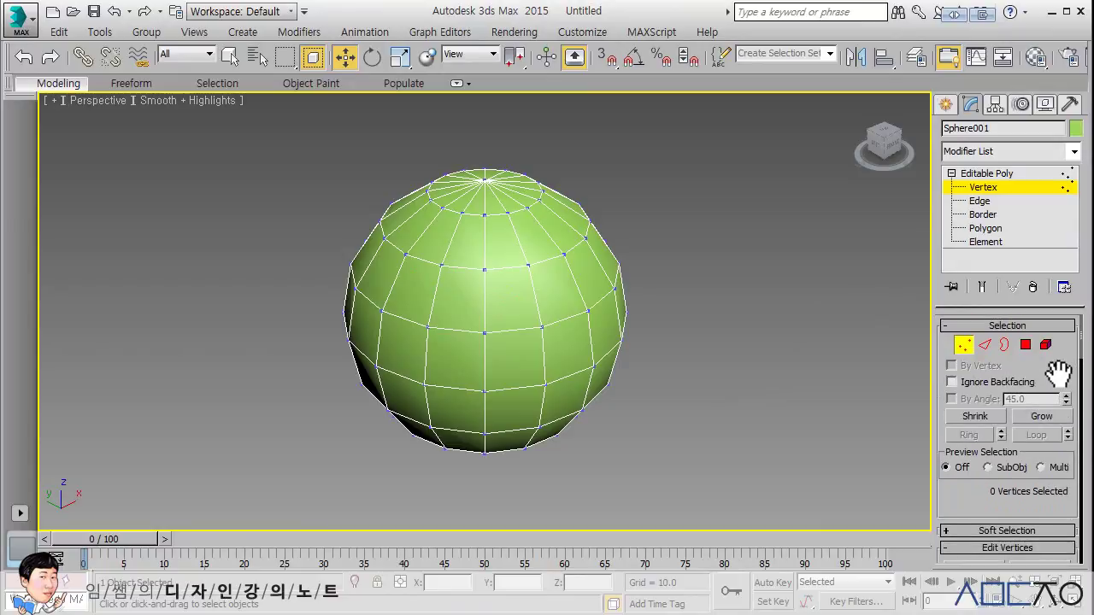
pyautogui.scroll(-3, 1059, 369)
pyautogui.scroll(-3, 1059, 373)
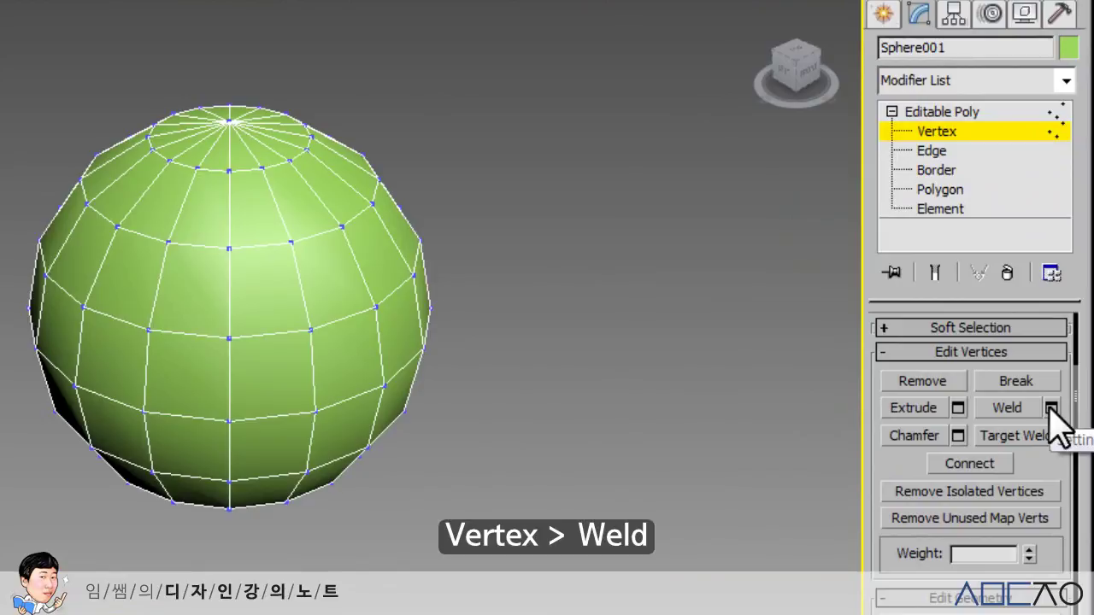
# Try a Weld Threshold of 9.799 in the Weld Vertices settings, and cancel the operation
pyautogui.click(1051, 408)
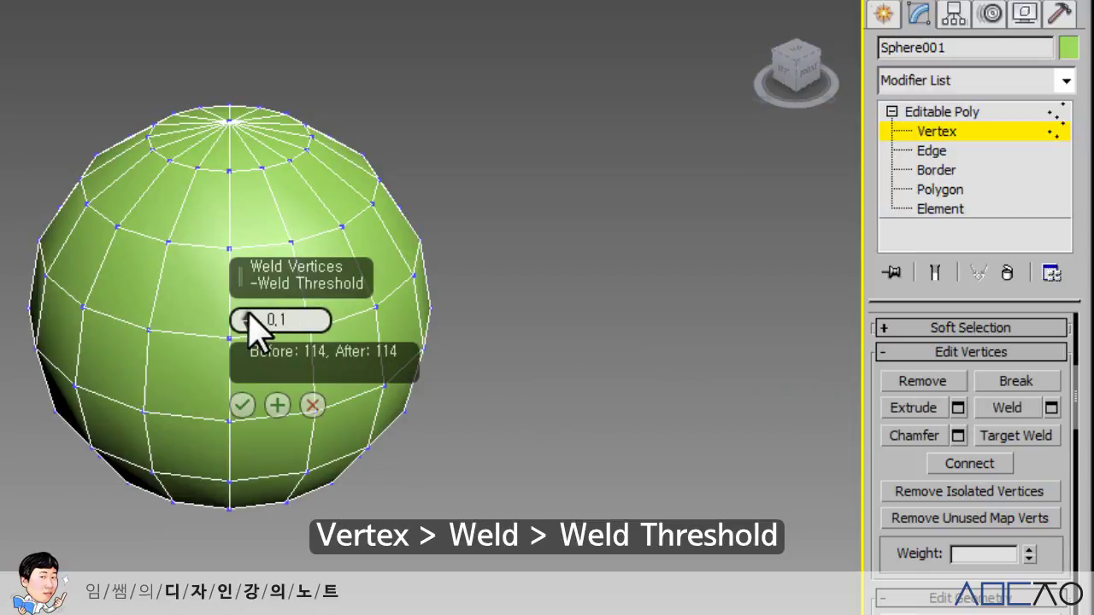
pyautogui.moveTo(251, 314); pyautogui.dragTo(264, 232)
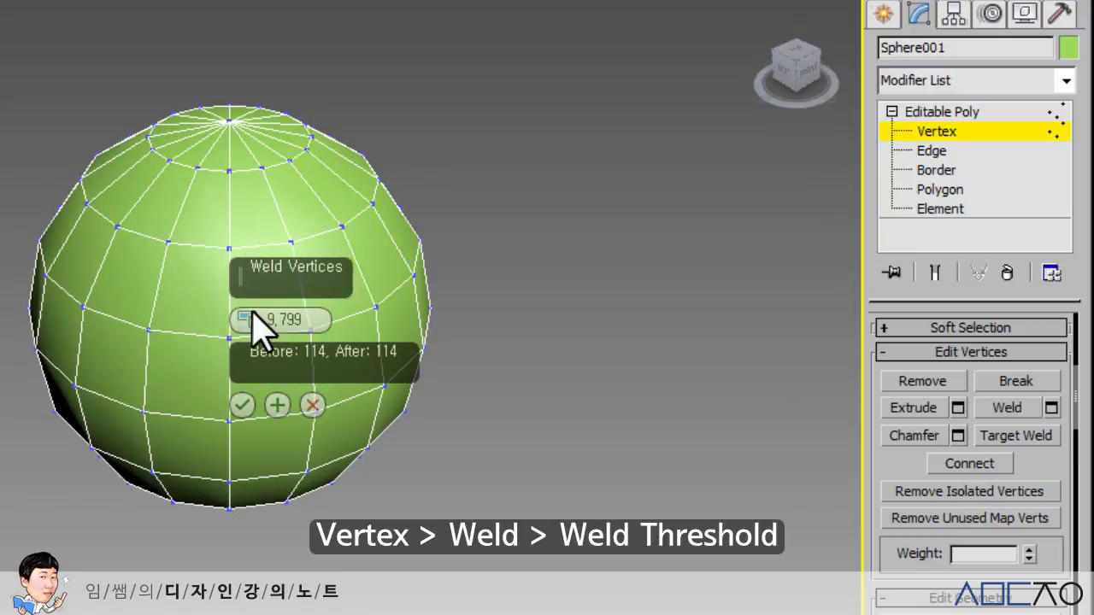
pyautogui.click(312, 406)
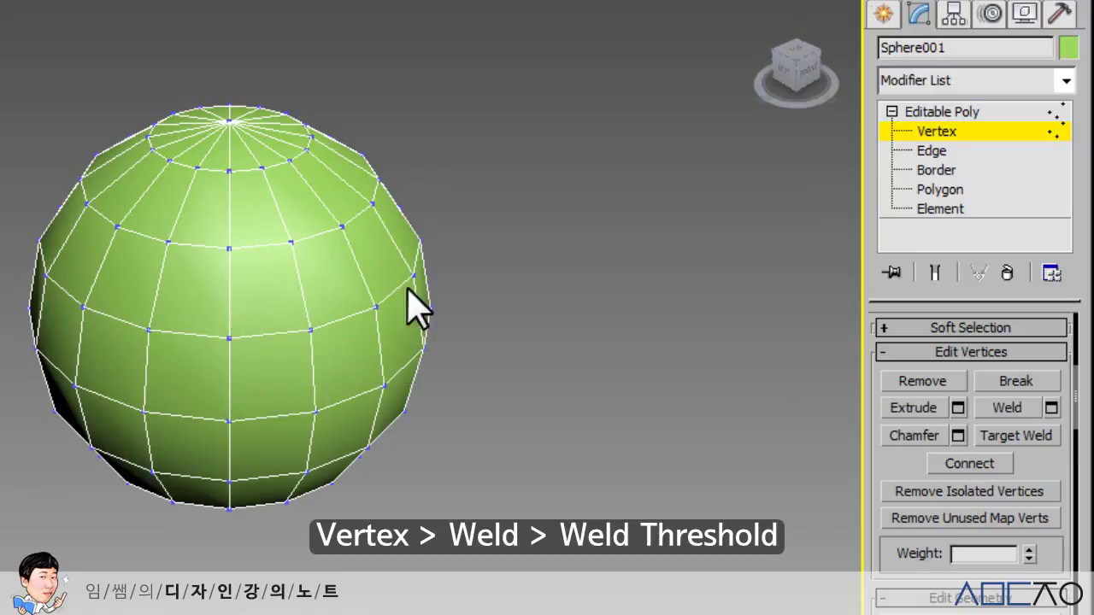
# Select all the sphere's vertices, preview Weld Thresholds of 0.0, 9.381 and 19.398, lower the threshold to restore the shape, and accept the weld
pyautogui.moveTo(12, 69); pyautogui.dragTo(602, 586)
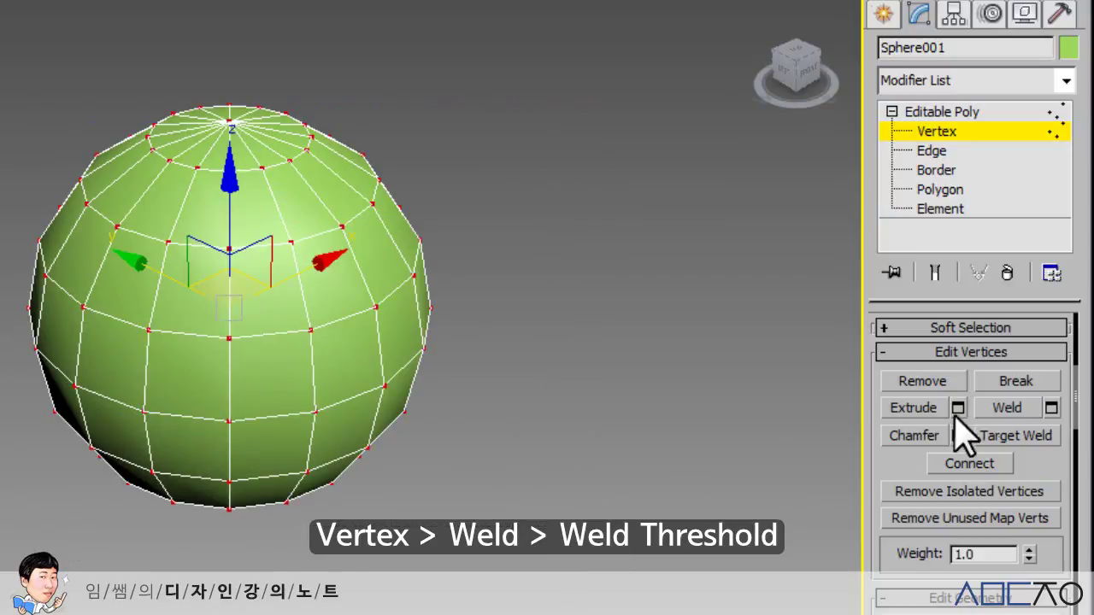
pyautogui.click(1051, 408)
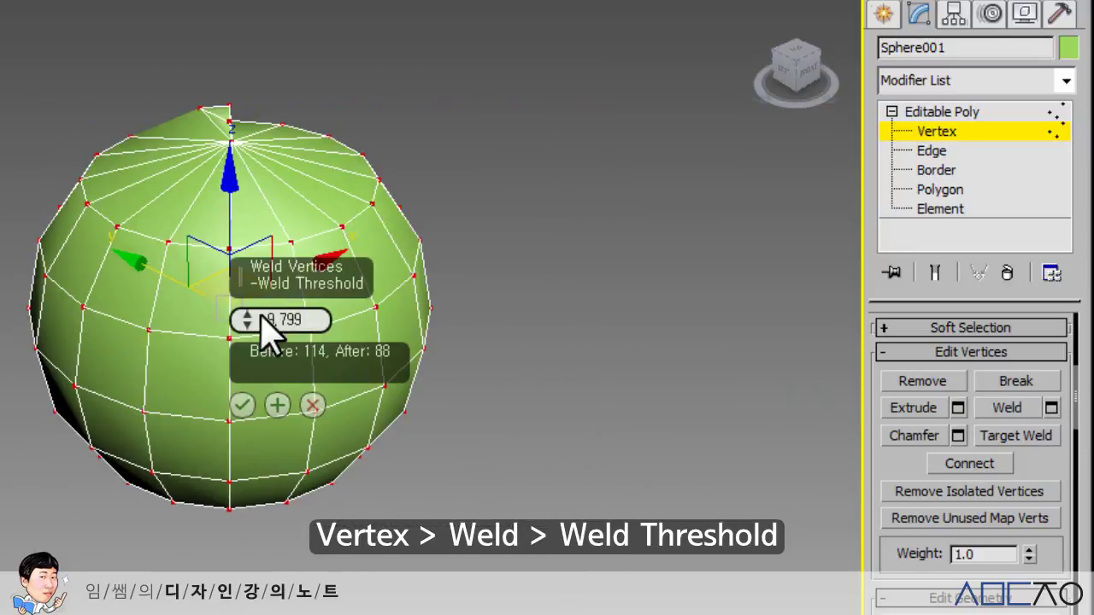
pyautogui.moveTo(248, 320); pyautogui.dragTo(249, 428)
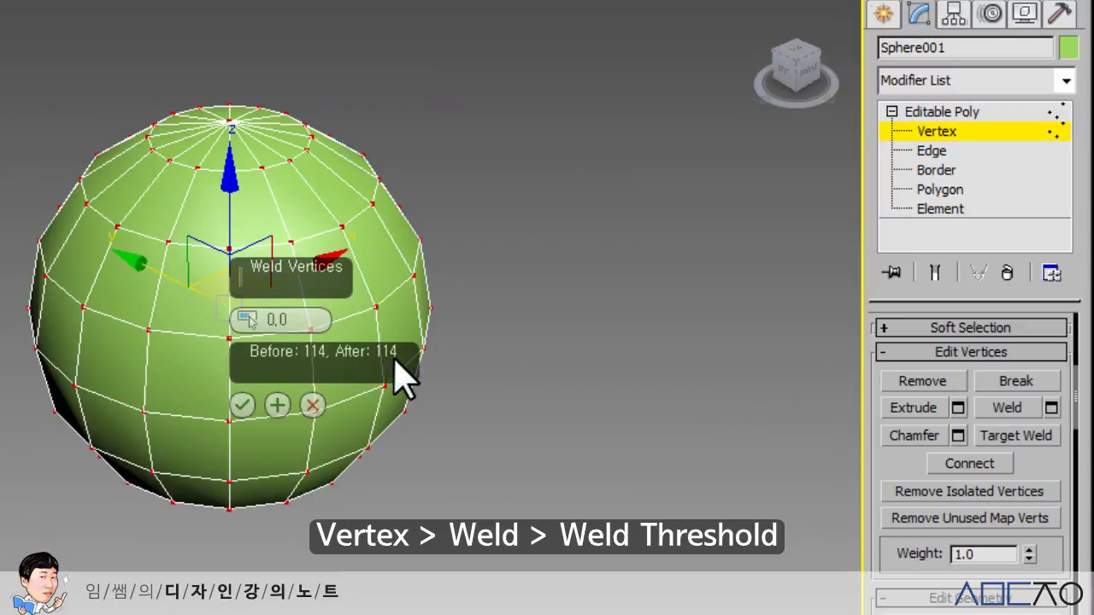
pyautogui.moveTo(246, 320); pyautogui.dragTo(247, 247)
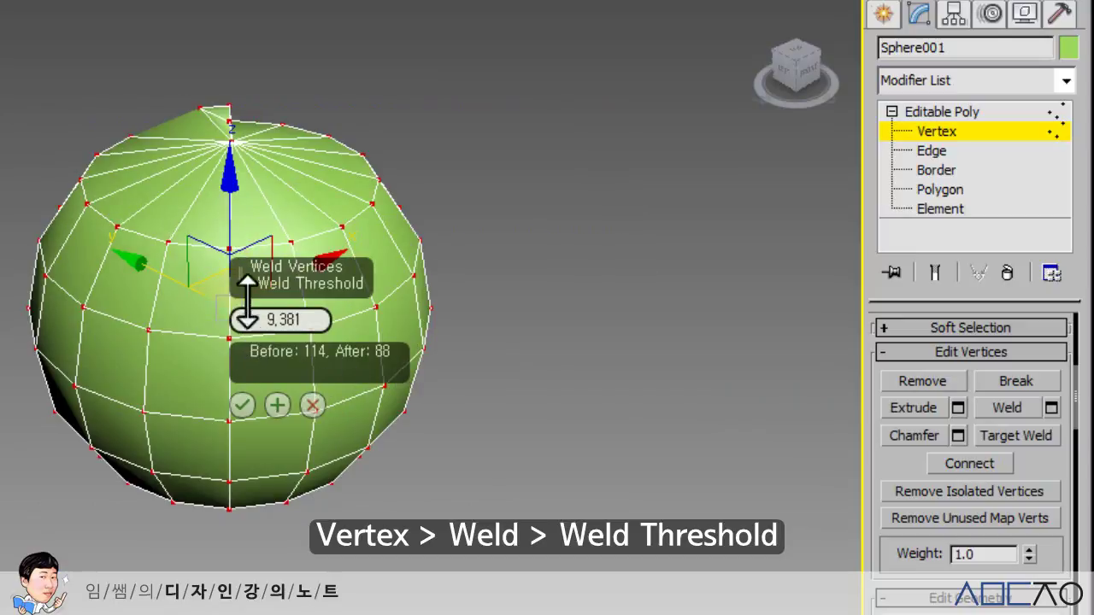
pyautogui.moveTo(247, 299); pyautogui.dragTo(248, 244)
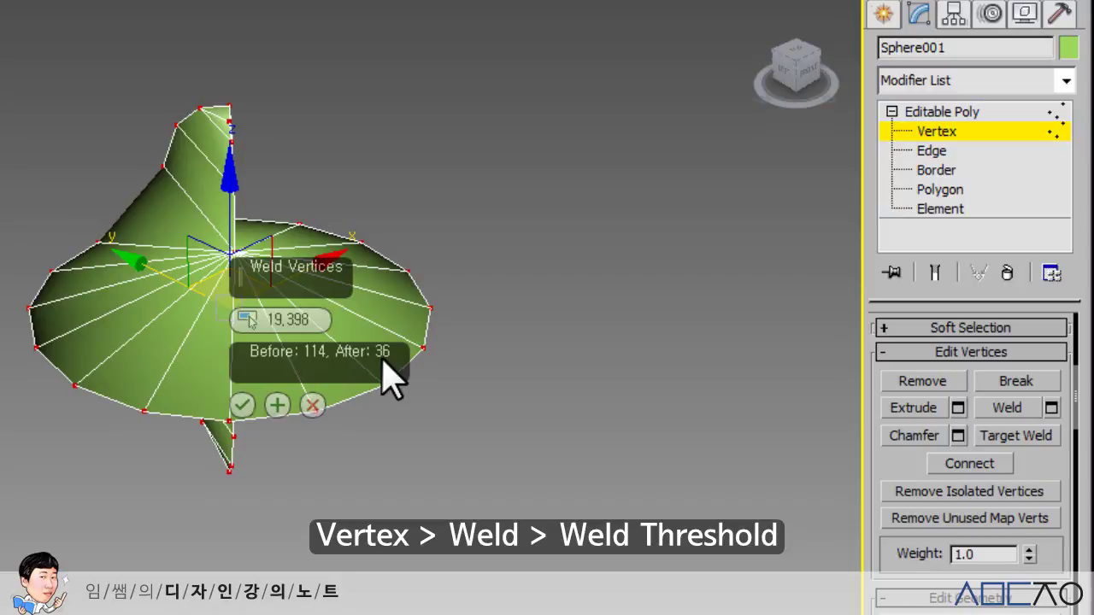
pyautogui.moveTo(247, 320); pyautogui.dragTo(245, 489)
pyautogui.click(243, 405)
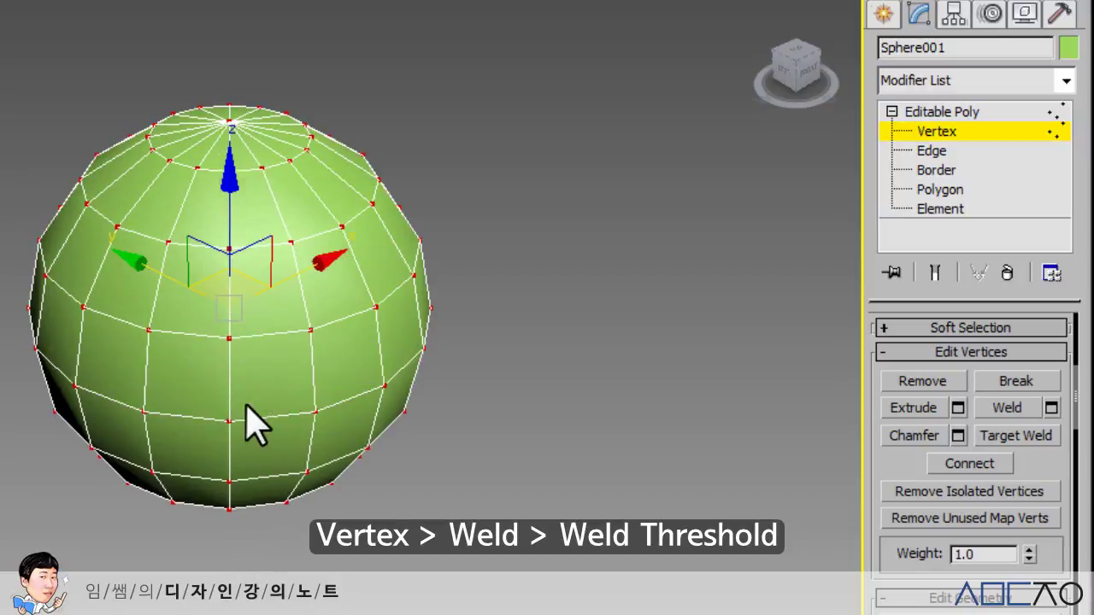
pyautogui.click(528, 414)
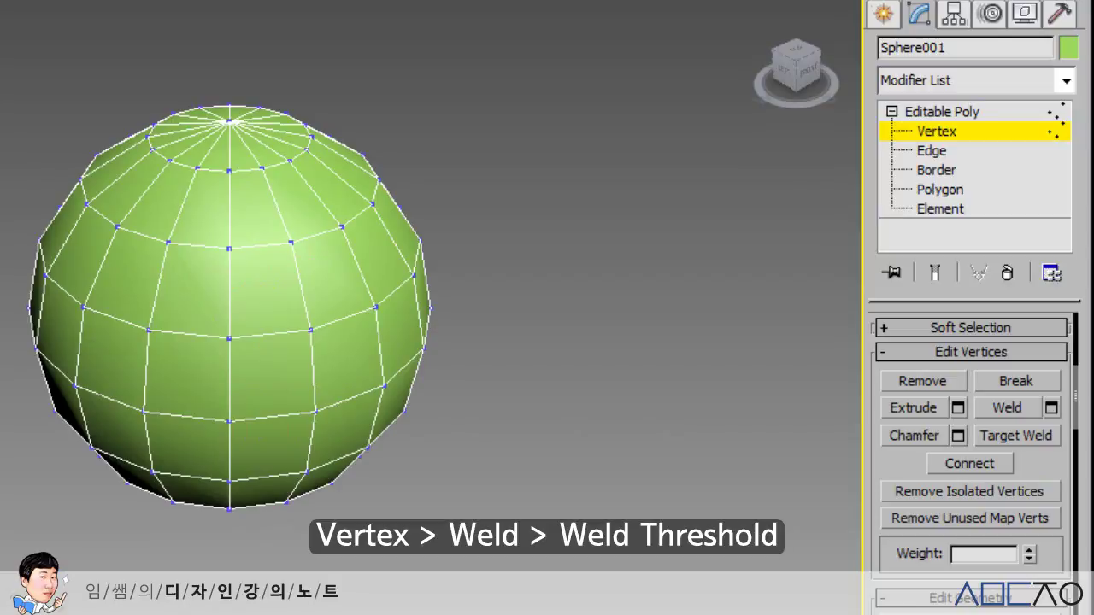
# Try Target Weld between neighbouring vertices on the sphere's front, undoing each weld, and leave the tool
pyautogui.click(1032, 439)
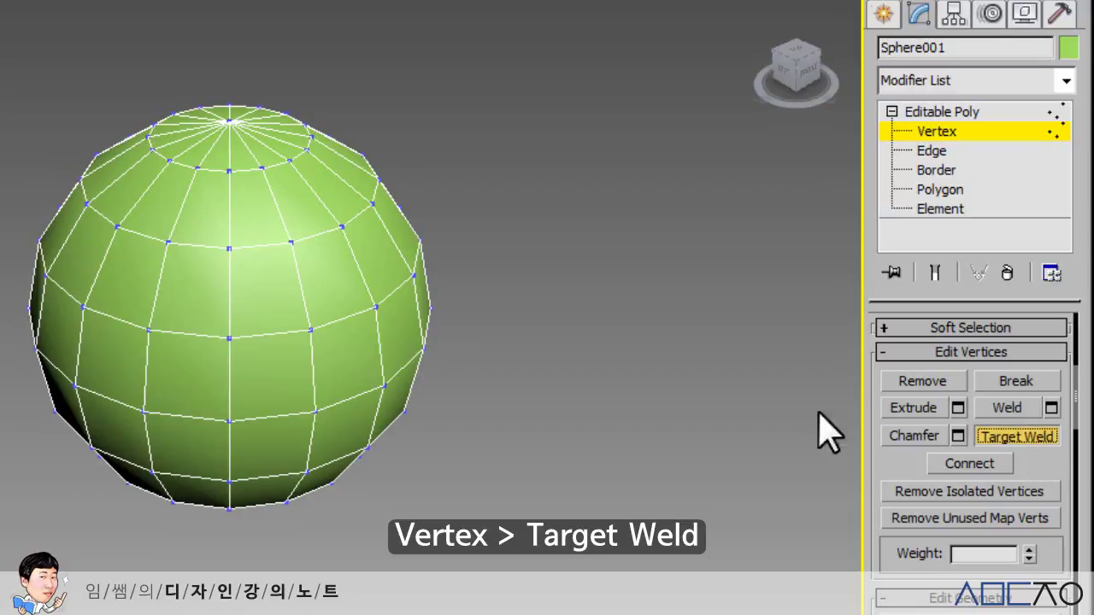
pyautogui.click(291, 243)
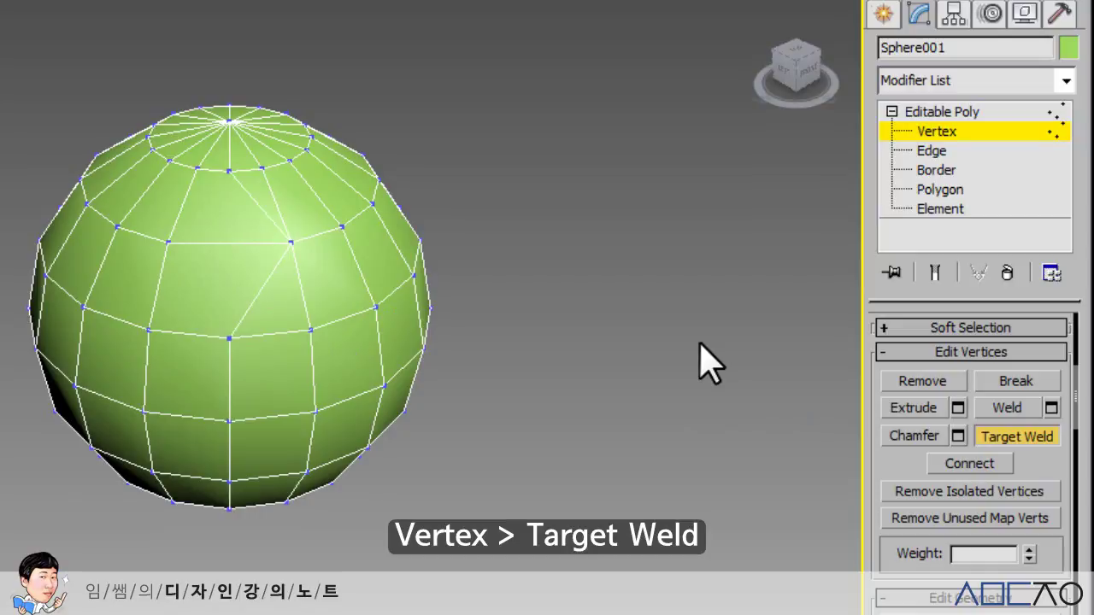
pyautogui.click(291, 242)
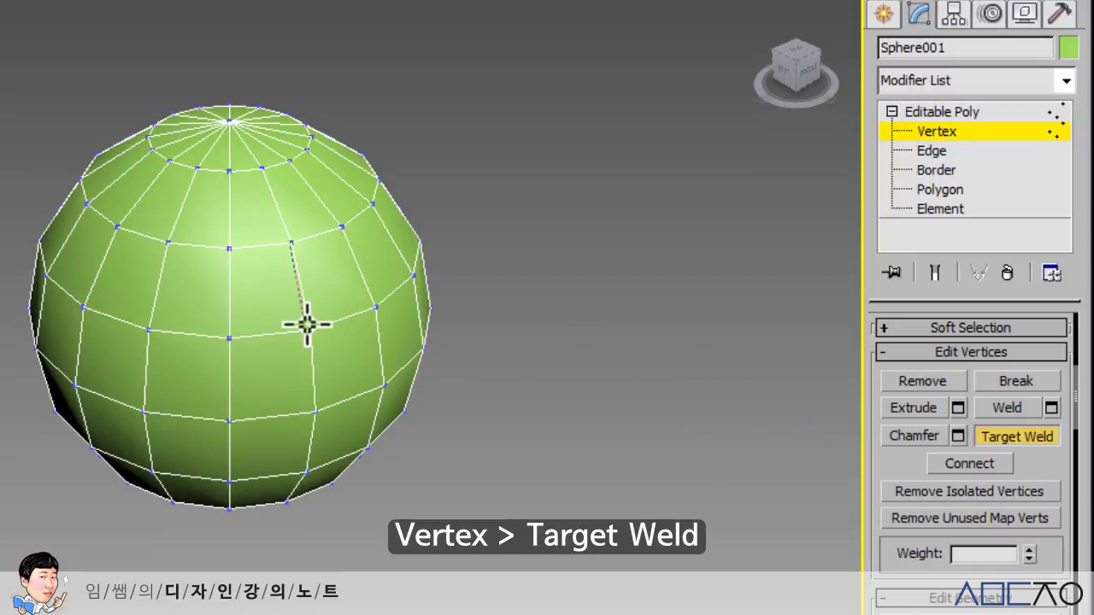
pyautogui.click(310, 329)
pyautogui.hotkey('ctrl', 'z')
pyautogui.click(291, 241)
pyautogui.click(229, 248)
pyautogui.hotkey('ctrl', 'z')
pyautogui.click(1034, 434)
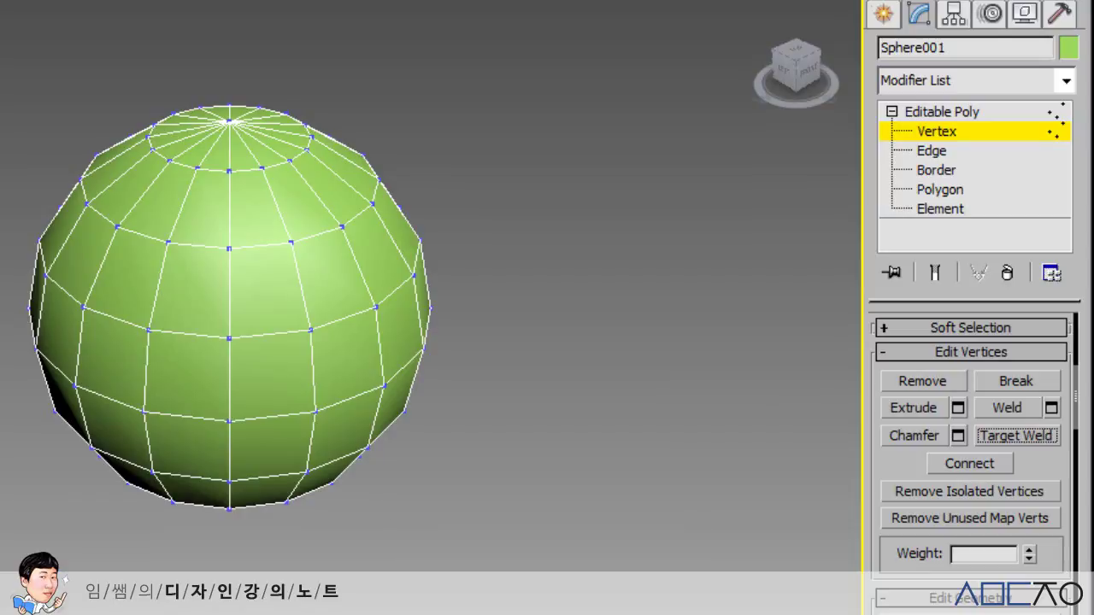
# Try Collapse on the four corner vertices of a front face, undo it, and clear the selection
pyautogui.moveTo(223, 240); pyautogui.dragTo(319, 376)
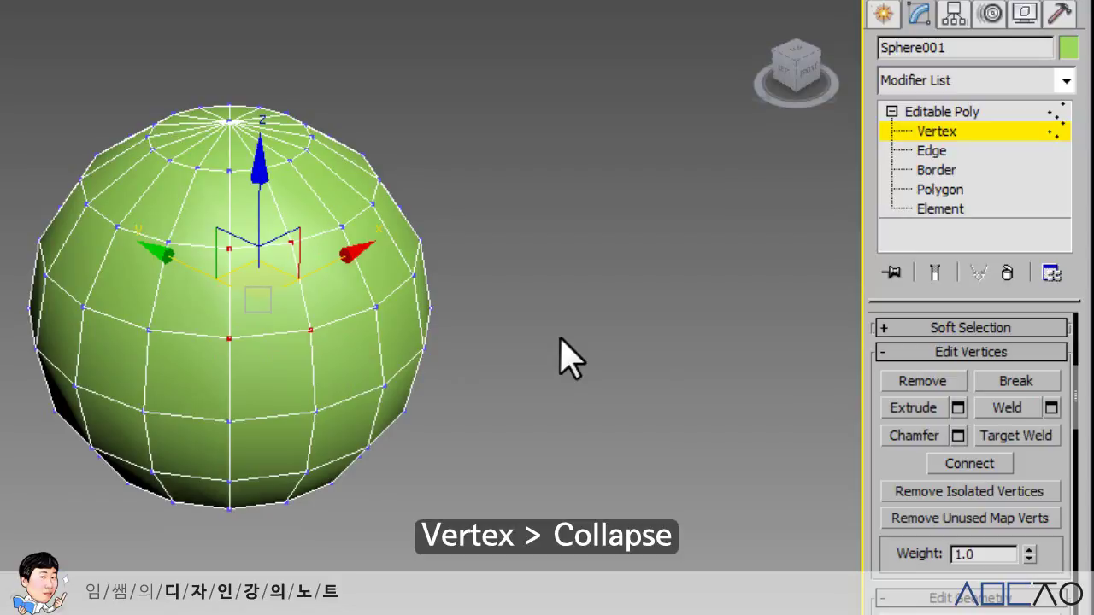
pyautogui.scroll(-3, 1026, 464)
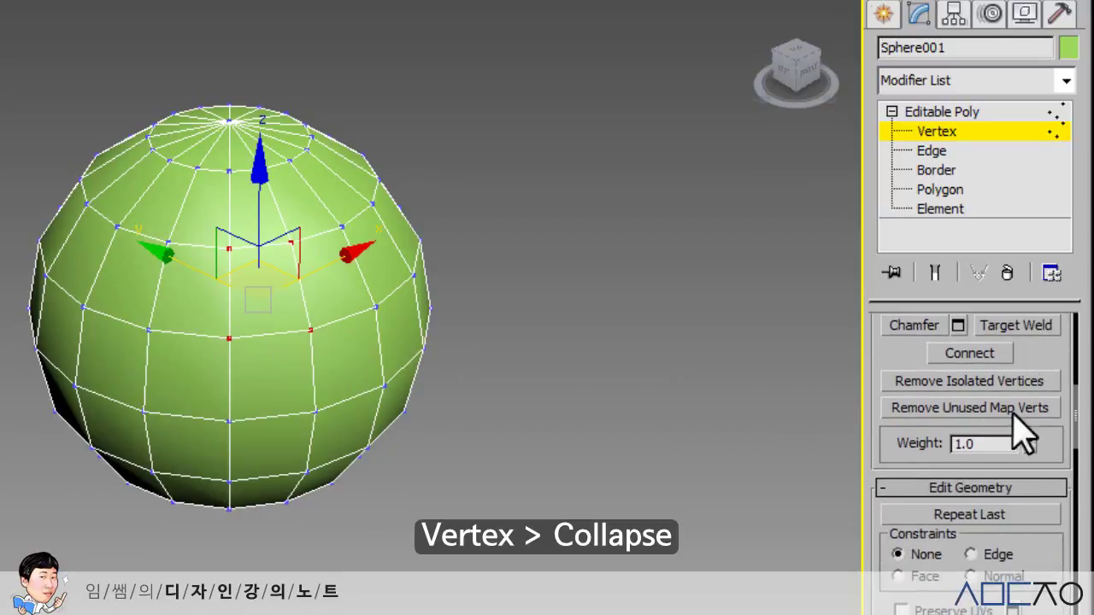
pyautogui.scroll(-2, 1013, 504)
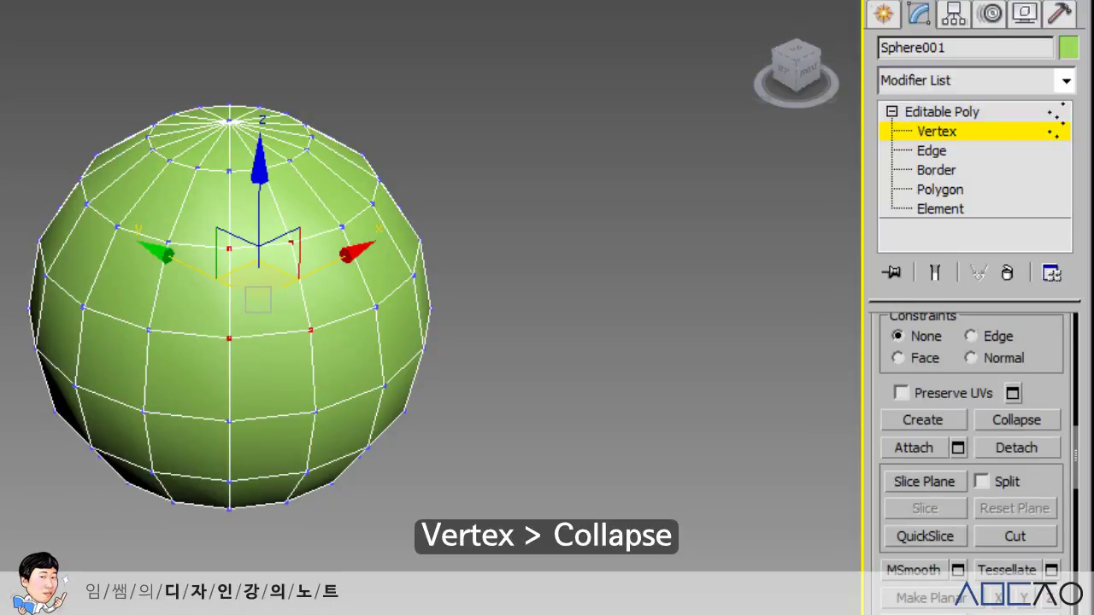
pyautogui.click(1041, 420)
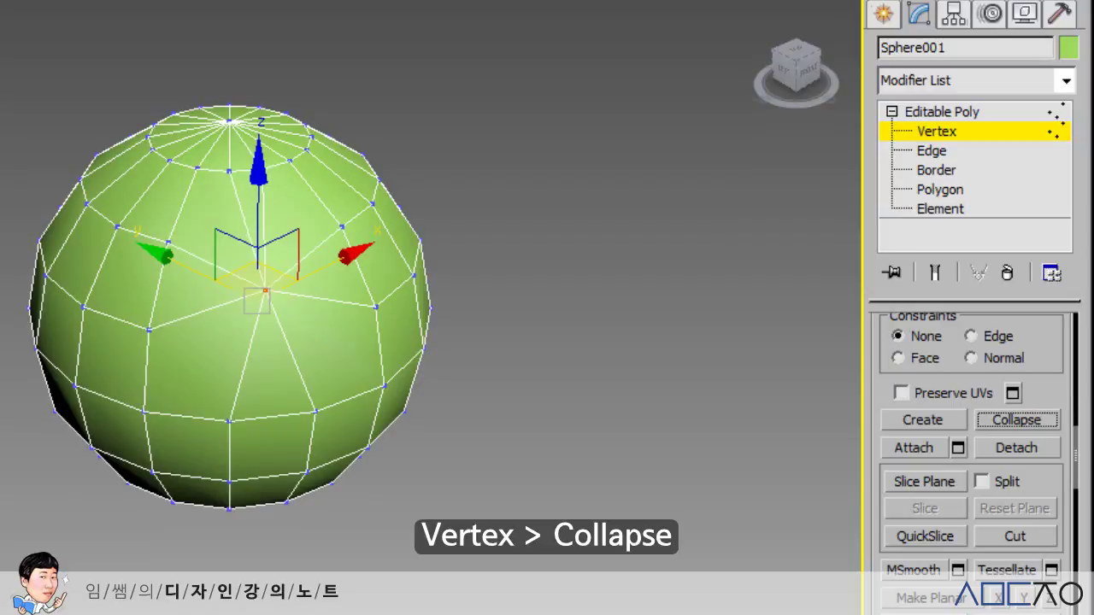
pyautogui.hotkey('ctrl', 'z')
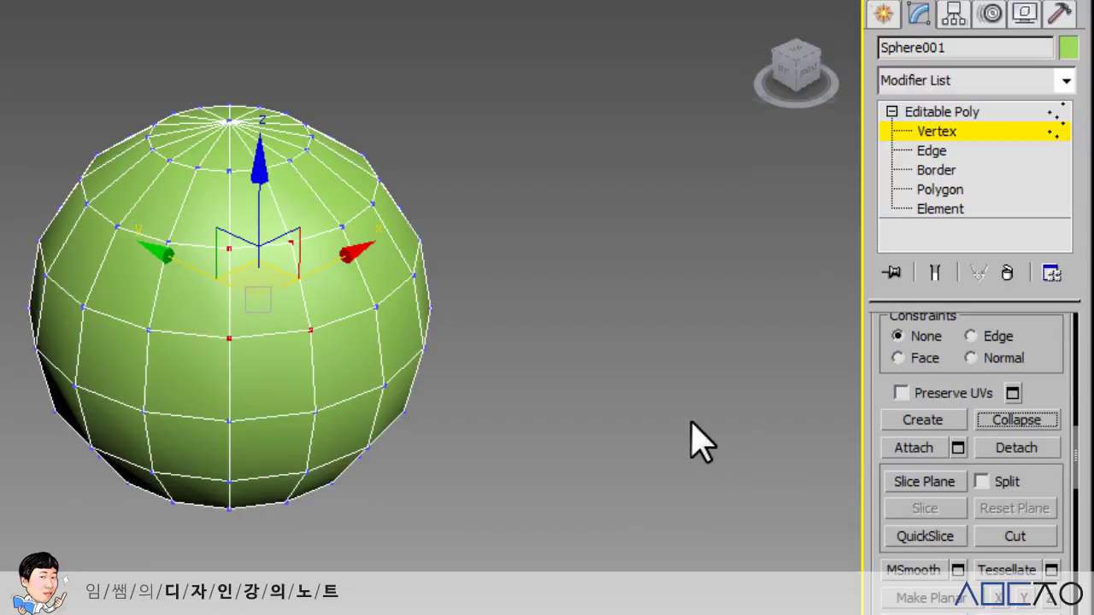
pyautogui.click(655, 408)
pyautogui.scroll(10, 1042, 461)
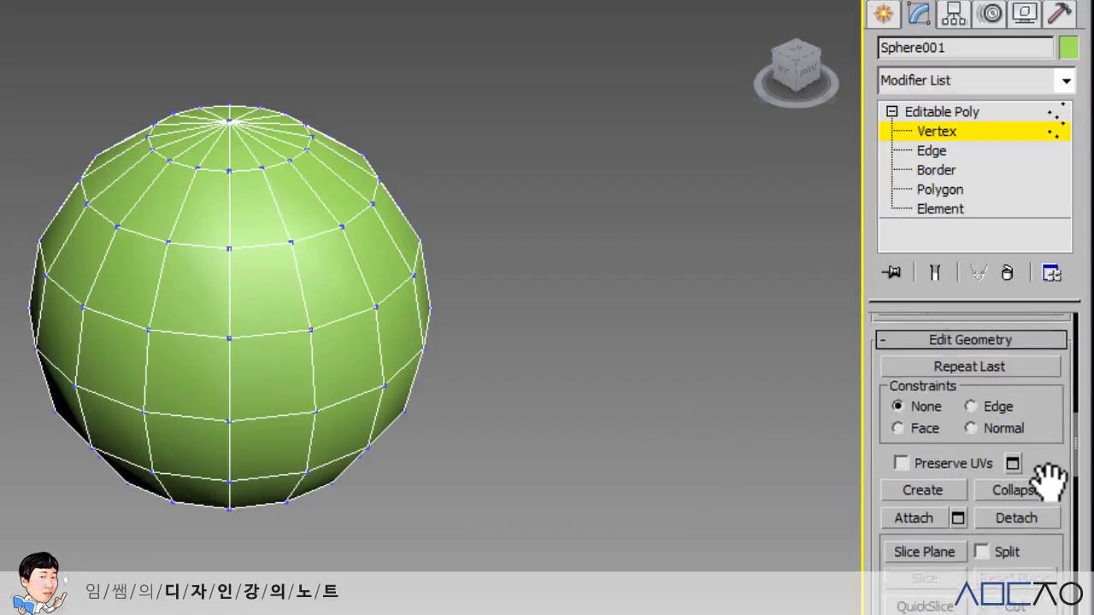
pyautogui.scroll(2, 1025, 466)
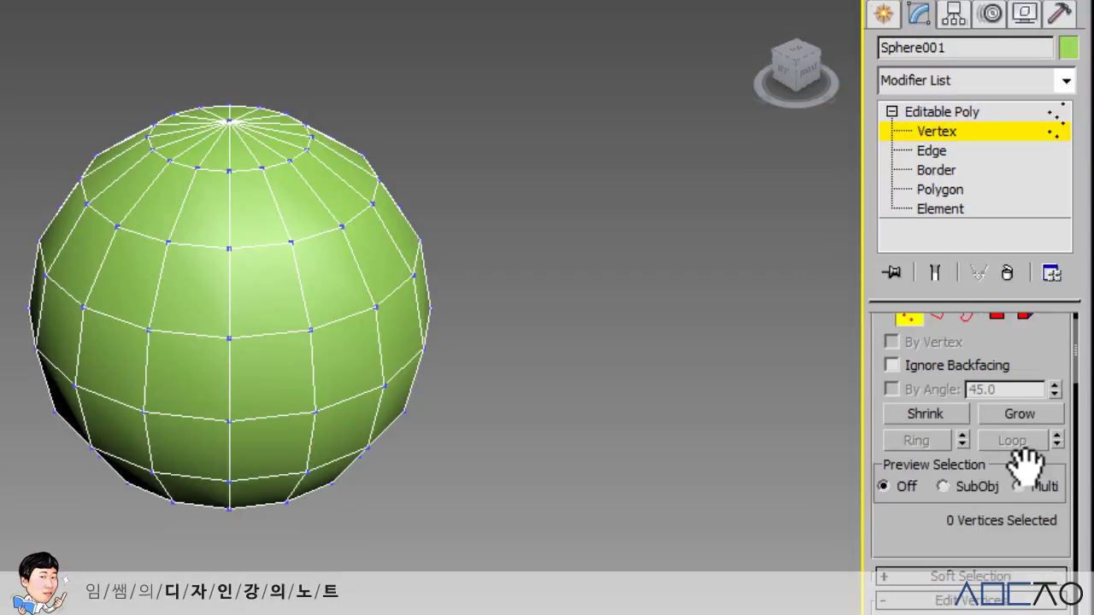
pyautogui.scroll(-4, 1047, 453)
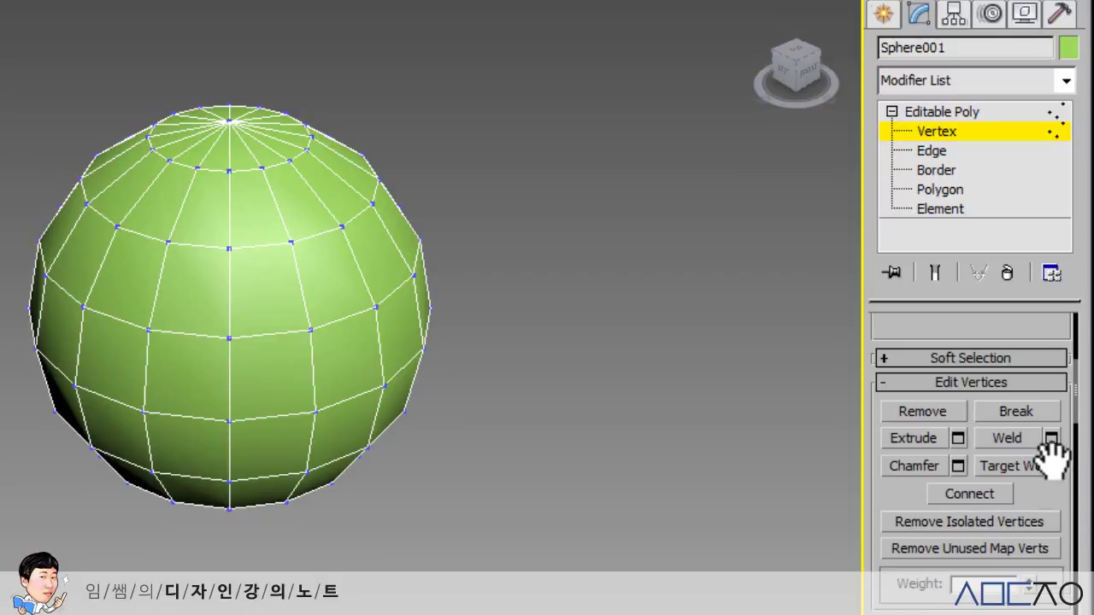
pyautogui.scroll(-5, 1055, 398)
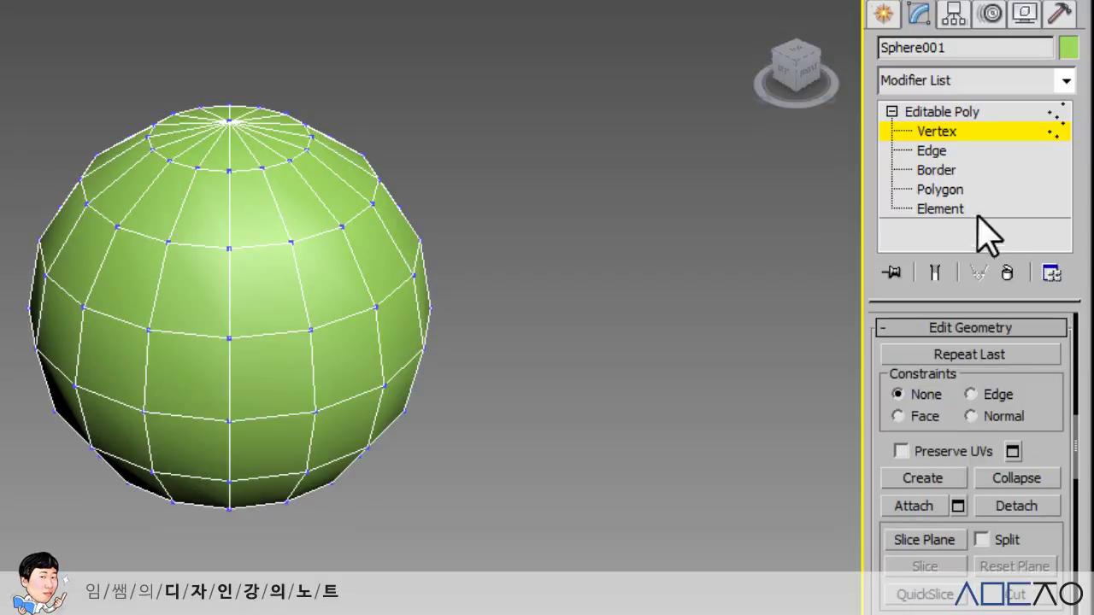
# Switch to Edge level, select four horizontal edges one by one in a front column of the sphere, and clear the selection
pyautogui.click(930, 152)
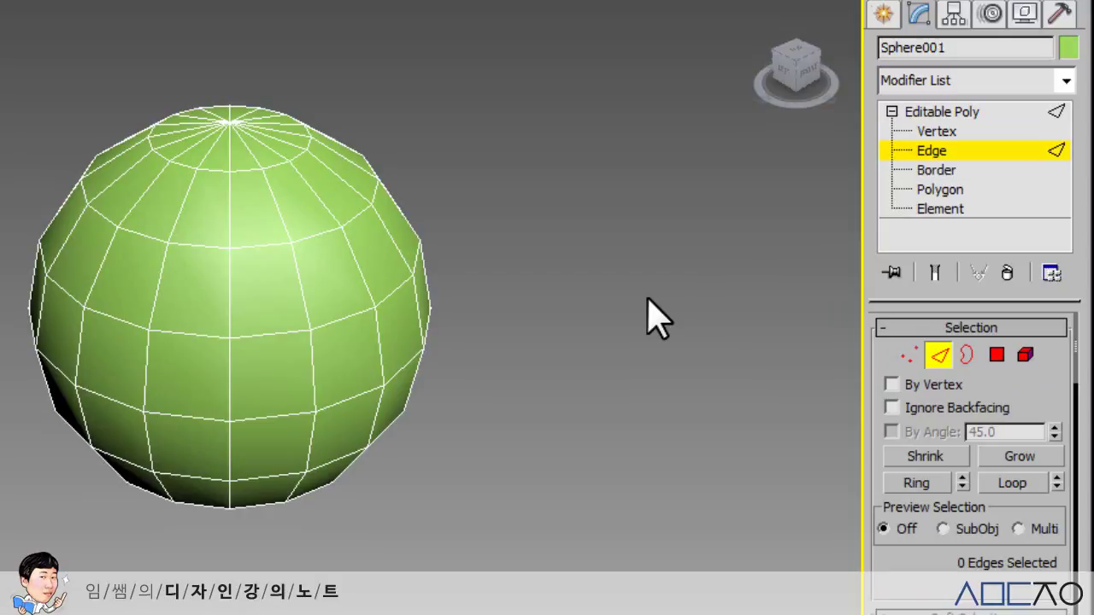
pyautogui.click(261, 336)
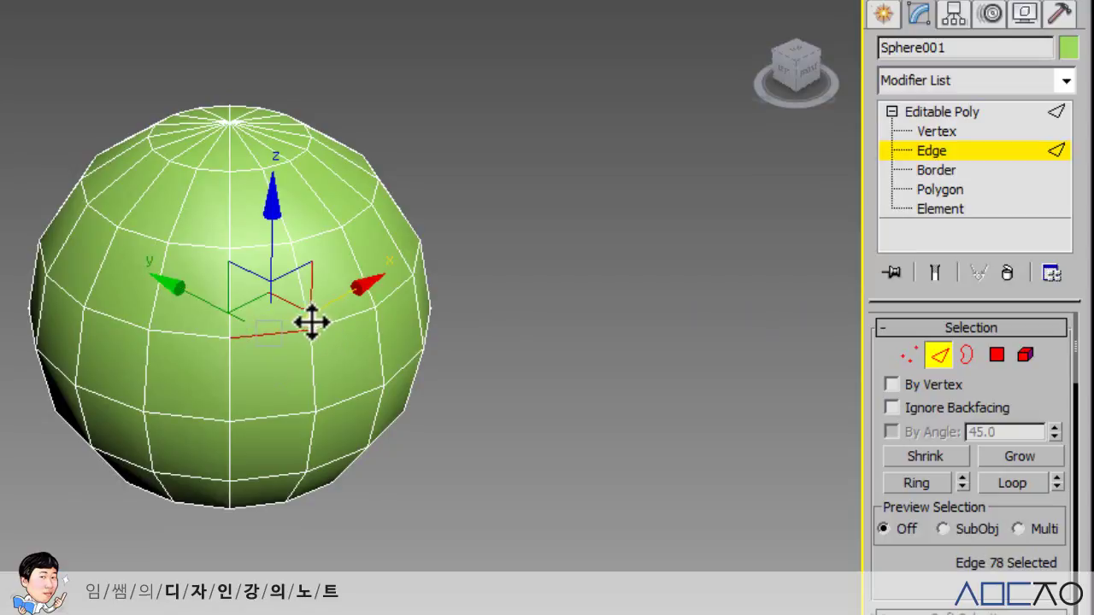
pyautogui.keyDown('ctrl'); pyautogui.click(262, 245); pyautogui.keyUp('ctrl')
pyautogui.keyDown('ctrl'); pyautogui.click(275, 417); pyautogui.keyUp('ctrl')
pyautogui.keyDown('ctrl'); pyautogui.click(264, 476); pyautogui.keyUp('ctrl')
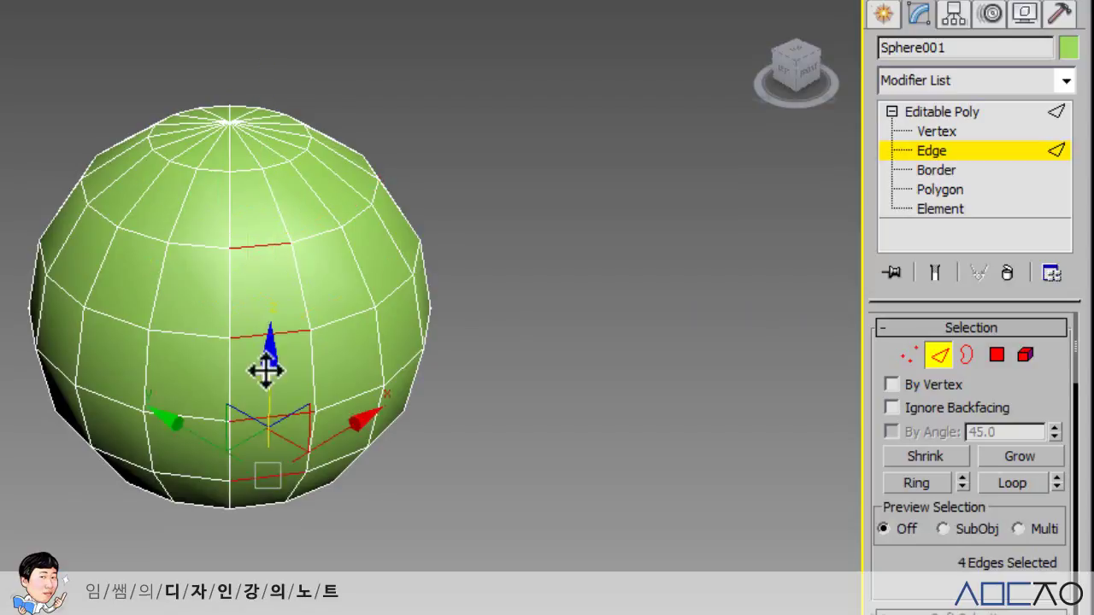
pyautogui.click(609, 307)
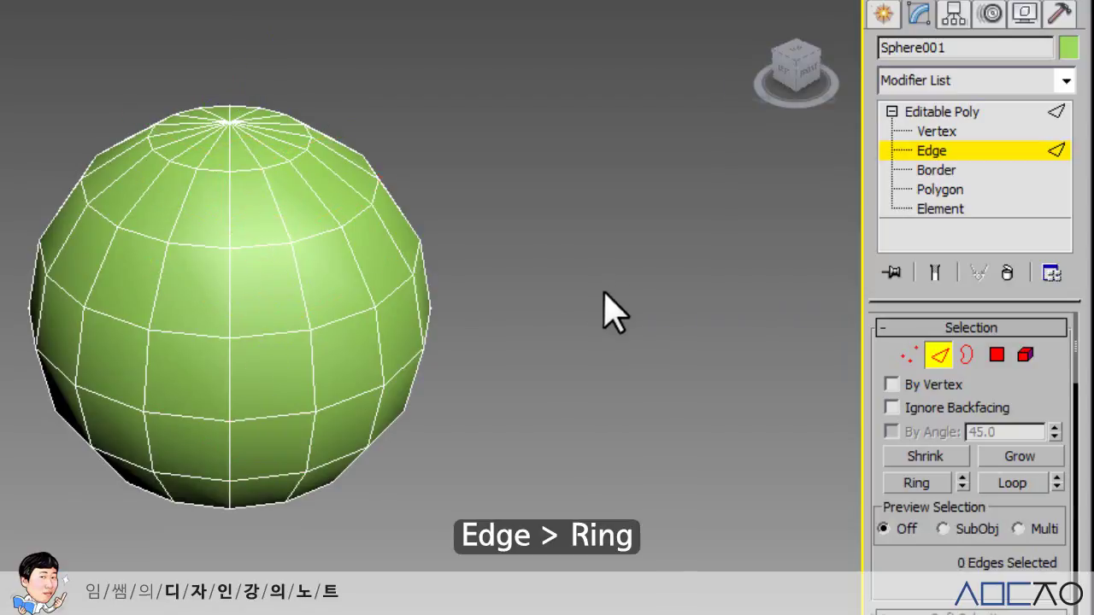
# Select a horizontal edge at the sphere's middle front, extend it with Ring, and clear the selection
pyautogui.click(280, 332)
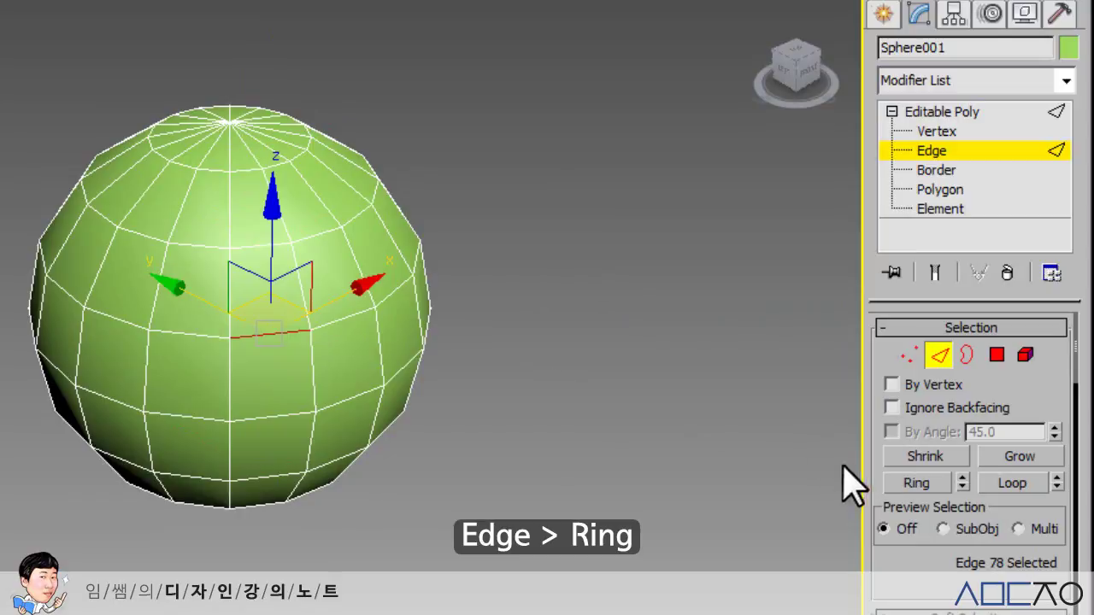
pyautogui.click(916, 482)
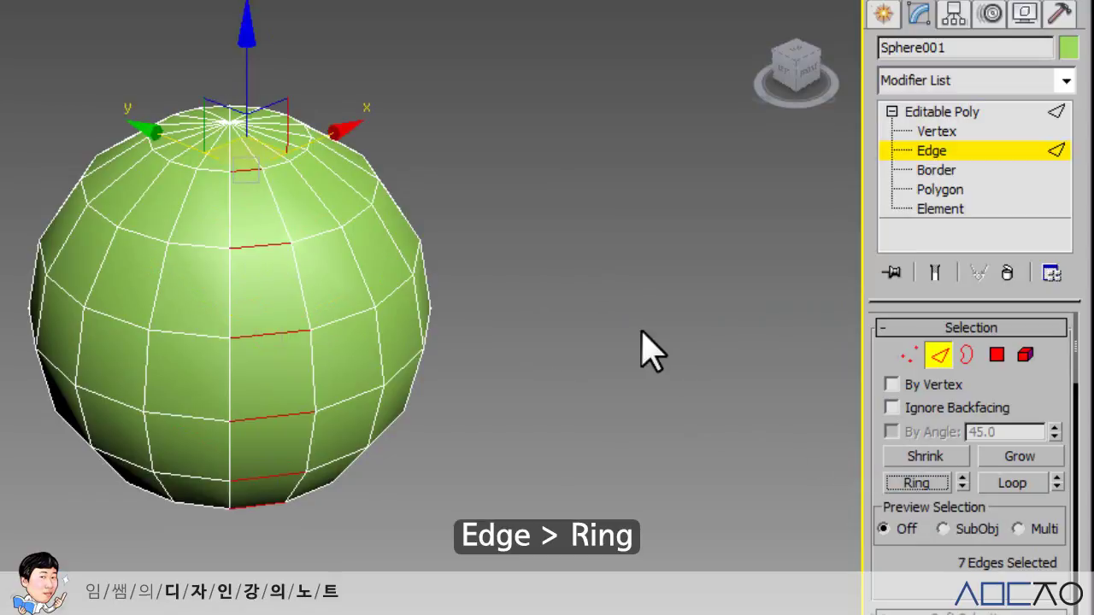
pyautogui.click(642, 350)
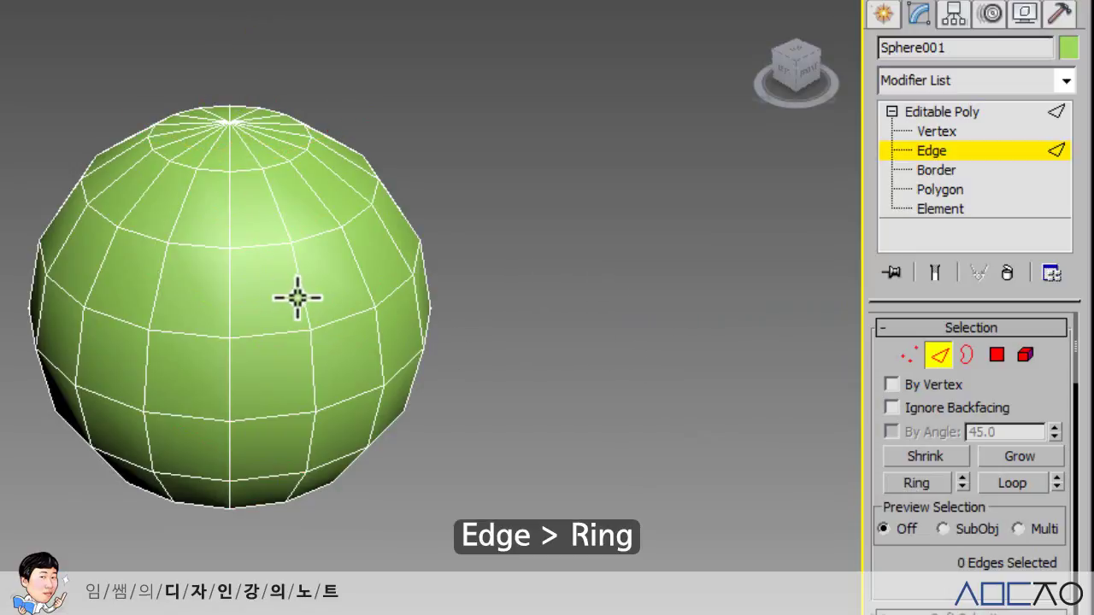
# Select the vertical edge at the front center of the sphere, extend it with Ring around the sphere, and clear the selection
pyautogui.click(300, 296)
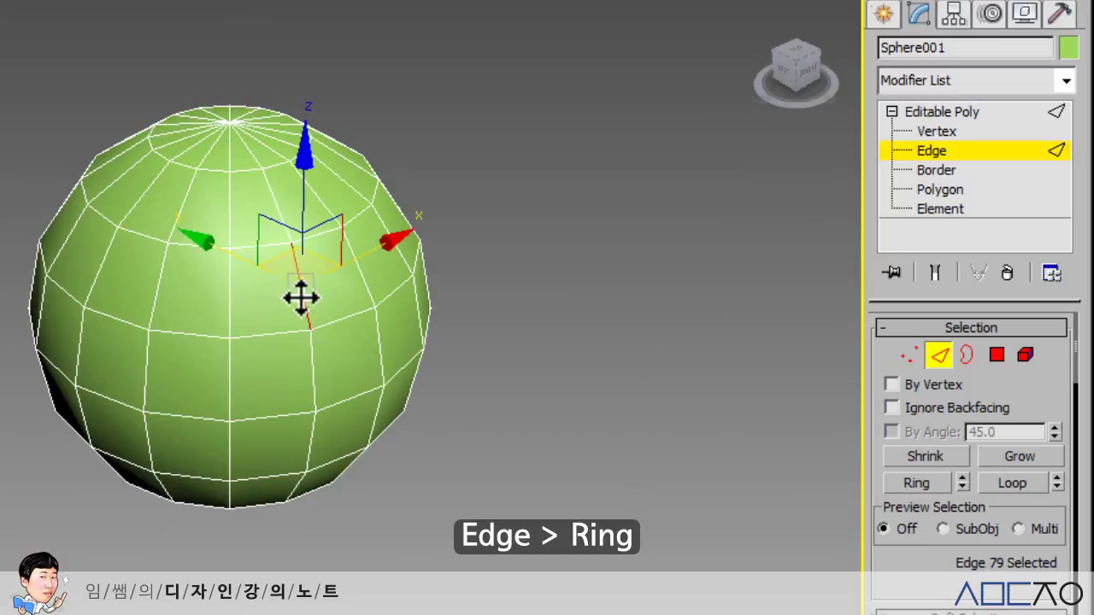
pyautogui.click(637, 338)
pyautogui.click(229, 298)
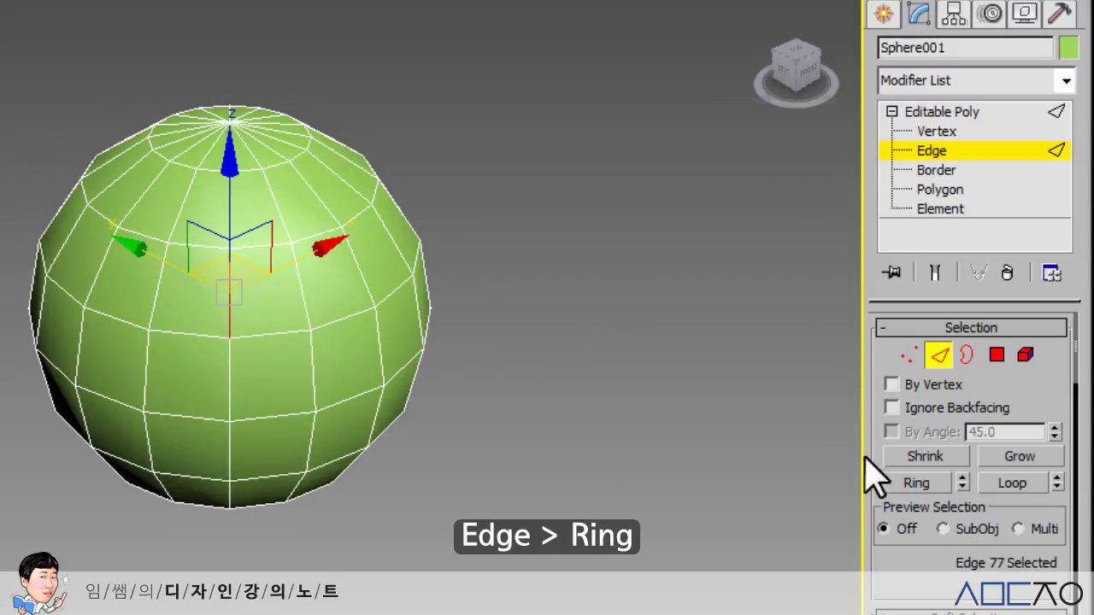
pyautogui.click(913, 483)
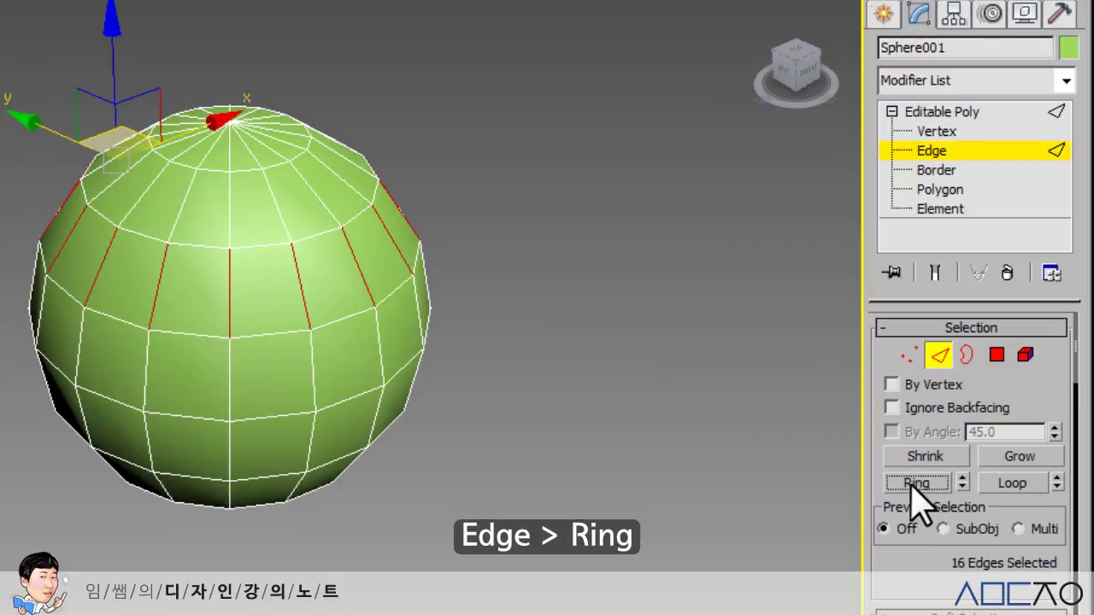
pyautogui.click(593, 398)
# Extend an upper front horizontal edge with Ring, inspect the selection from above and from the side, and clear it
pyautogui.click(264, 245)
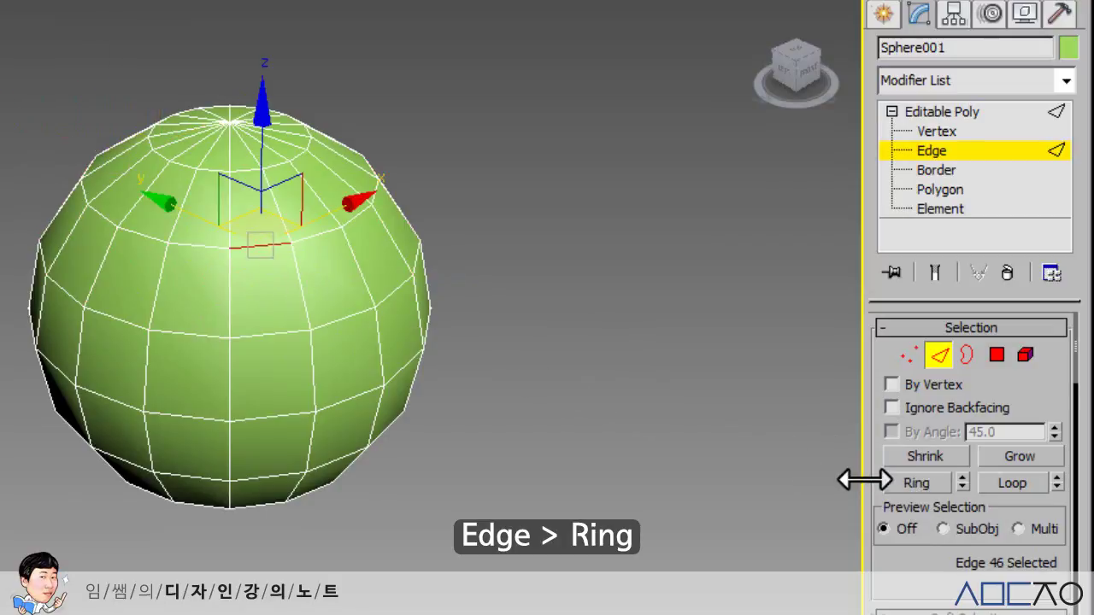
pyautogui.click(916, 484)
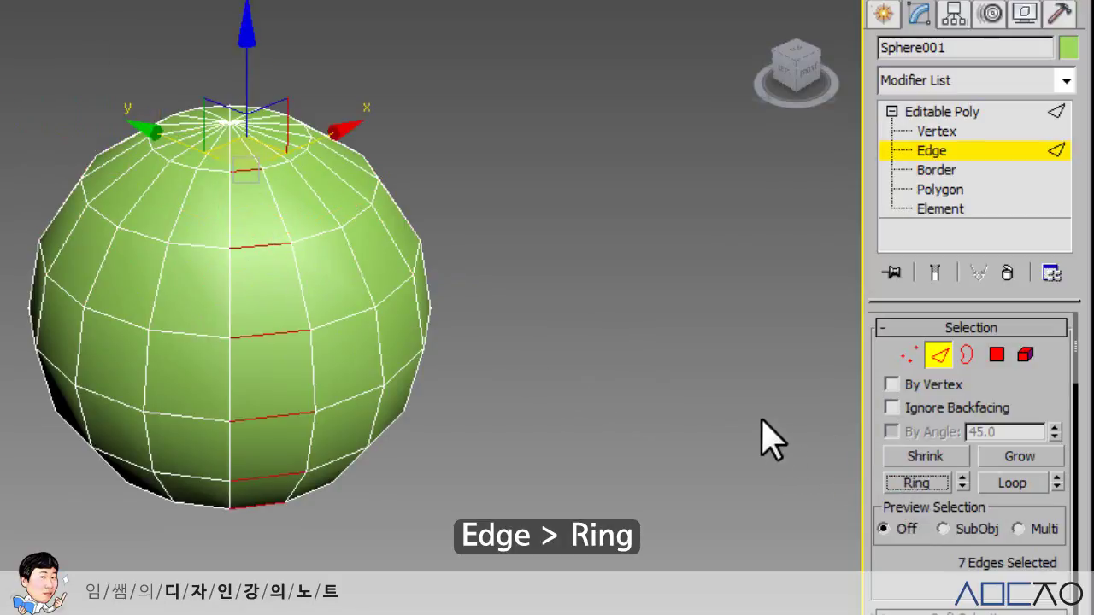
pyautogui.keyDown('alt'); pyautogui.moveTo(610, 361); pyautogui.dragTo(610, 476, button='middle'); pyautogui.keyUp('alt')
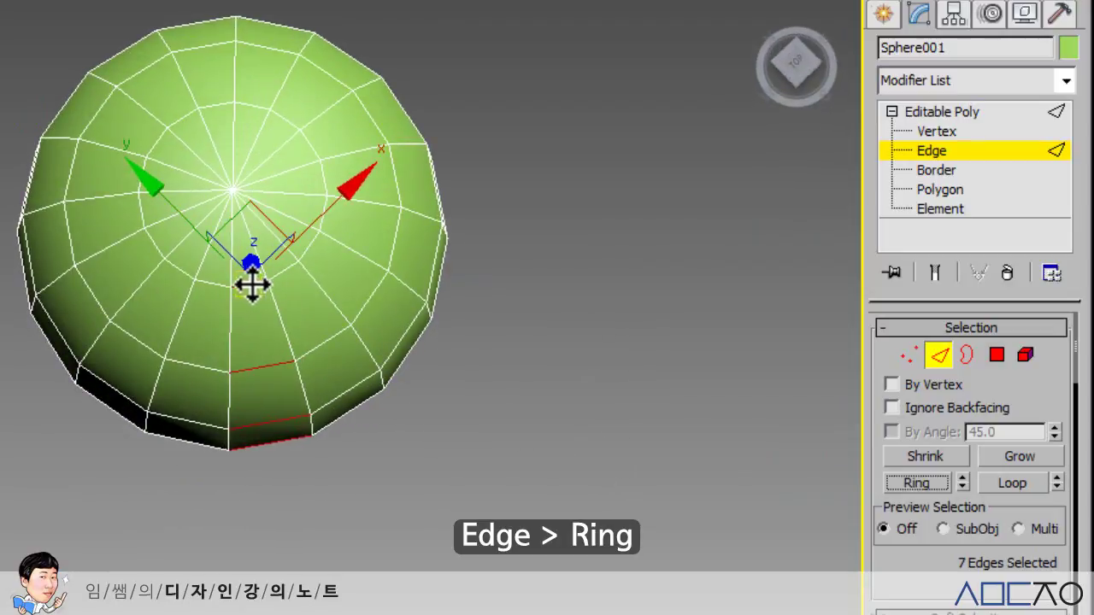
pyautogui.keyDown('alt'); pyautogui.moveTo(547, 395); pyautogui.dragTo(527, 278, button='middle'); pyautogui.keyUp('alt')
pyautogui.click(528, 286)
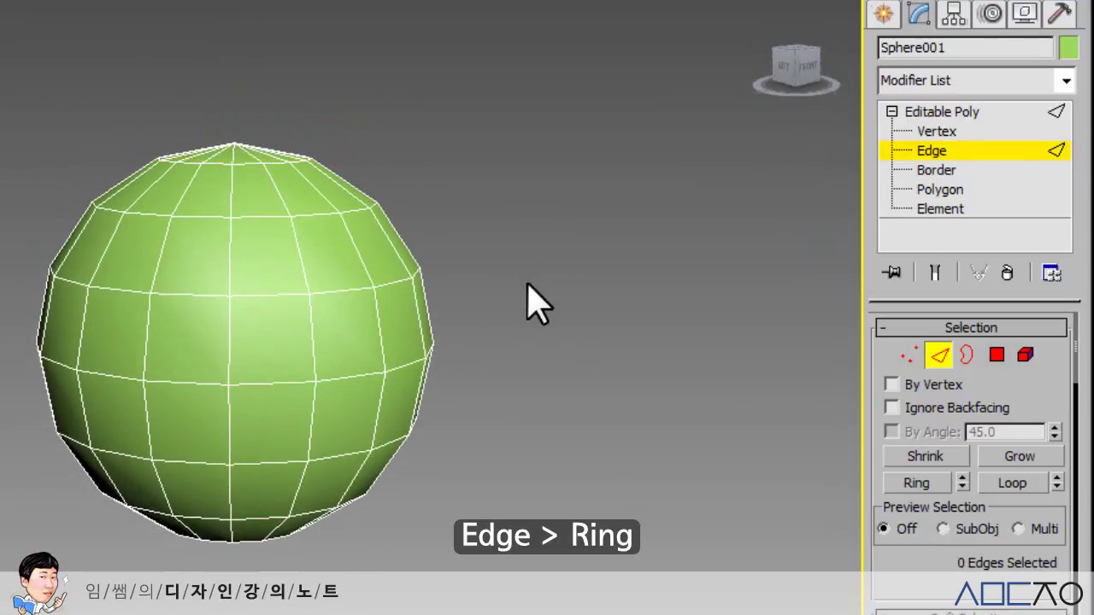
pyautogui.hotkey('ctrl', 'z')
pyautogui.click(547, 260)
# Extend an upper front vertical edge with Ring, clear it, and repeat with the vertical edge just above the equator
pyautogui.scroll(3, 328, 290)
pyautogui.click(318, 201)
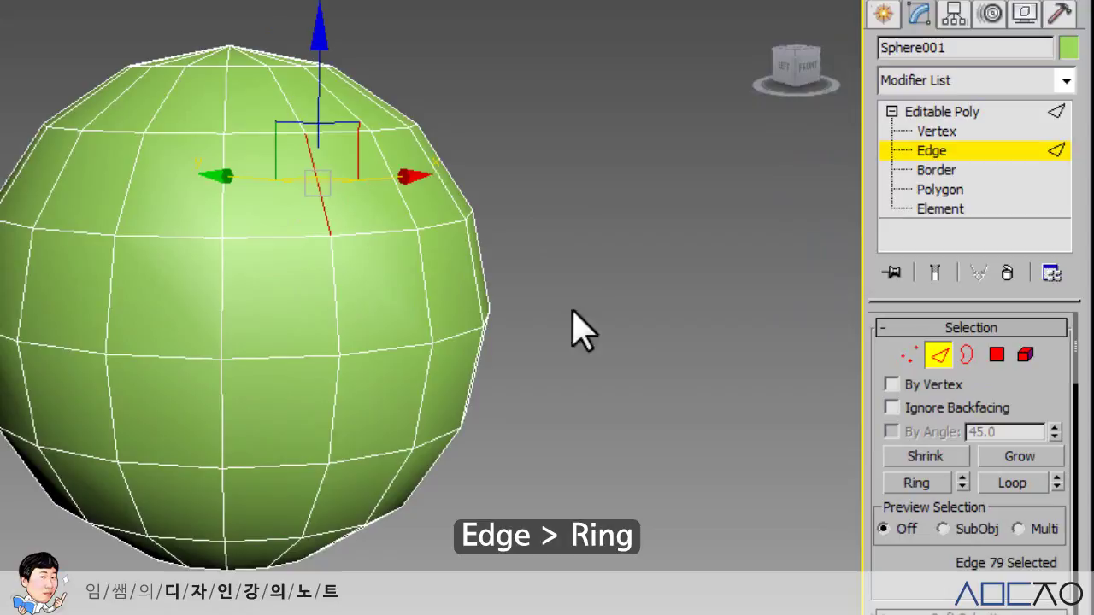
pyautogui.click(914, 483)
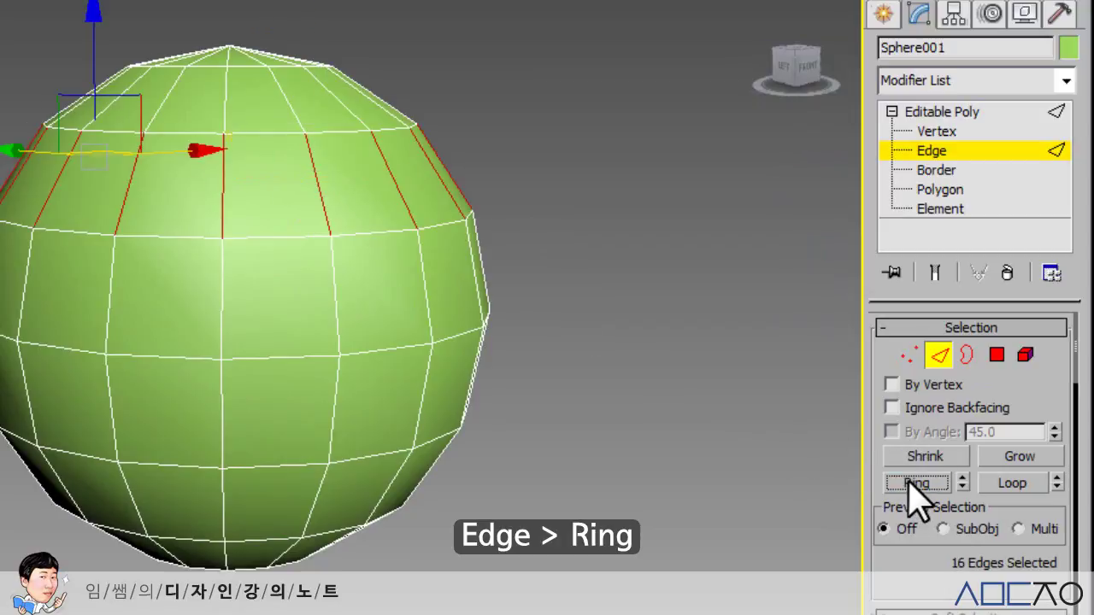
pyautogui.click(389, 324)
pyautogui.click(336, 296)
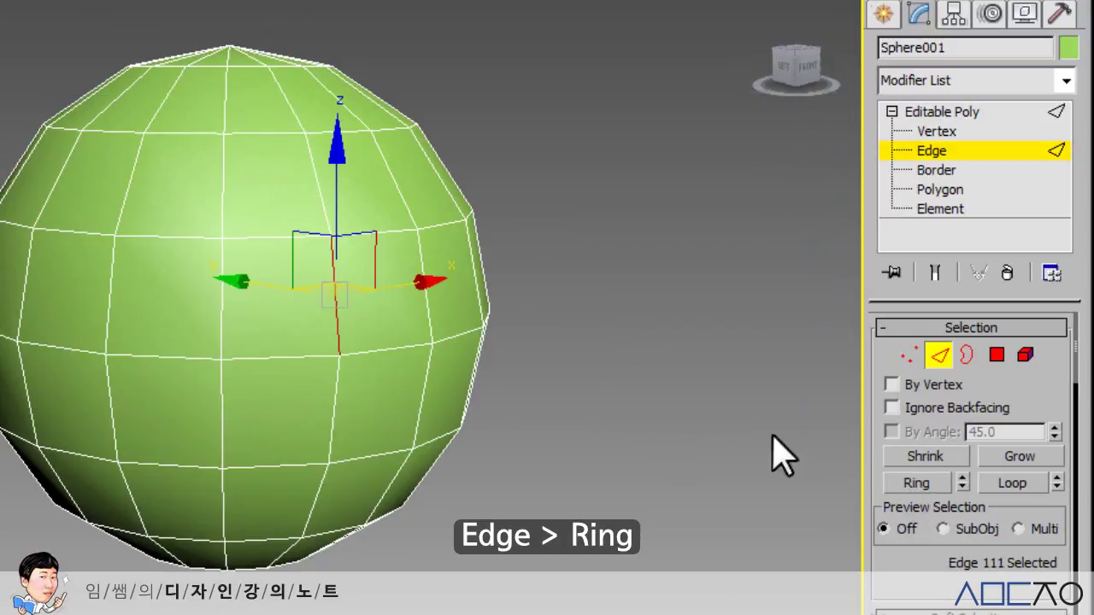
pyautogui.click(897, 481)
pyautogui.click(610, 398)
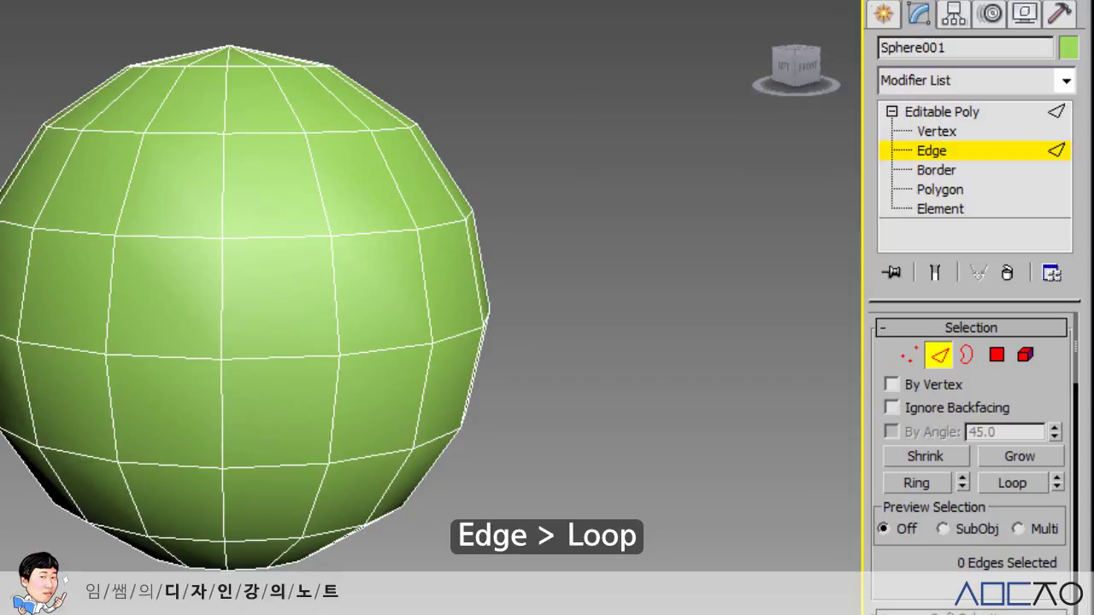
# Select five adjacent front edges one by one along the horizontal line above the equator, and clear the selection
pyautogui.click(275, 234)
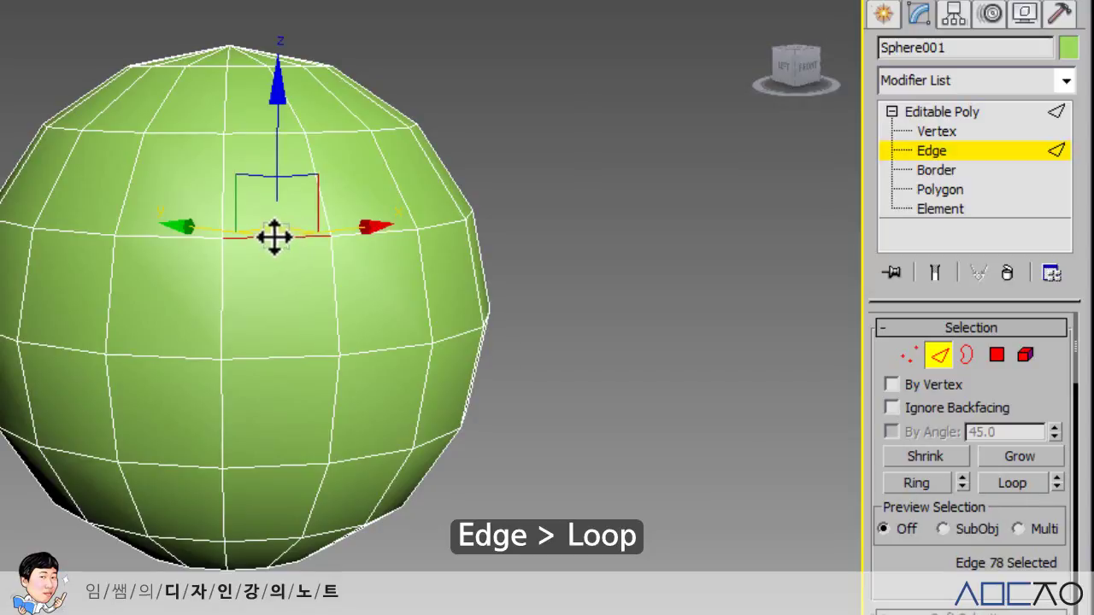
pyautogui.keyDown('ctrl'); pyautogui.click(357, 234); pyautogui.keyUp('ctrl')
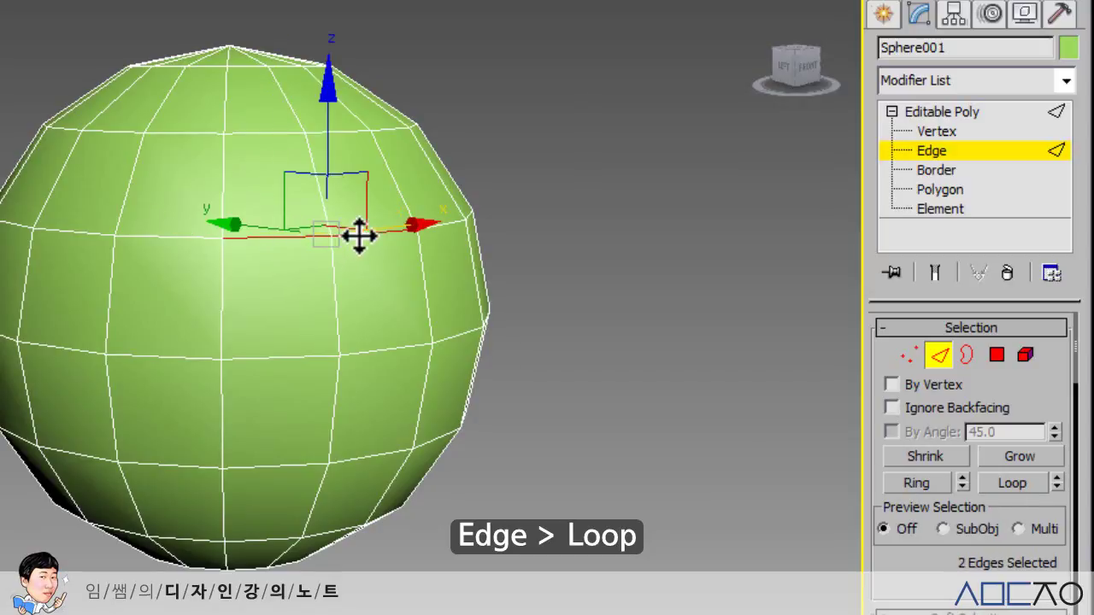
pyautogui.keyDown('ctrl'); pyautogui.click(442, 227); pyautogui.keyUp('ctrl')
pyautogui.keyDown('ctrl'); pyautogui.click(183, 235); pyautogui.keyUp('ctrl')
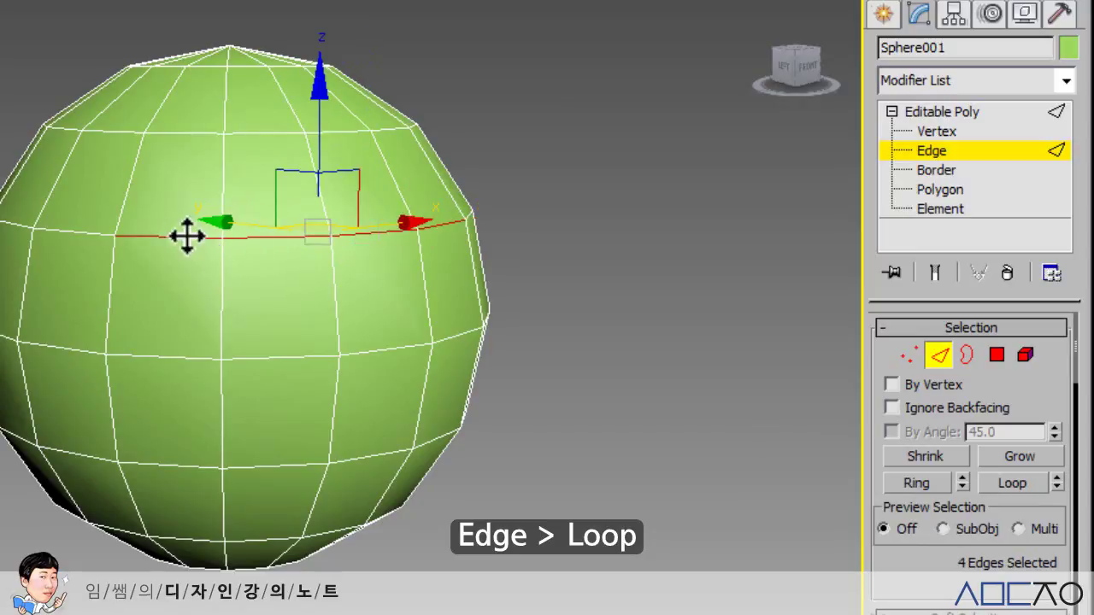
pyautogui.keyDown('ctrl'); pyautogui.click(93, 231); pyautogui.keyUp('ctrl')
pyautogui.click(570, 248)
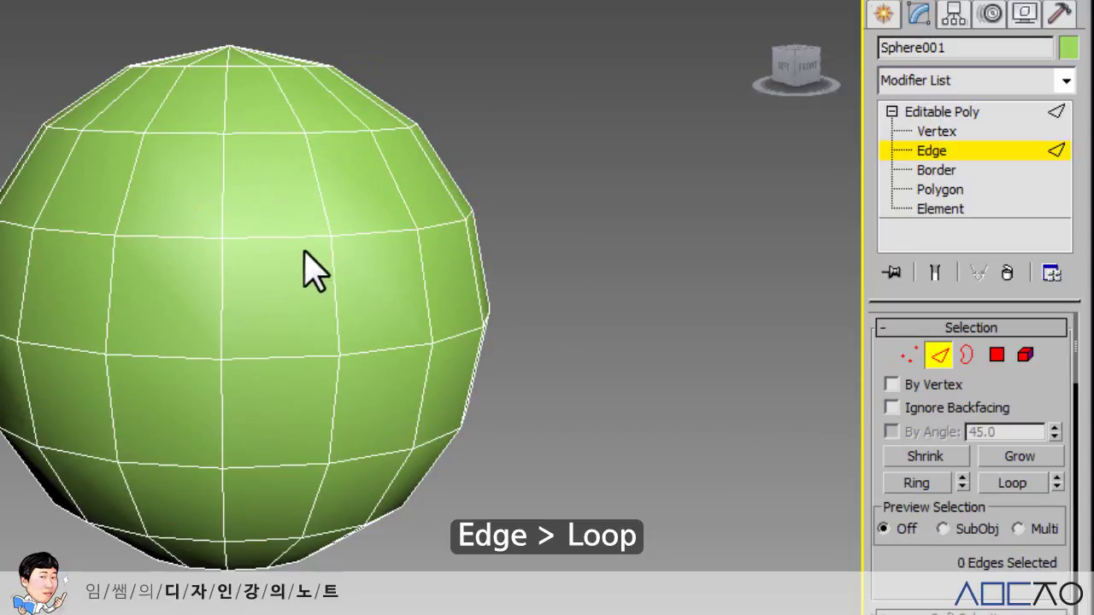
# Extend the horizontal front edge above the equator with Loop, clear it, and repeat with a front edge on the equator
pyautogui.click(300, 237)
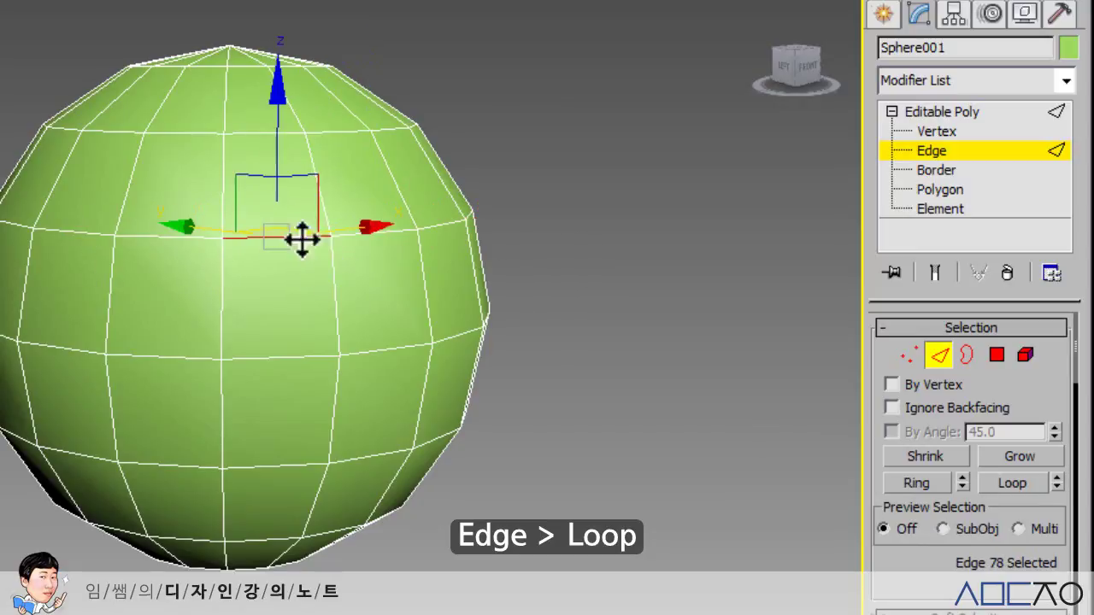
pyautogui.click(1008, 483)
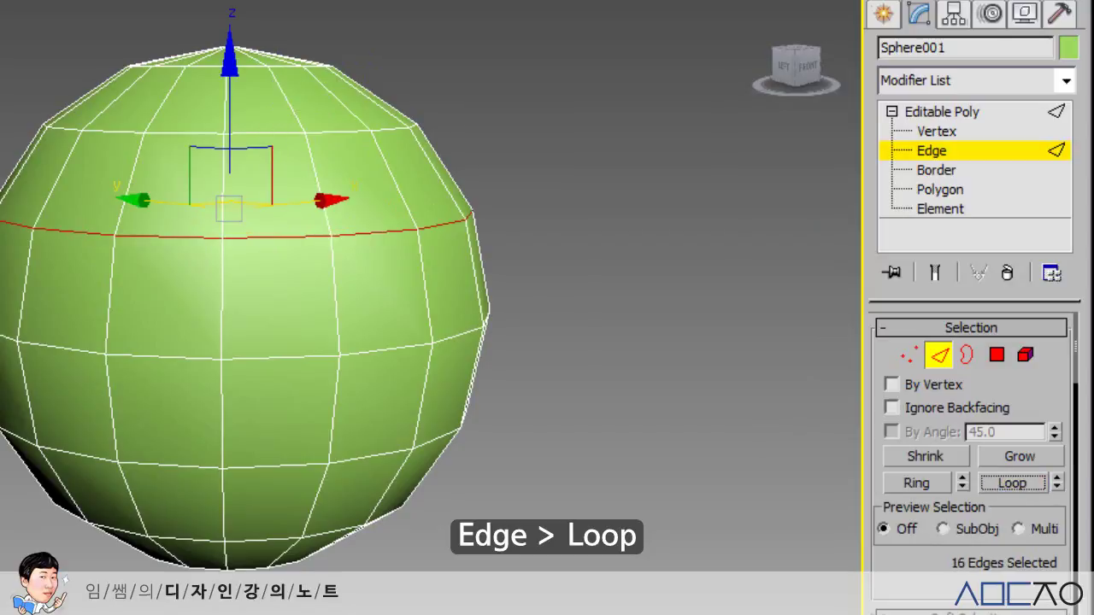
pyautogui.click(500, 336)
pyautogui.click(363, 347)
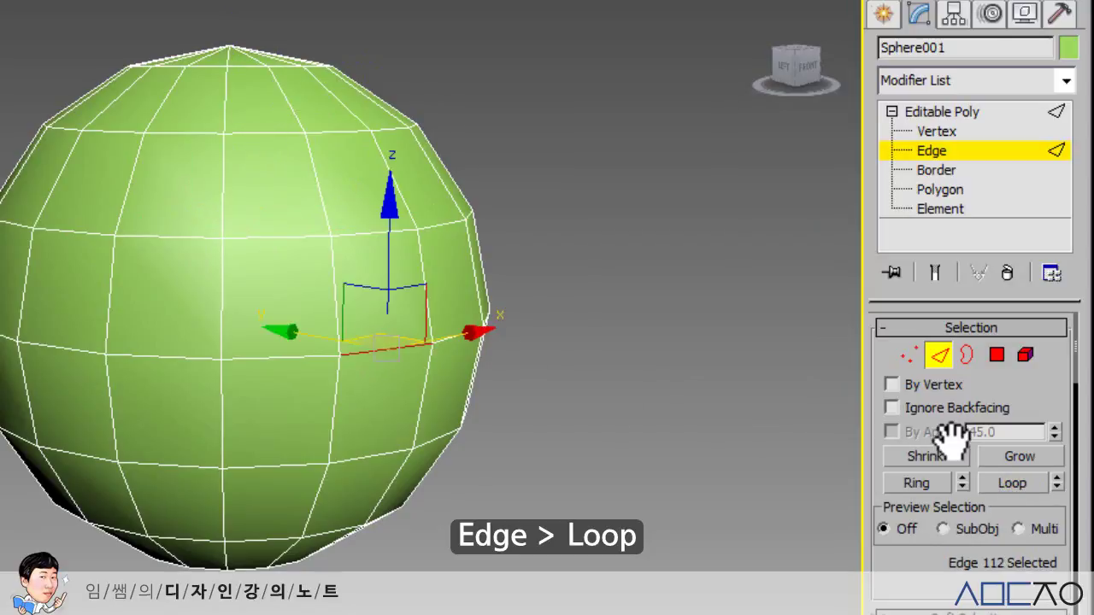
pyautogui.click(1012, 482)
pyautogui.click(498, 342)
# Extend the vertical front edge just above the equator with Loop, inspect the loop from below, and clear the selection
pyautogui.click(334, 298)
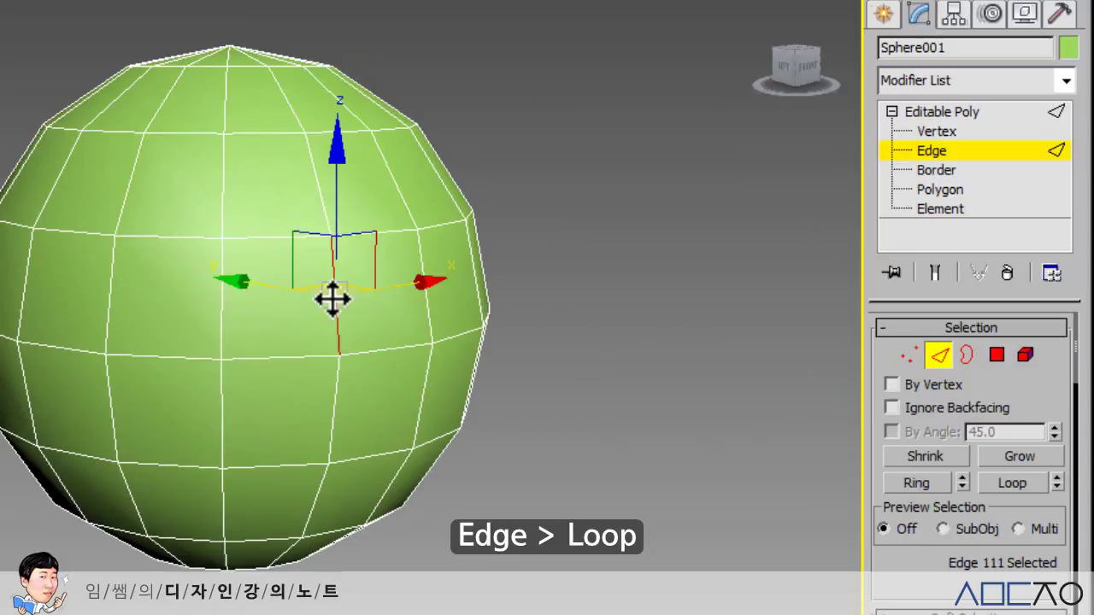
pyautogui.click(1010, 484)
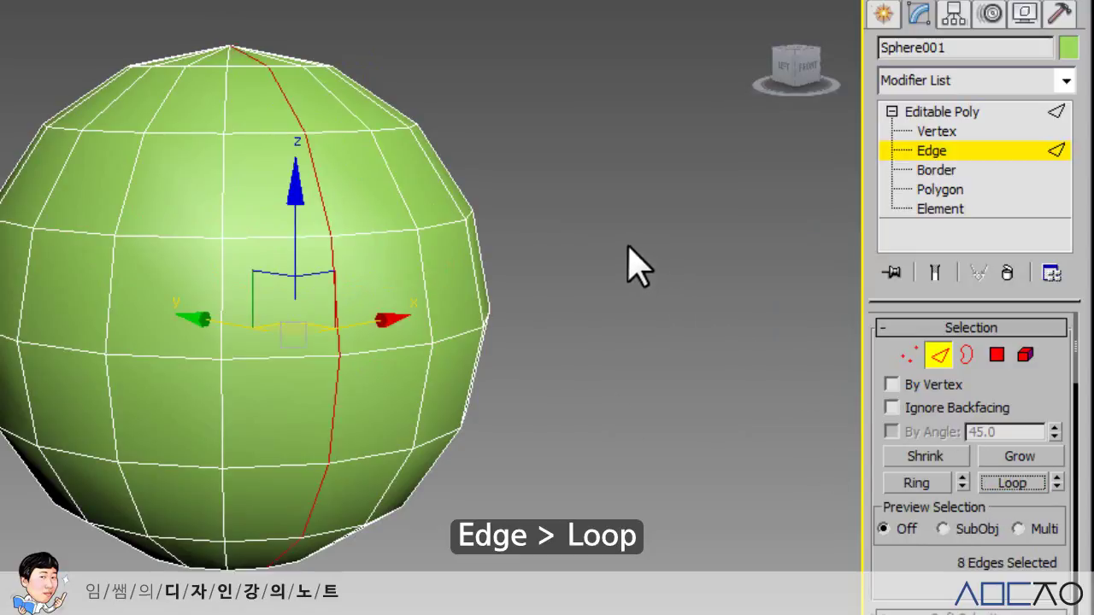
pyautogui.keyDown('alt'); pyautogui.moveTo(628, 262); pyautogui.dragTo(493, 241, button='middle'); pyautogui.keyUp('alt')
pyautogui.click(516, 282)
pyautogui.click(578, 282)
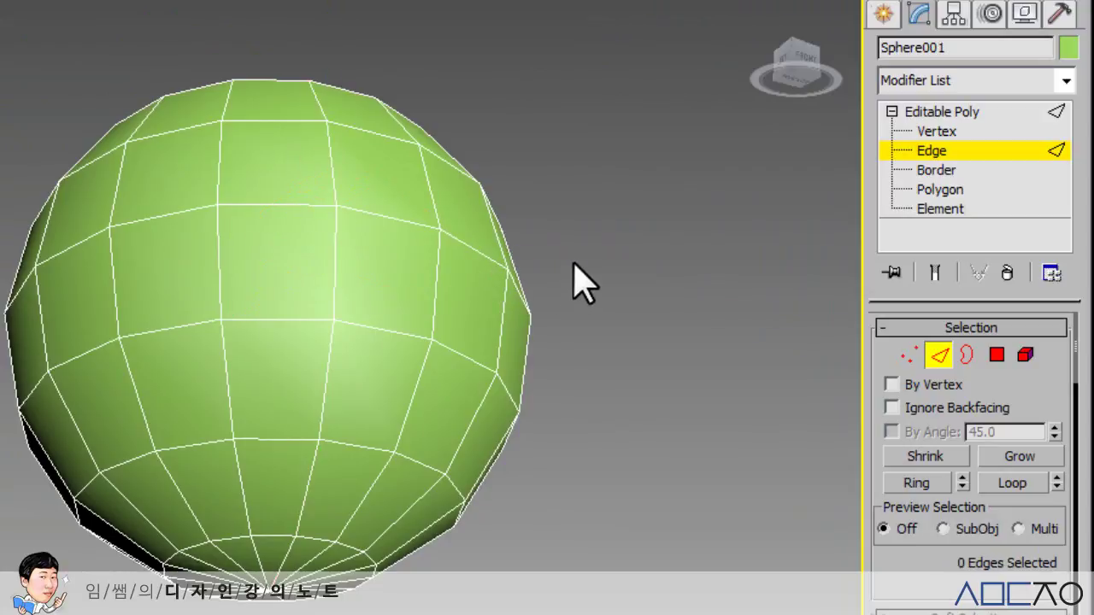
# From a raised view, extend an upper front vertical edge with Ring around the sphere, and clear the selection
pyautogui.scroll(-2, 566, 281)
pyautogui.keyDown('alt'); pyautogui.moveTo(567, 281); pyautogui.dragTo(525, 402, button='middle'); pyautogui.keyUp('alt')
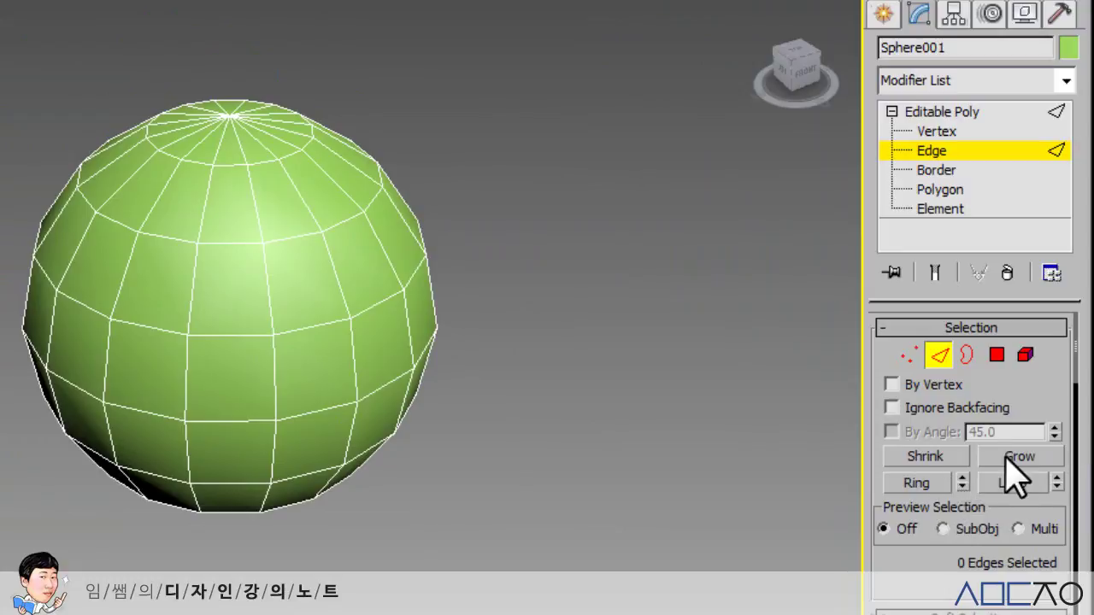
pyautogui.click(270, 267)
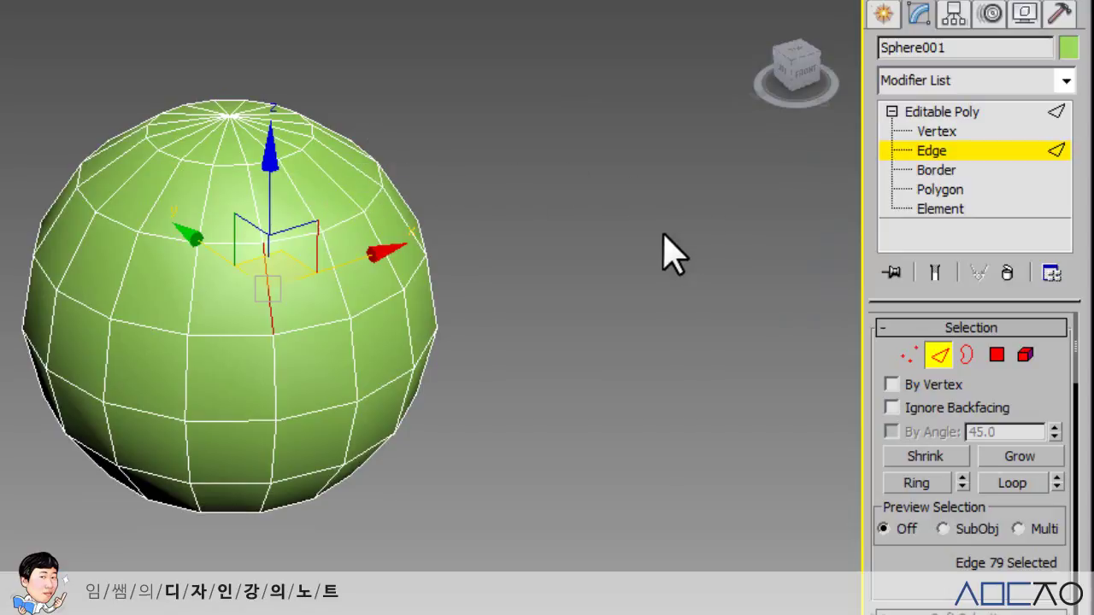
pyautogui.click(916, 483)
pyautogui.click(598, 384)
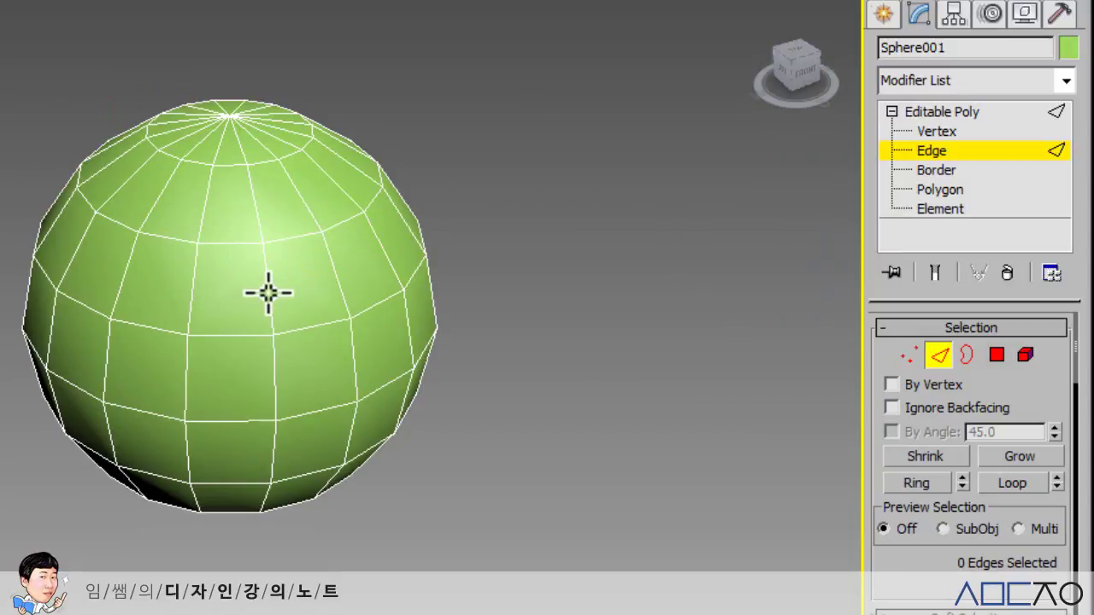
# Extend the front horizontal edge one line above the equator with Loop, and clear the selection
pyautogui.click(296, 330)
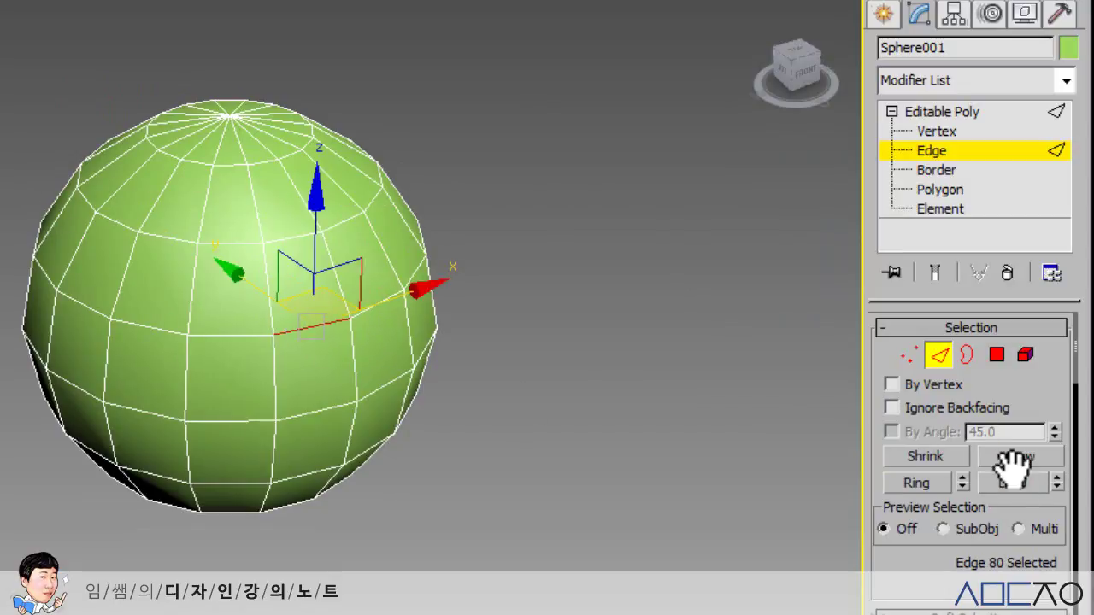
pyautogui.click(1012, 482)
pyautogui.click(553, 263)
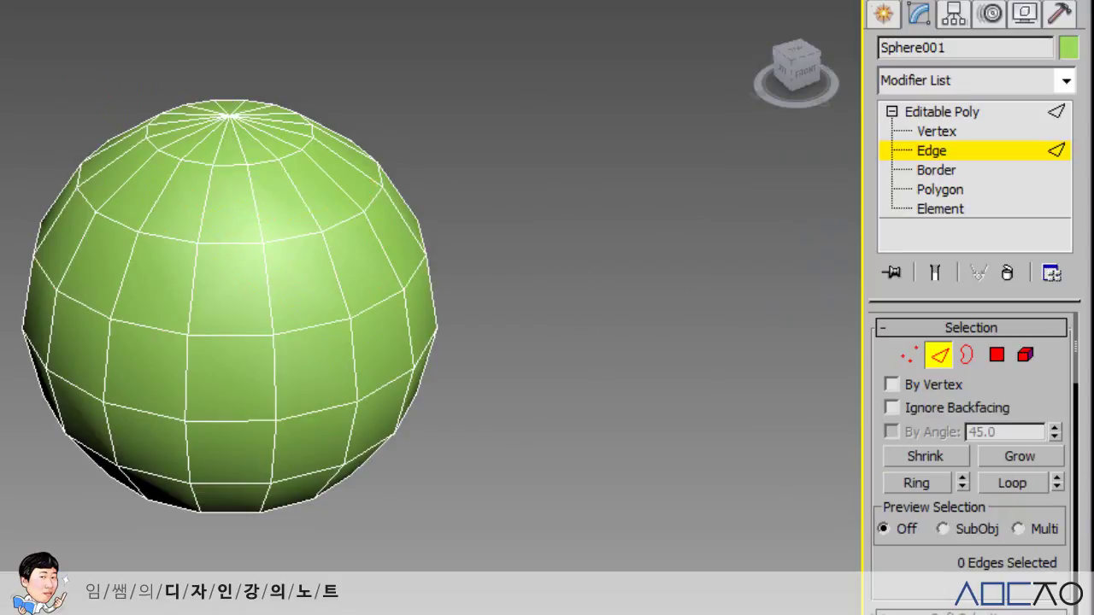
# Select the ring of vertical edges in the second row above the equator, starting from a front edge
pyautogui.click(263, 288)
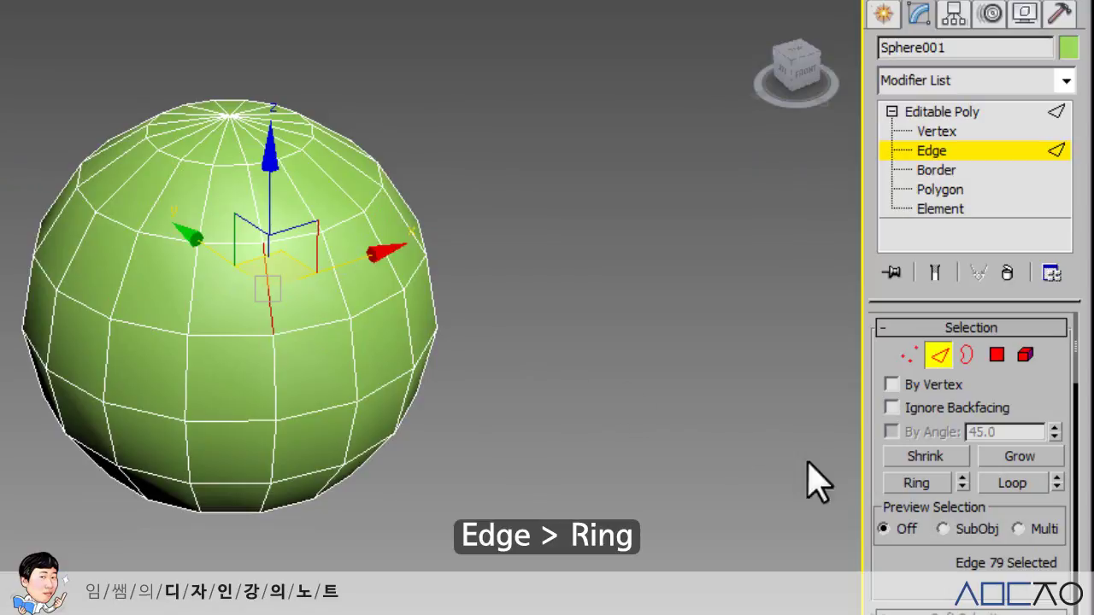
pyautogui.click(911, 485)
pyautogui.scroll(-5, 907, 551)
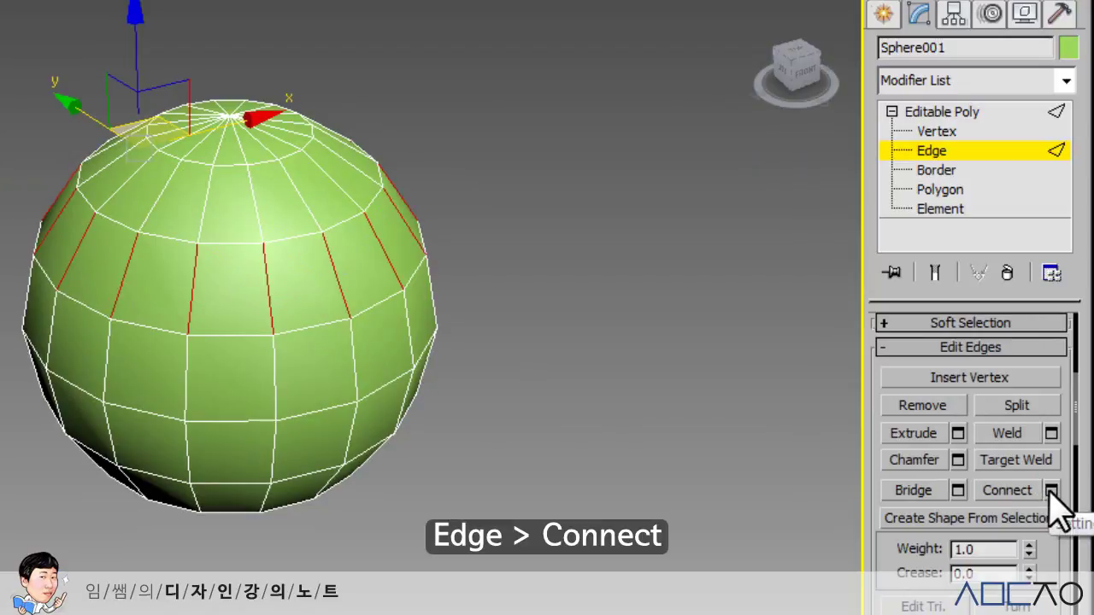
# Connect the ringed edges with 2 segments, Pinch 3 and Slide 20, trying other Pinch and Slide values first
pyautogui.click(1051, 490)
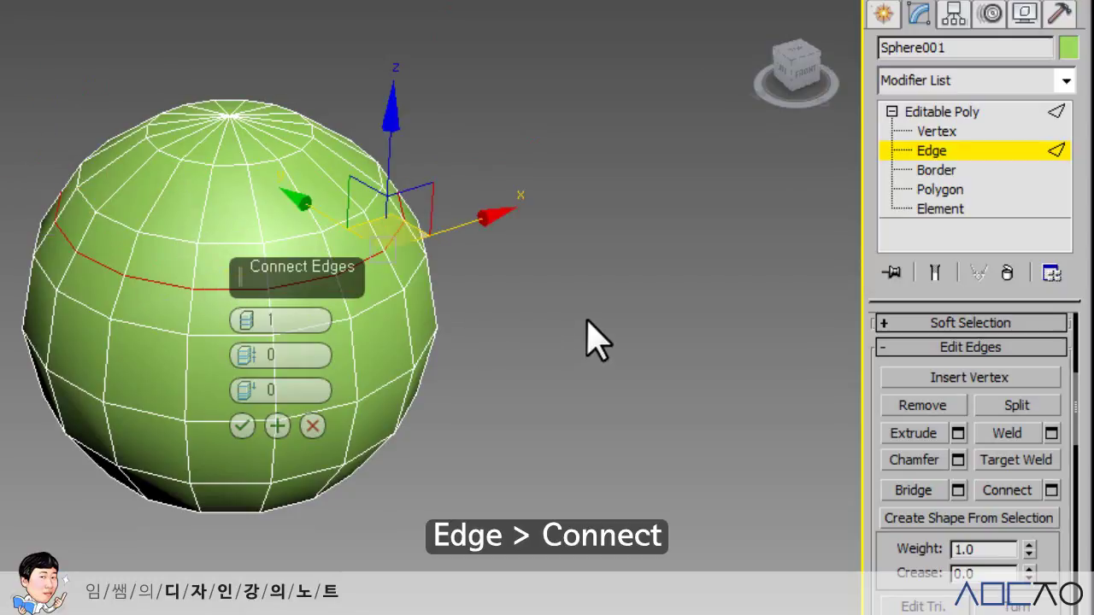
pyautogui.moveTo(245, 316); pyautogui.dragTo(246, 311)
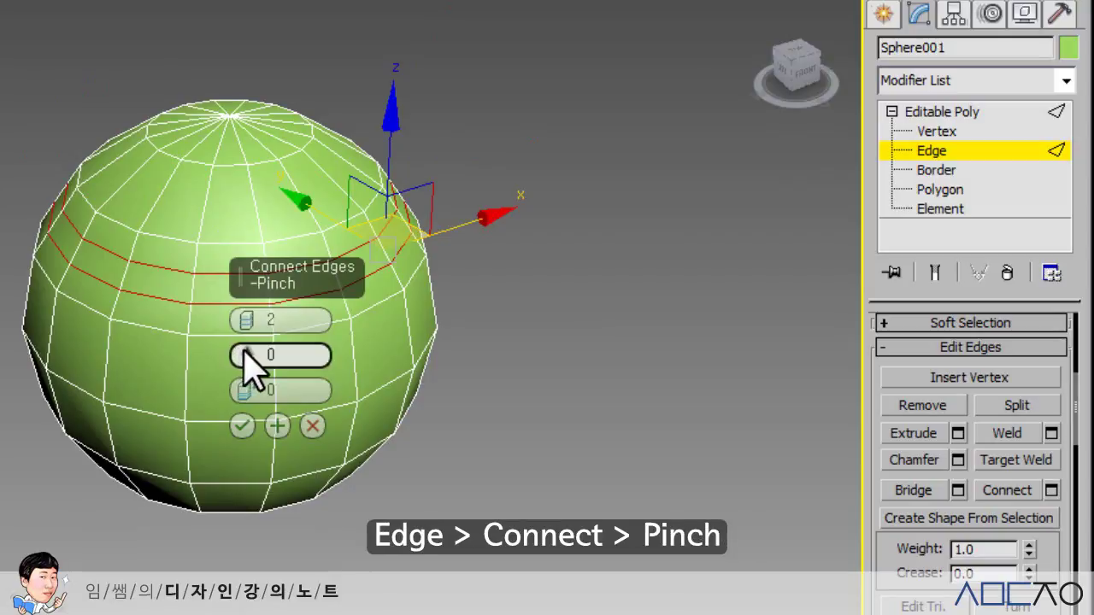
pyautogui.moveTo(247, 355); pyautogui.dragTo(256, 193)
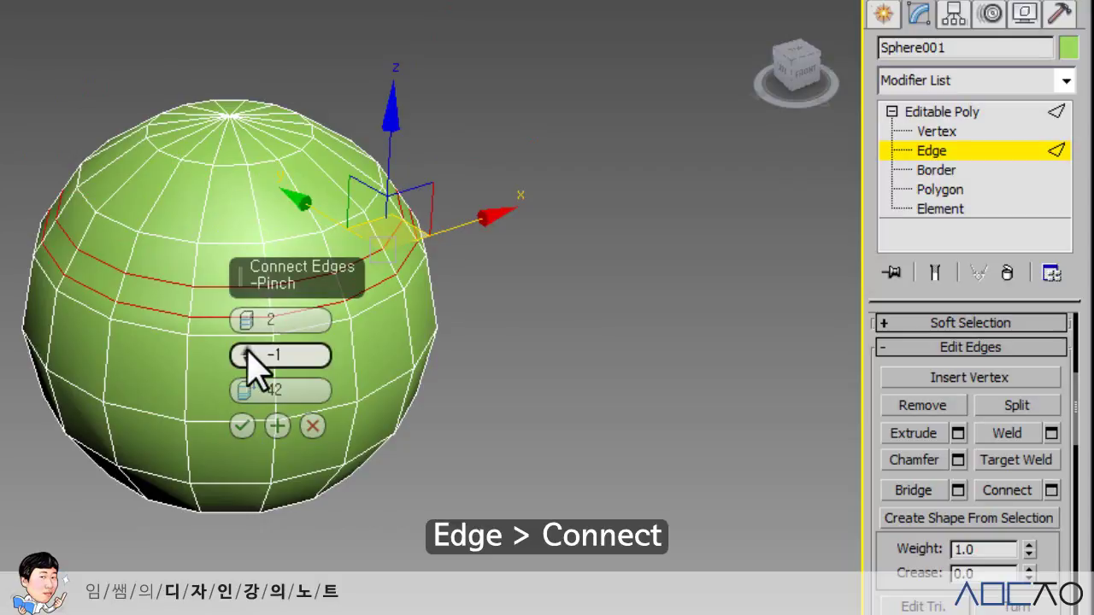
pyautogui.moveTo(256, 363); pyautogui.dragTo(250, 488)
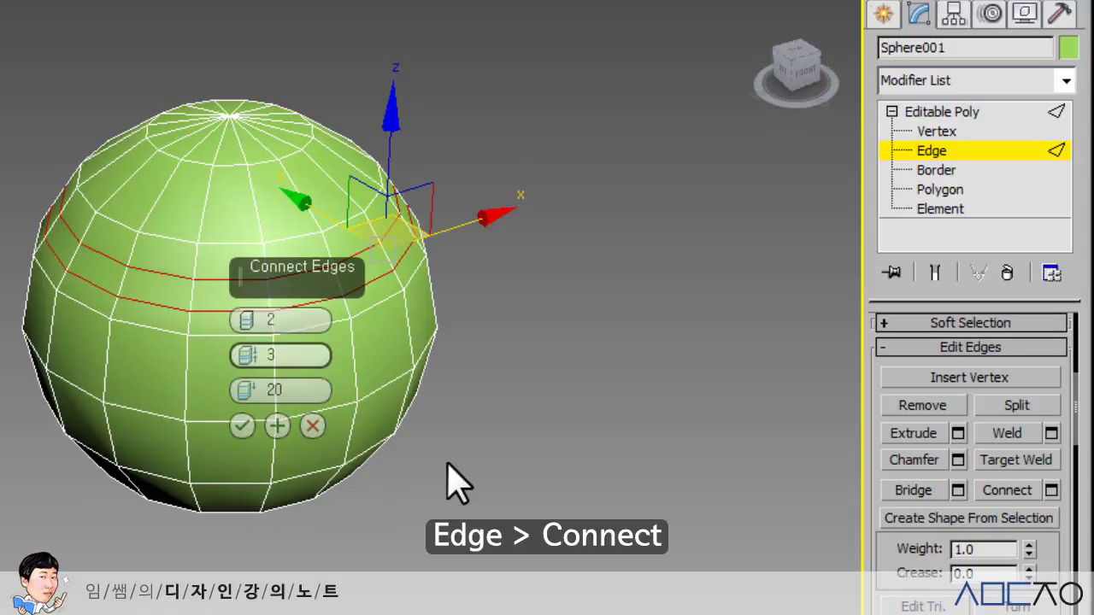
pyautogui.click(243, 426)
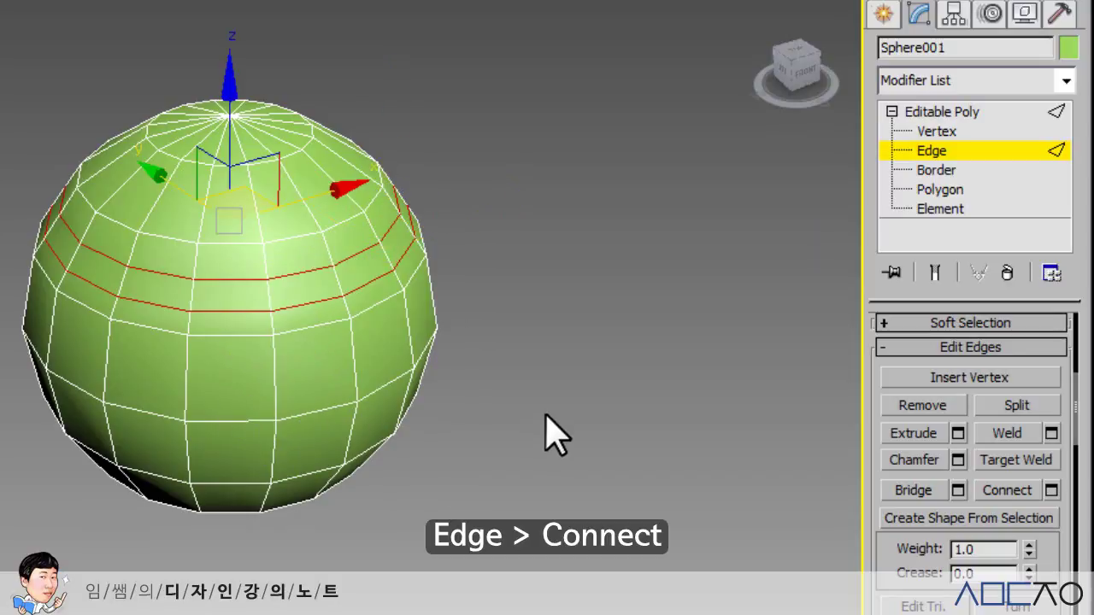
# Select the ring of vertical edges in the row just above the equator, starting from a front edge
pyautogui.click(257, 371)
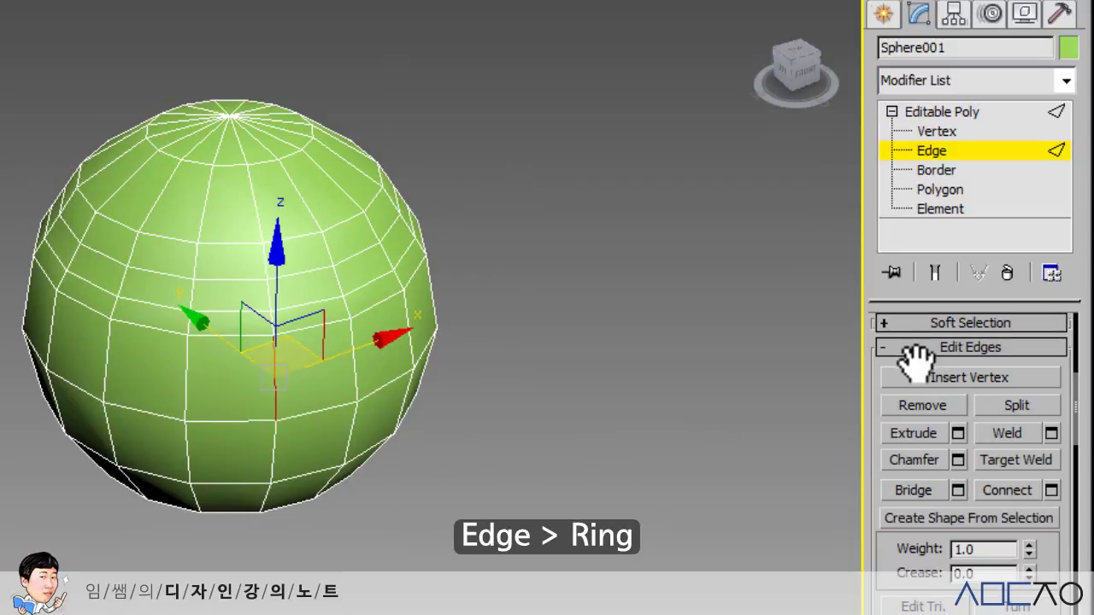
pyautogui.scroll(5, 914, 363)
pyautogui.click(914, 462)
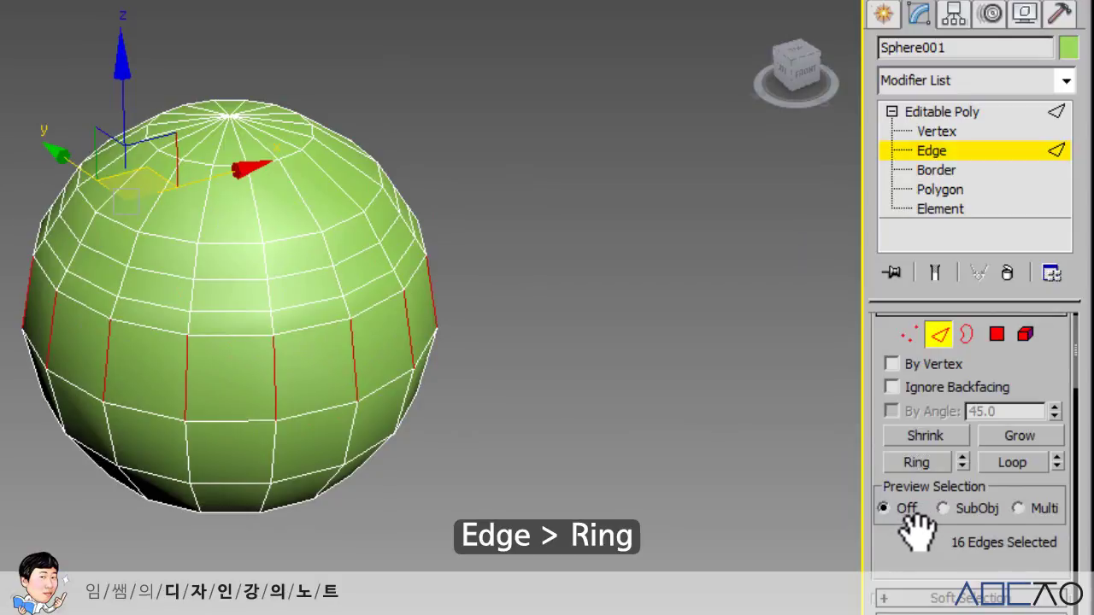
# Connect the ringed edges with 1 segment, Pinch 8 and Slide 11, and clear the selection
pyautogui.scroll(-5, 905, 513)
pyautogui.click(1051, 515)
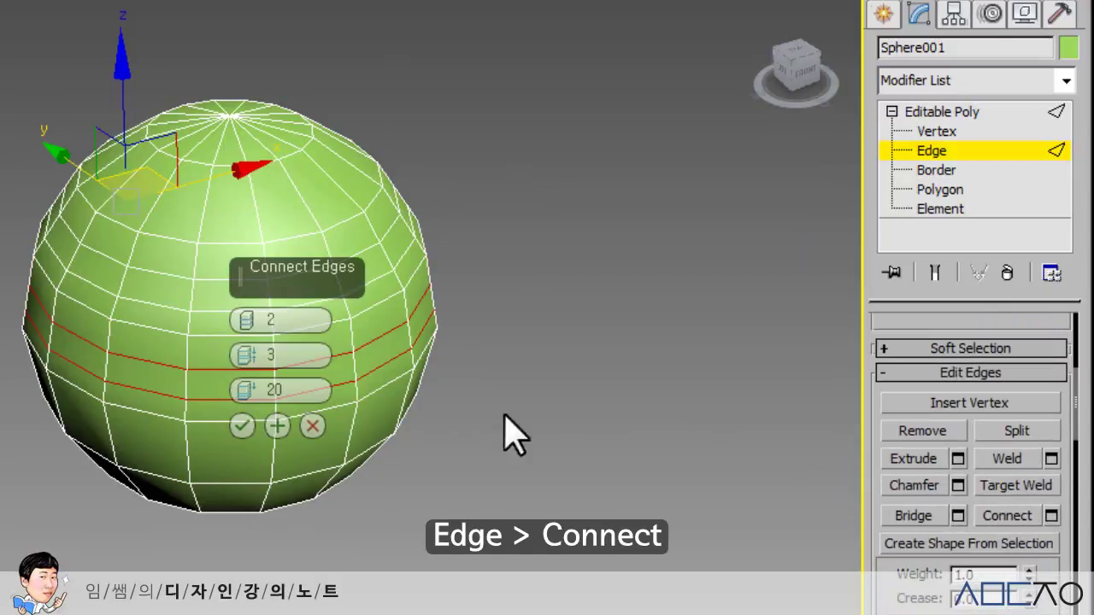
pyautogui.moveTo(257, 329); pyautogui.dragTo(253, 366)
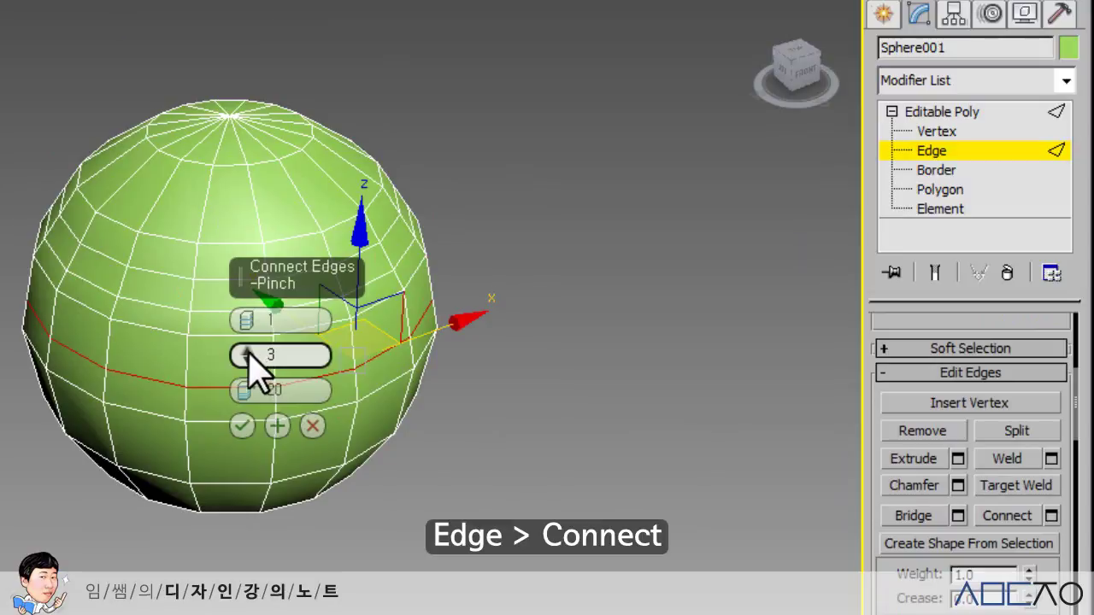
pyautogui.moveTo(256, 363)
pyautogui.mouseDown()
pyautogui.moveTo(245, 271)
pyautogui.moveTo(248, 352)
pyautogui.mouseUp()
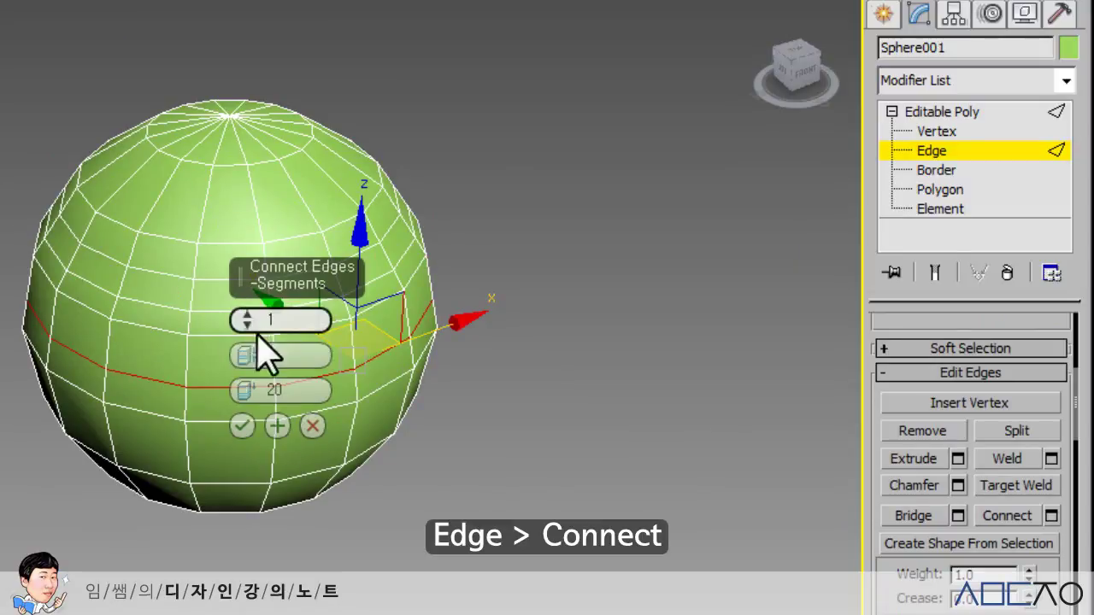
pyautogui.moveTo(252, 394)
pyautogui.mouseDown()
pyautogui.moveTo(256, 273)
pyautogui.moveTo(257, 541)
pyautogui.moveTo(256, 342)
pyautogui.moveTo(251, 386)
pyautogui.mouseUp()
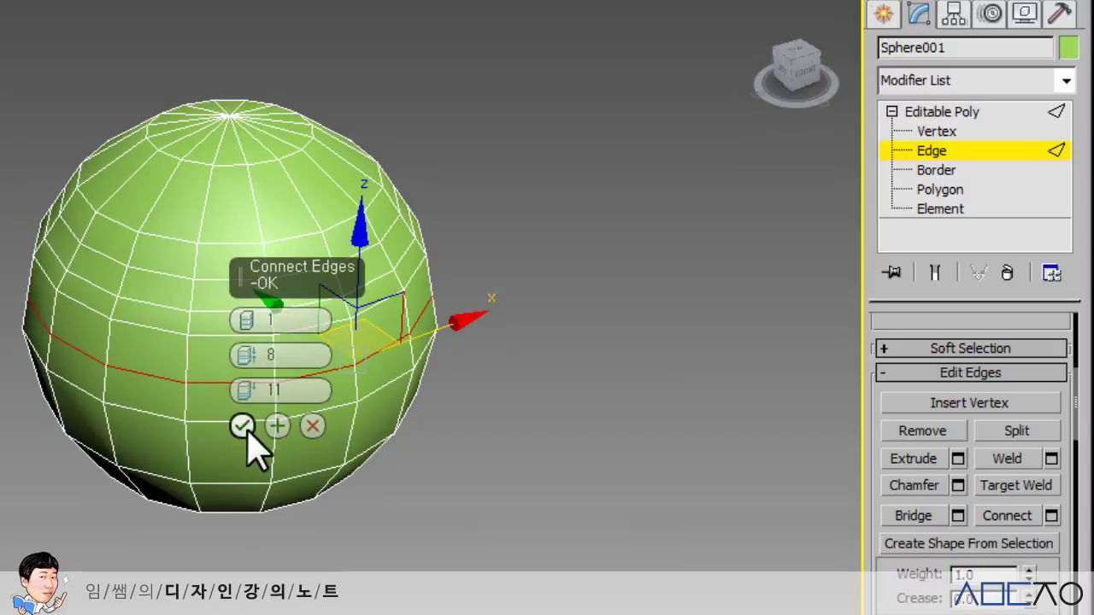
pyautogui.click(242, 425)
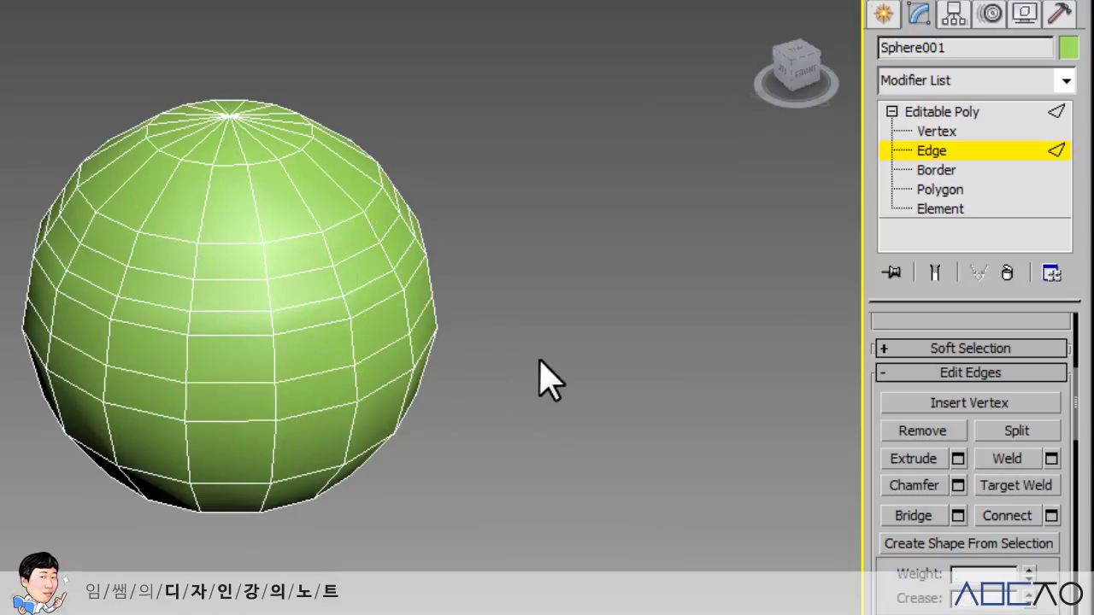
# Select a front edge on the lower of the two added upper lines and extend it with Loop around the sphere
pyautogui.click(301, 303)
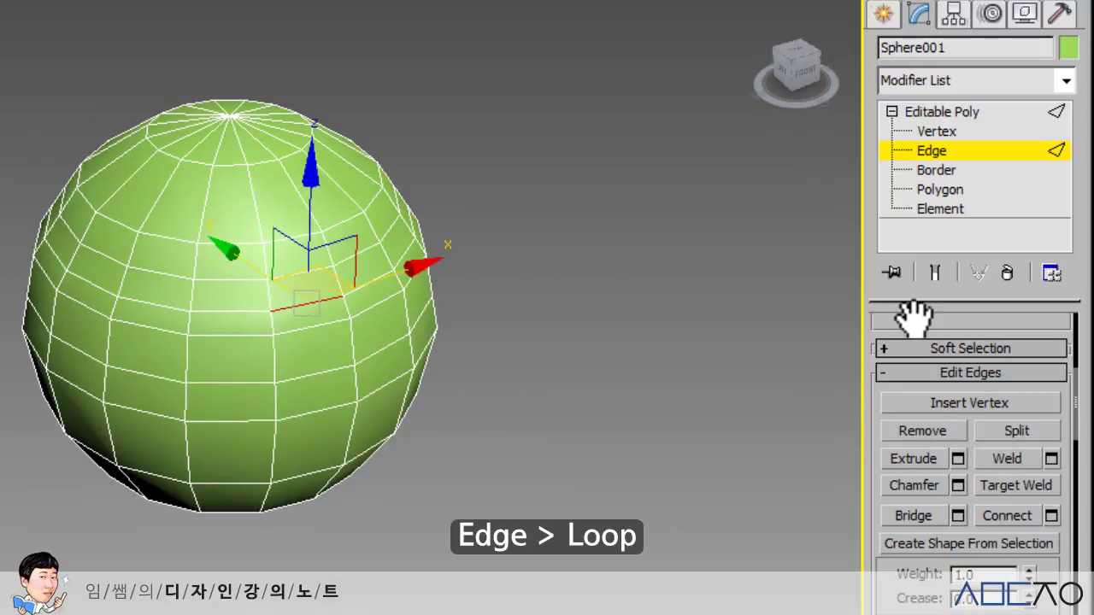
pyautogui.moveTo(912, 318); pyautogui.dragTo(875, 485)
pyautogui.click(1012, 378)
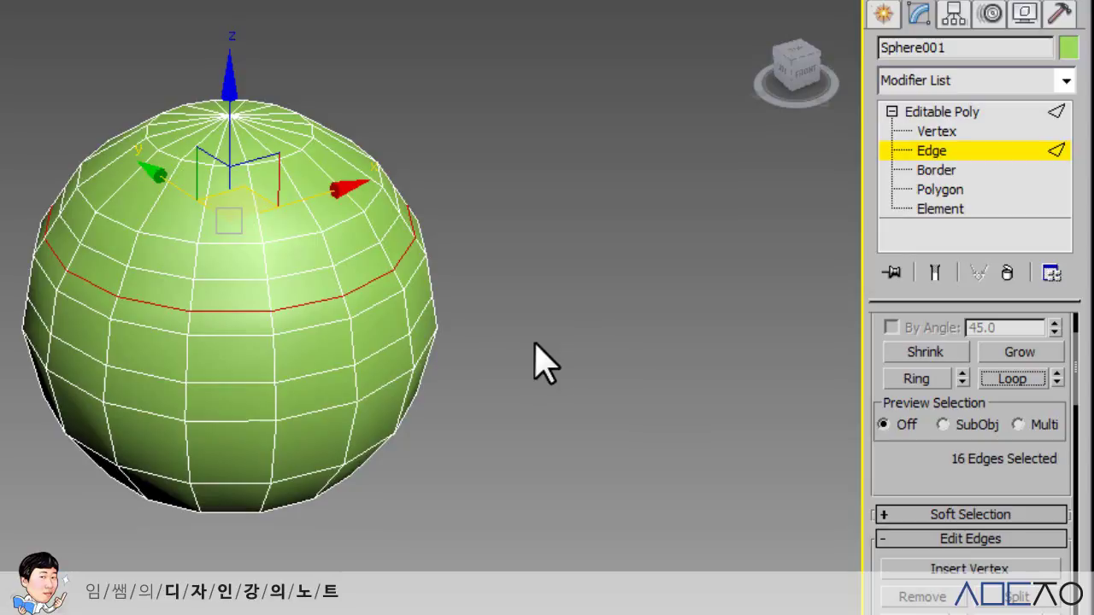
# Delete the selected edge loop to open a gap around the sphere and select the border along the gap's lower rim
pyautogui.press('Delete')
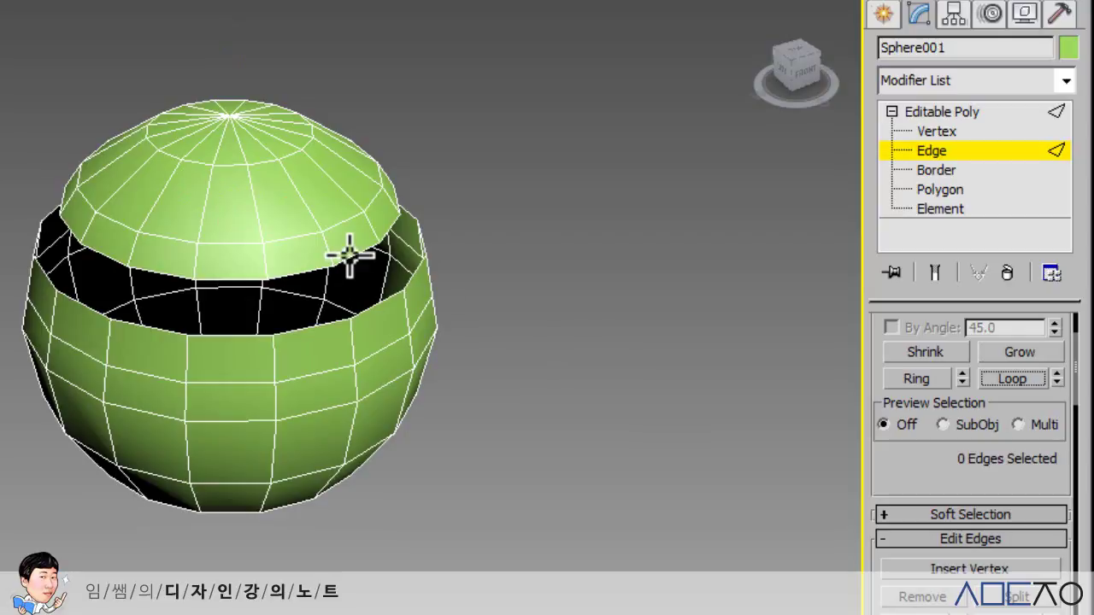
pyautogui.click(935, 170)
pyautogui.click(377, 305)
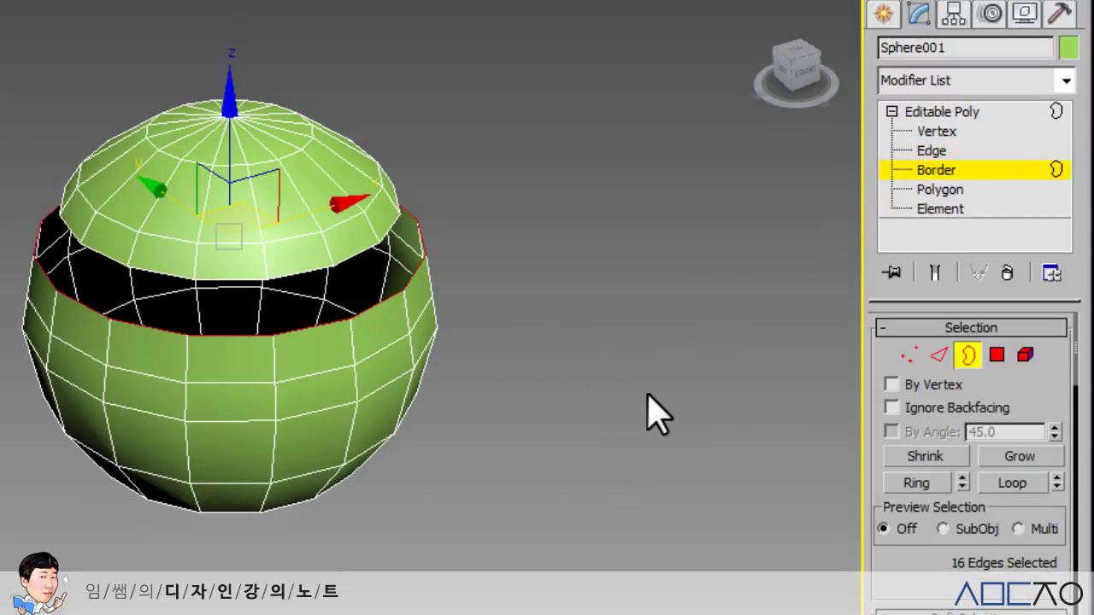
# Try bridging the lower border to the upper border across the gap with Bridge, and undo it
pyautogui.scroll(-8, 916, 602)
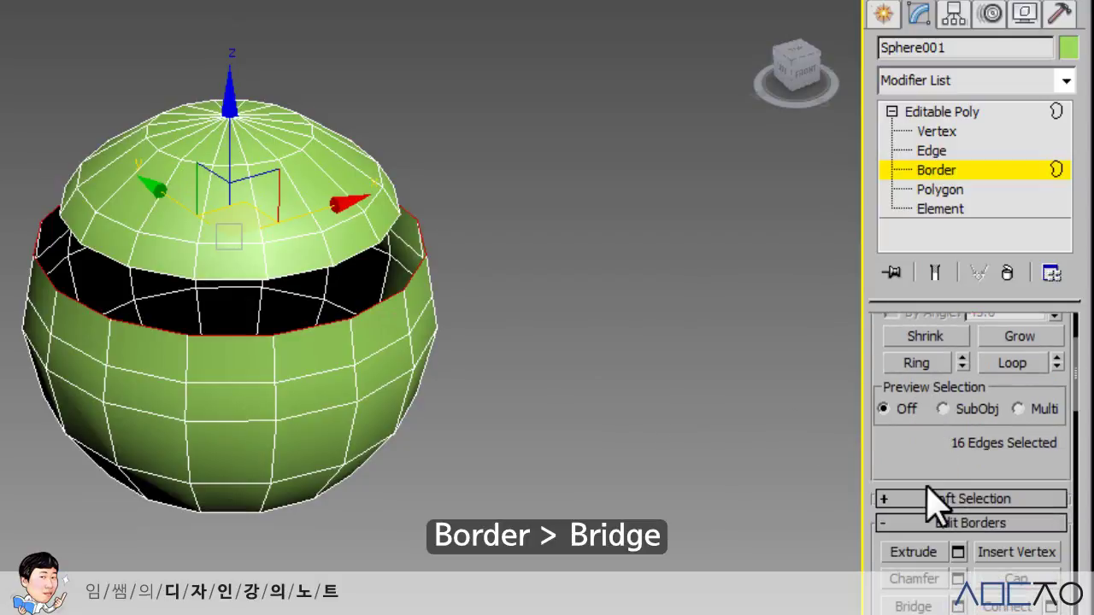
pyautogui.click(914, 462)
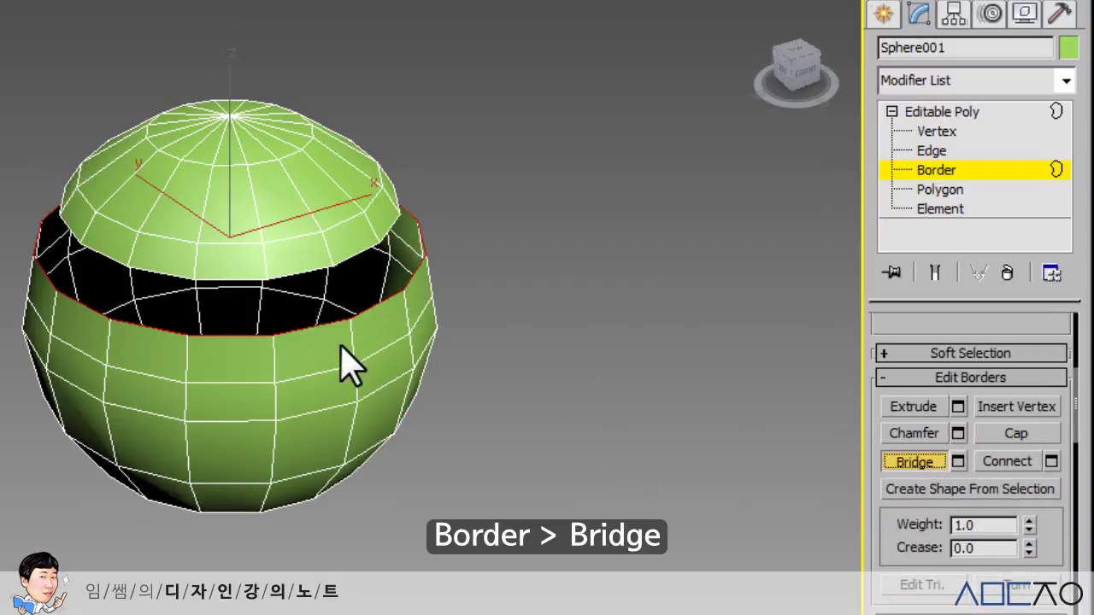
pyautogui.click(319, 323)
pyautogui.click(310, 275)
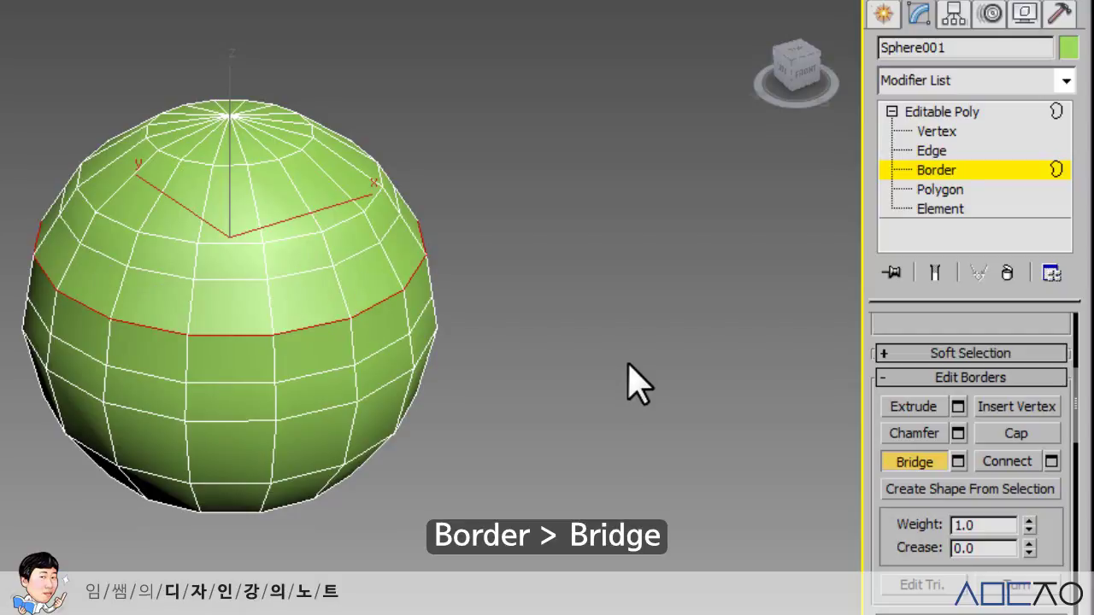
pyautogui.click(911, 461)
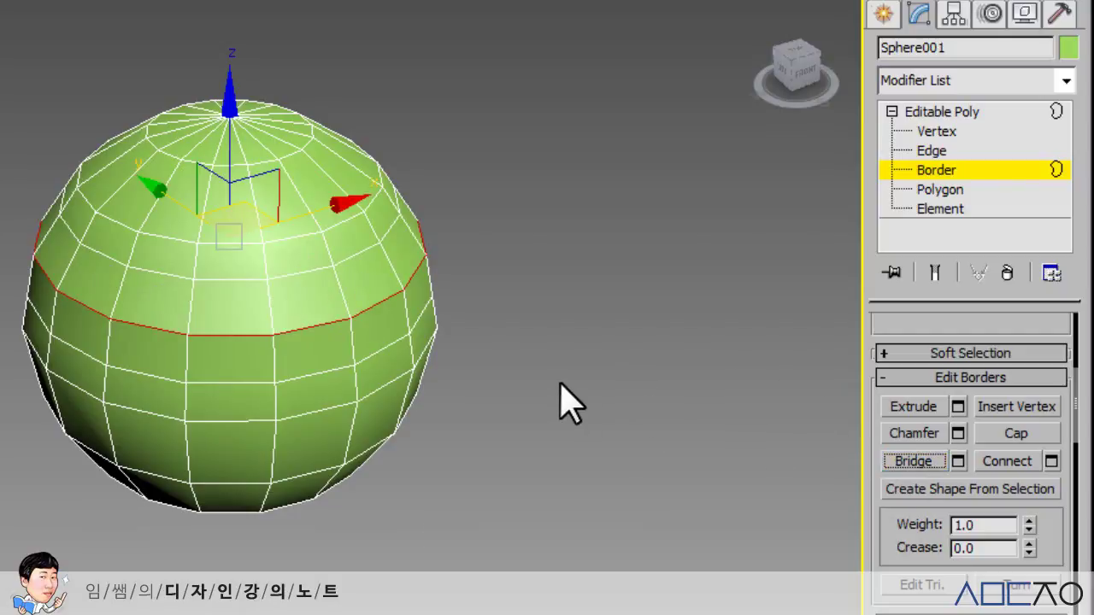
pyautogui.hotkey('ctrl', 'z')
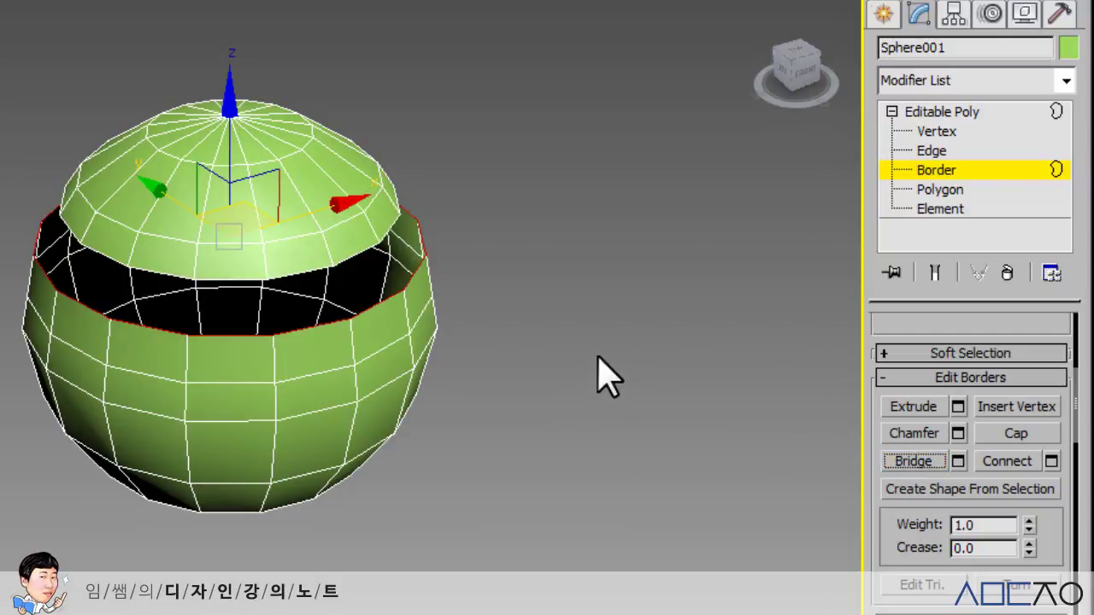
# At Edge level, bridge three adjacent pairs of front edges across the gap, one pair at a time
pyautogui.click(890, 153)
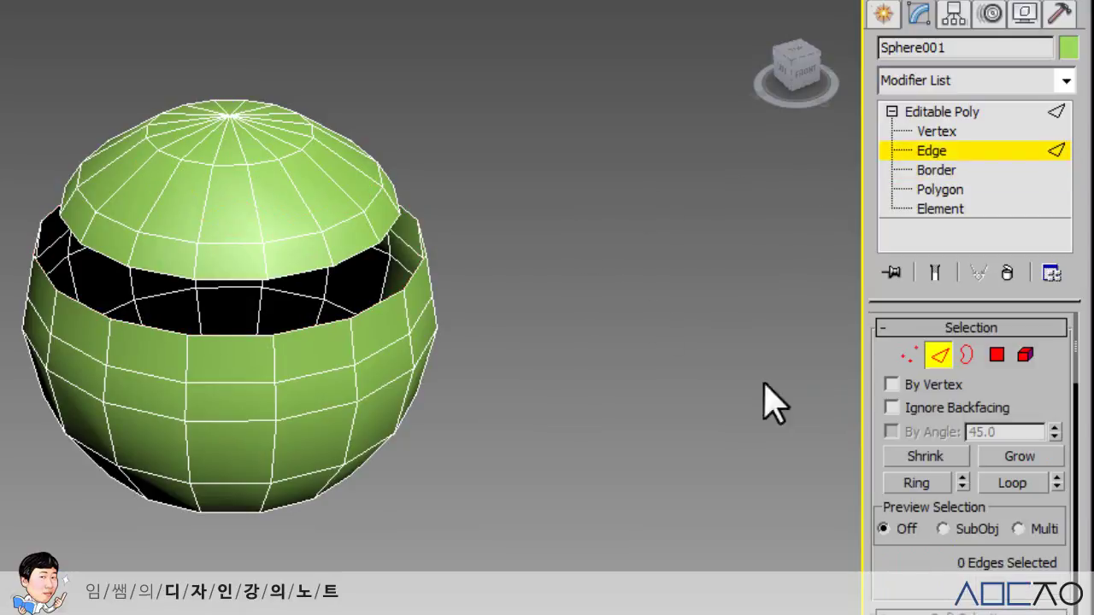
pyautogui.scroll(-5, 919, 538)
pyautogui.scroll(-2, 934, 551)
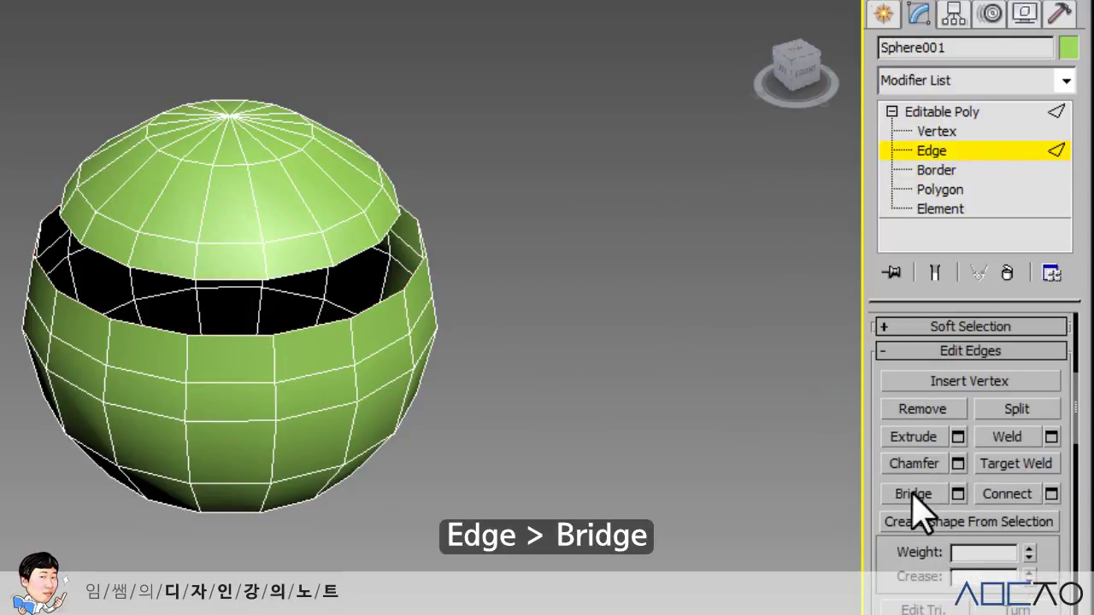
pyautogui.click(909, 496)
pyautogui.click(288, 277)
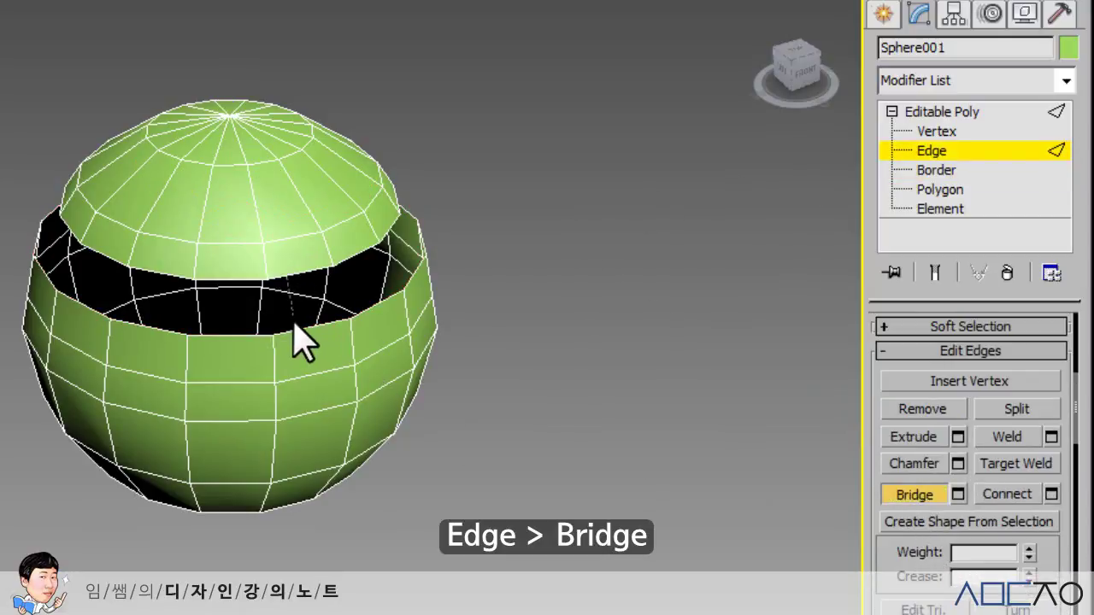
pyautogui.click(293, 326)
pyautogui.click(348, 255)
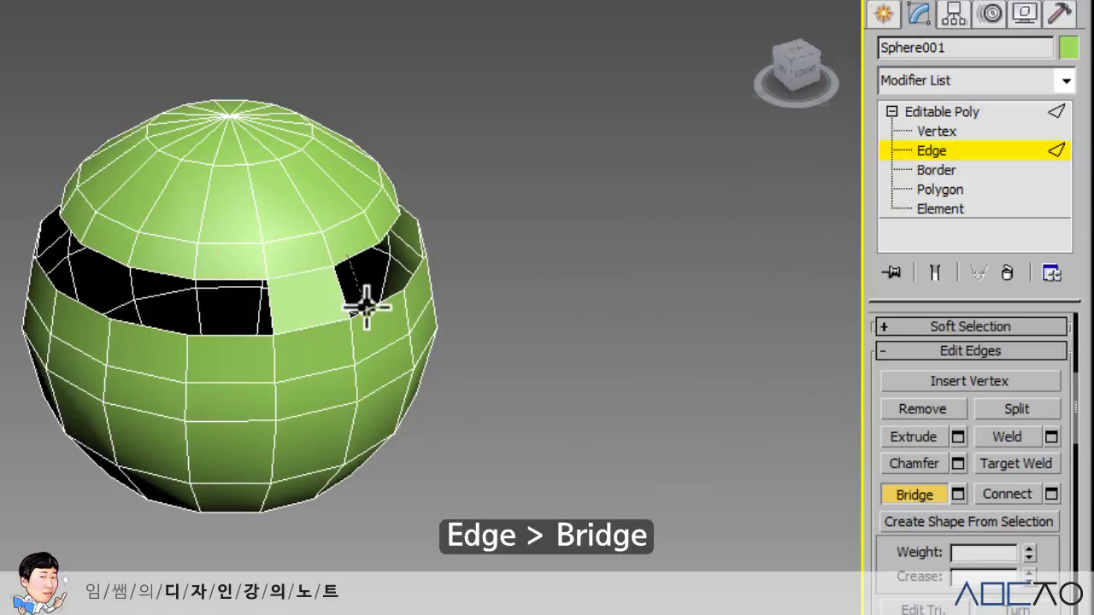
pyautogui.click(361, 304)
pyautogui.click(241, 294)
pyautogui.click(239, 334)
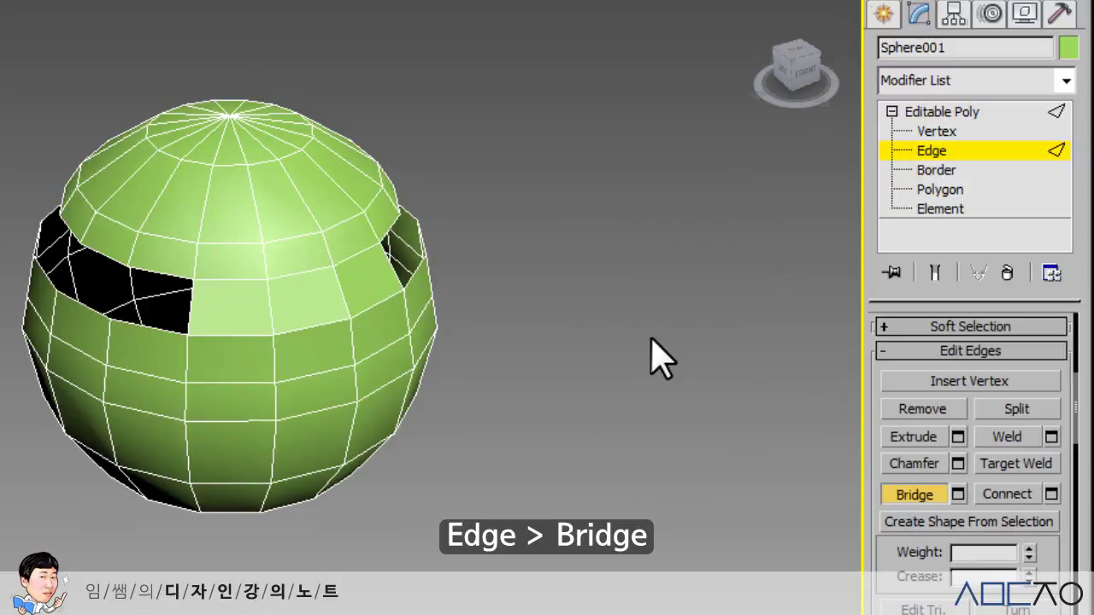
# Undo the three edge bridges and leave the Bridge tool
pyautogui.hotkey('ctrl', 'z')
pyautogui.hotkey('ctrl', 'z')
pyautogui.hotkey('ctrl', 'z')
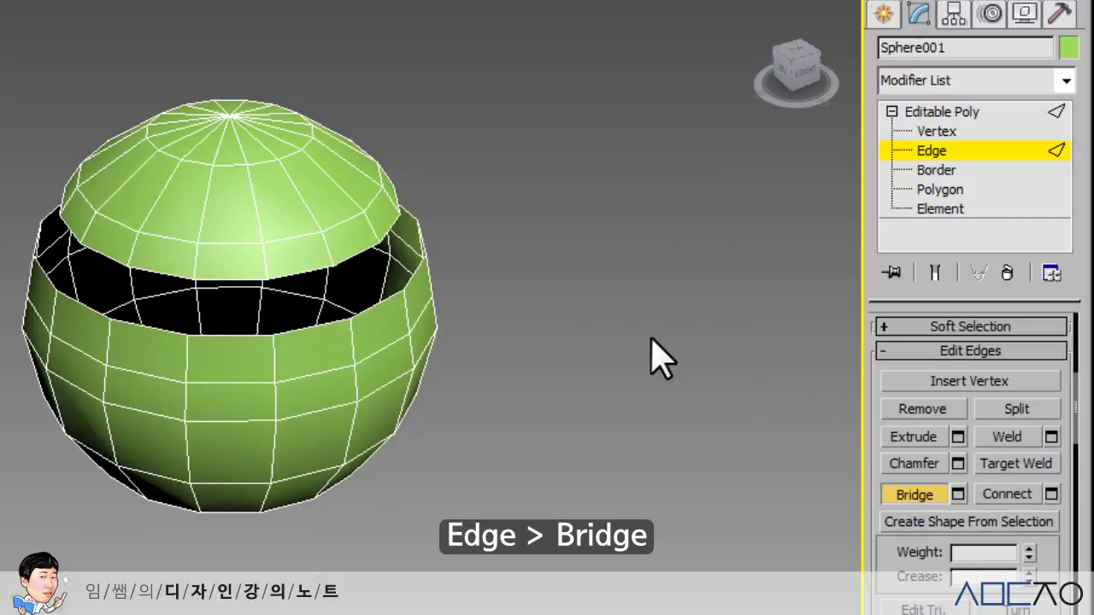
pyautogui.click(897, 497)
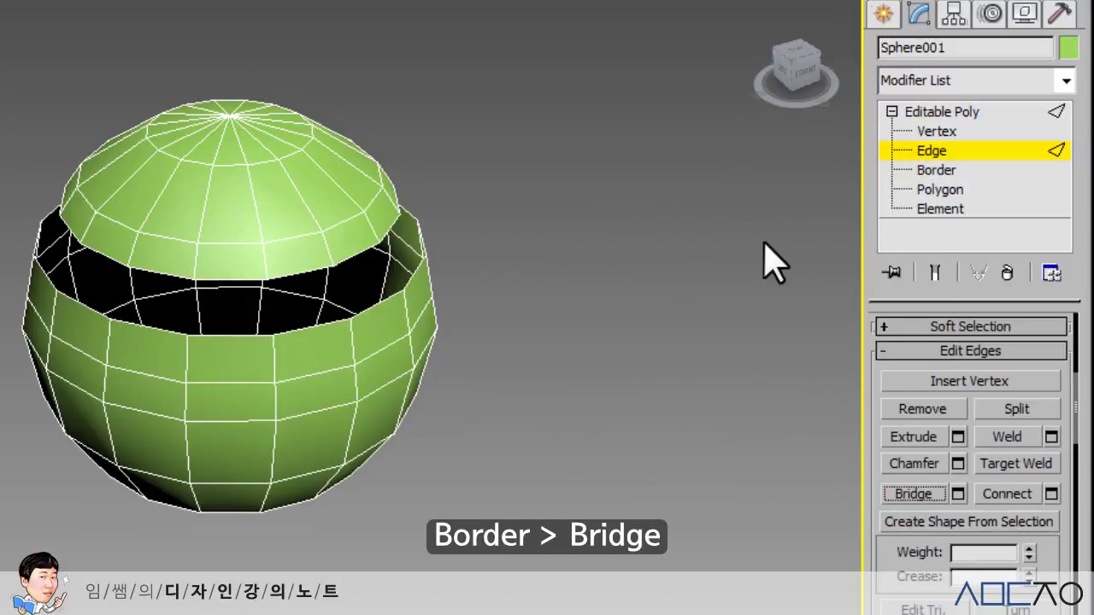
# At Border level, bridge the gap's lower and upper borders to close the sphere all the way around
pyautogui.click(927, 171)
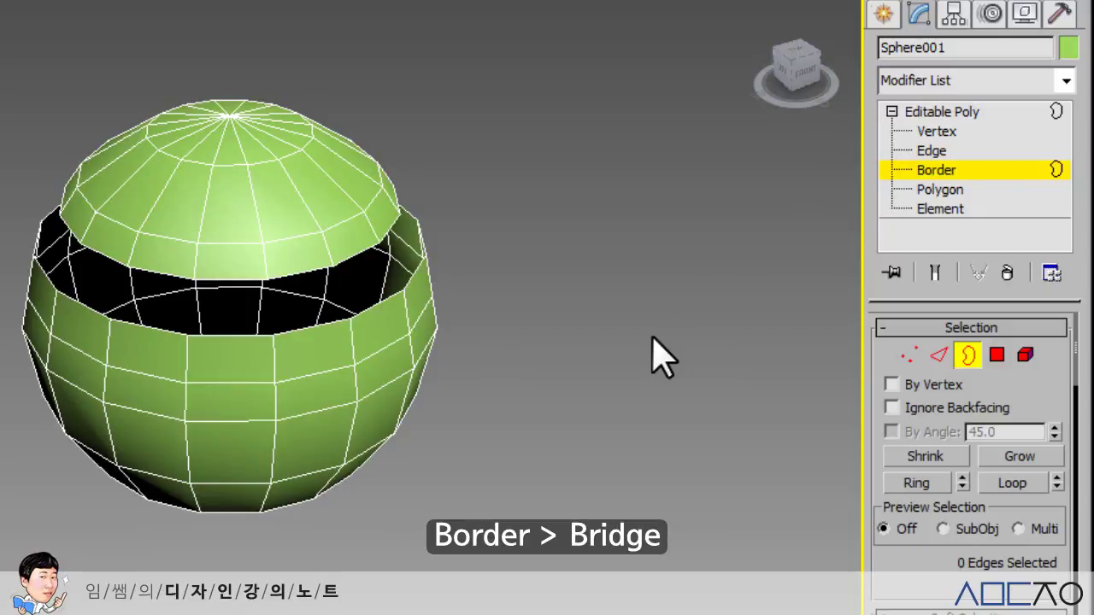
pyautogui.moveTo(909, 539); pyautogui.dragTo(918, 386)
pyautogui.click(914, 524)
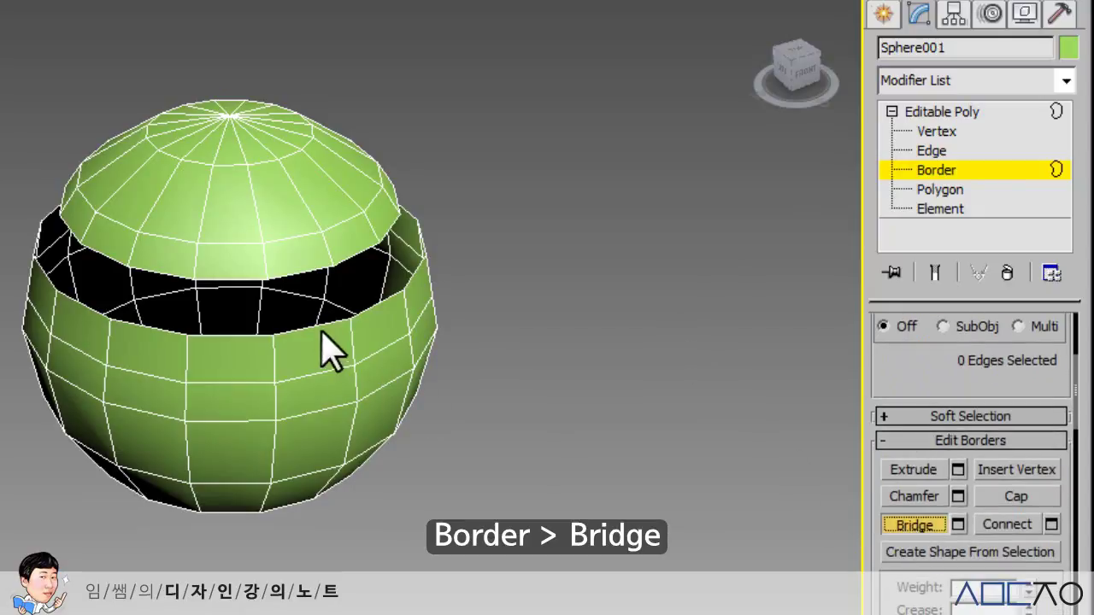
pyautogui.click(301, 275)
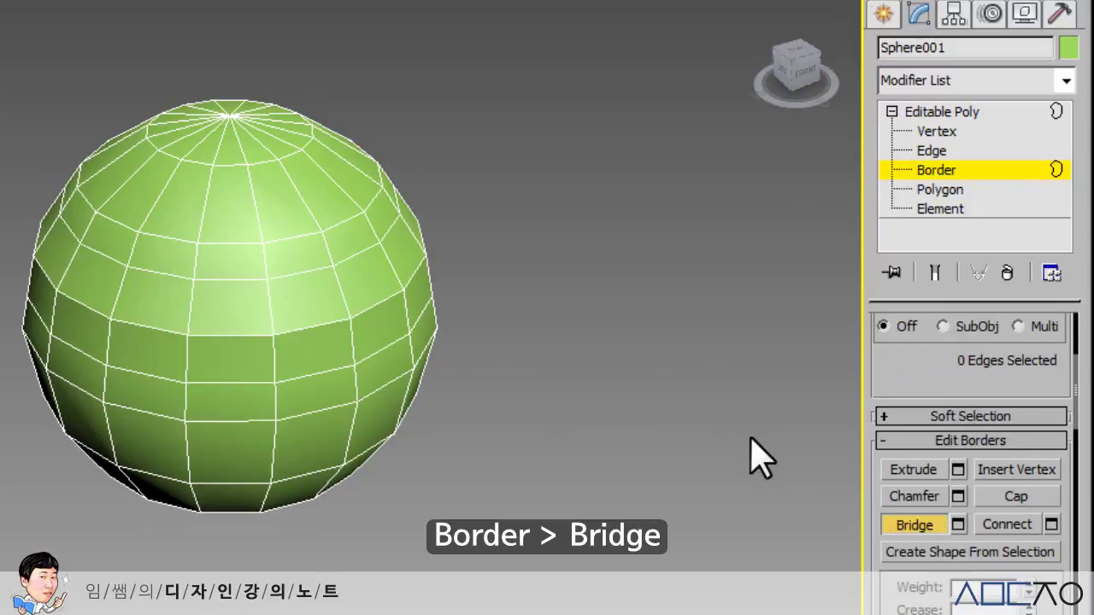
pyautogui.click(911, 525)
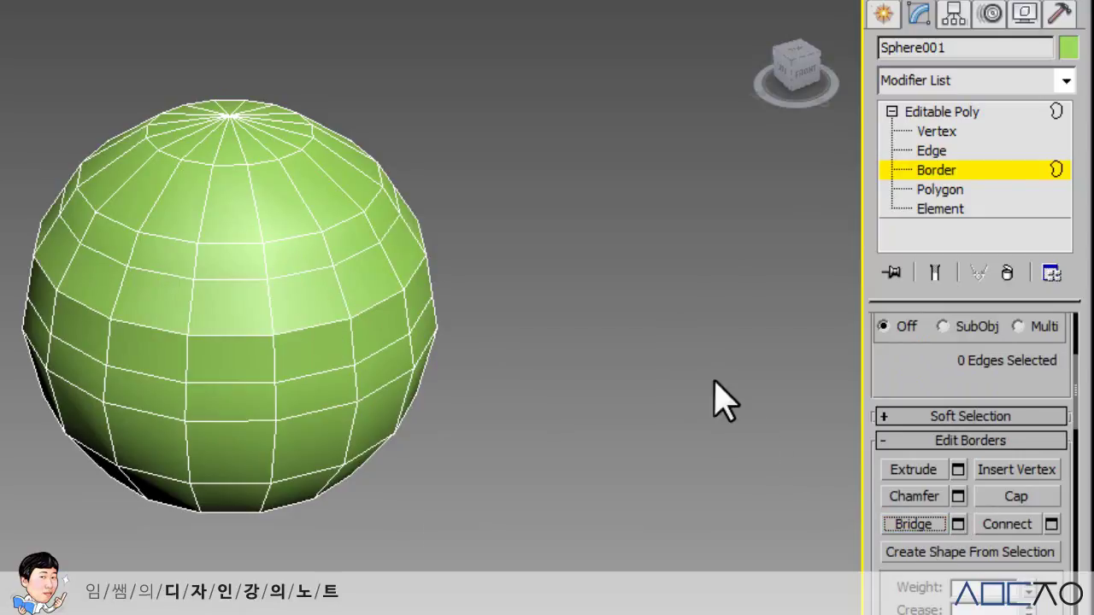
# Select a front edge on the line along the closed gap's lower rim and extend it with Loop around the sphere
pyautogui.click(931, 150)
pyautogui.click(318, 322)
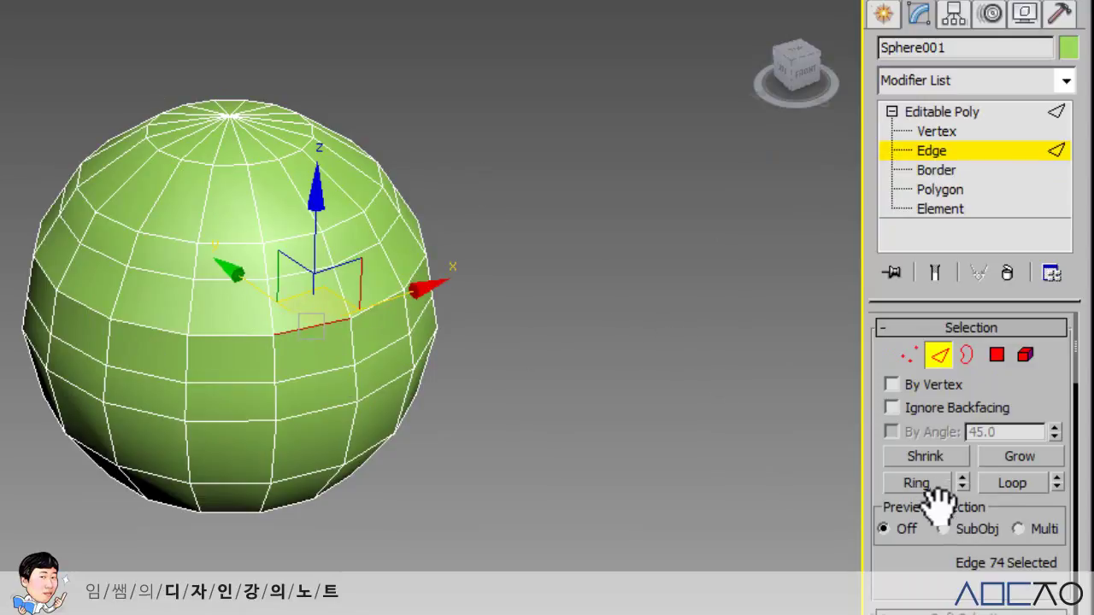
pyautogui.click(1012, 482)
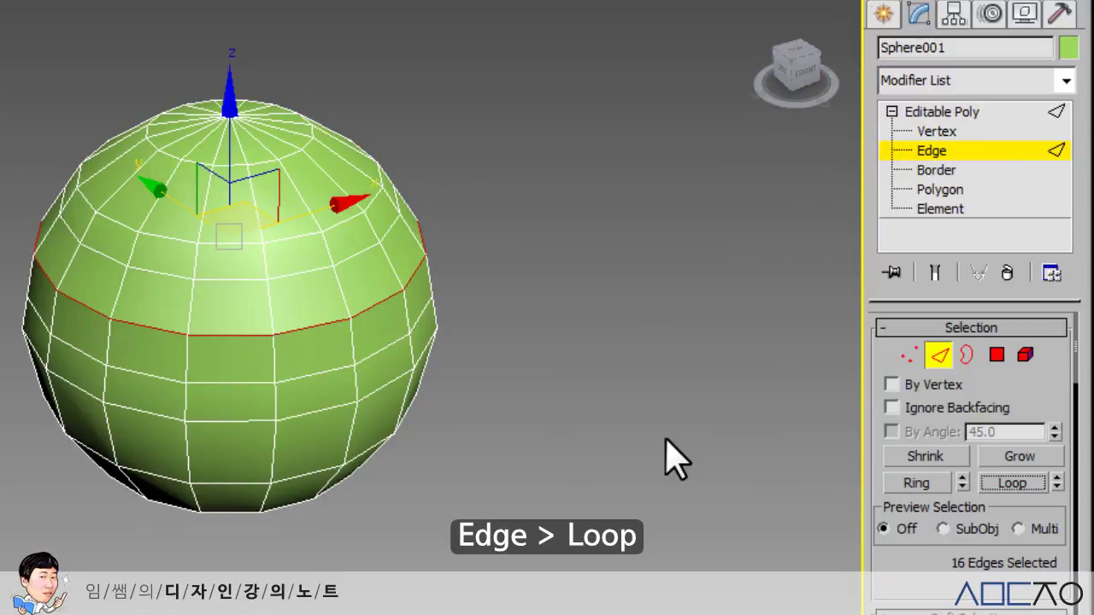
# Try a plain Remove on the looped edges, check the leftover vertices at Vertex level, and undo the removal
pyautogui.moveTo(871, 570); pyautogui.dragTo(921, 352)
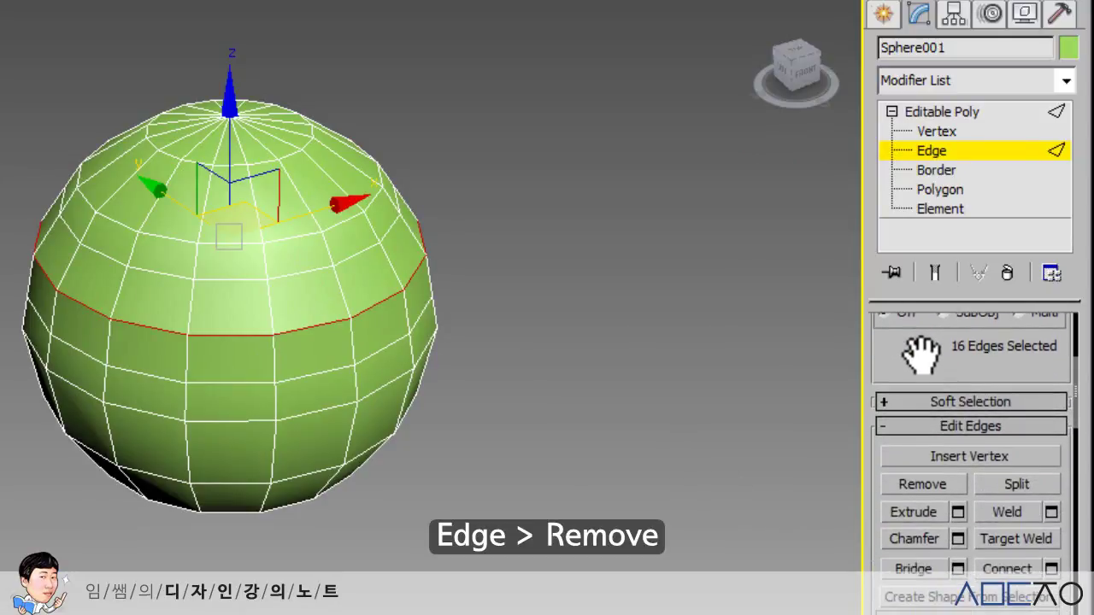
pyautogui.click(922, 485)
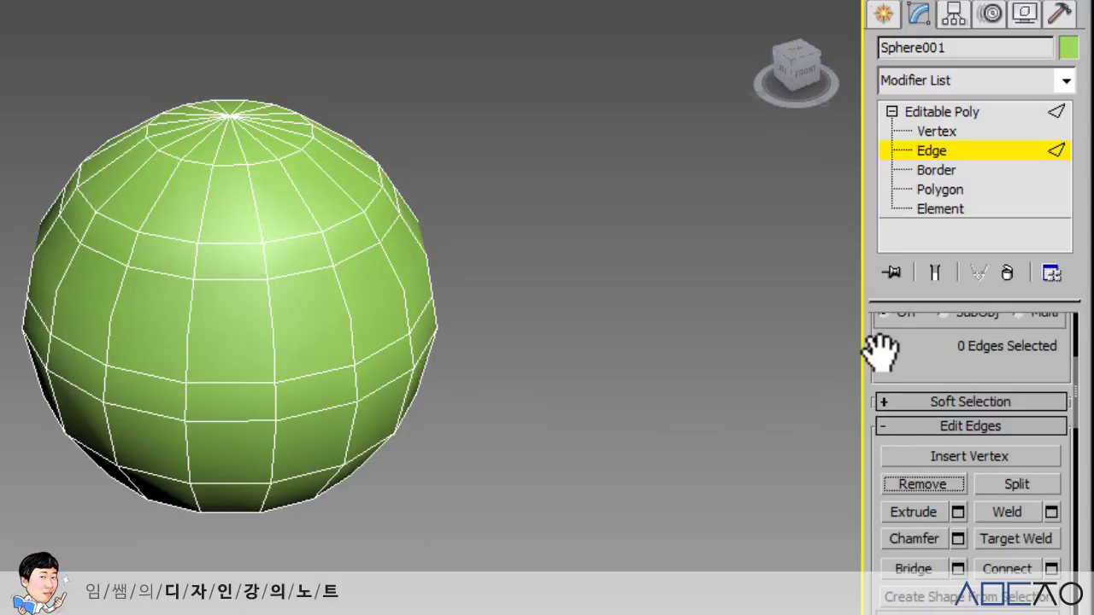
pyautogui.moveTo(898, 364); pyautogui.dragTo(898, 390)
pyautogui.click(934, 131)
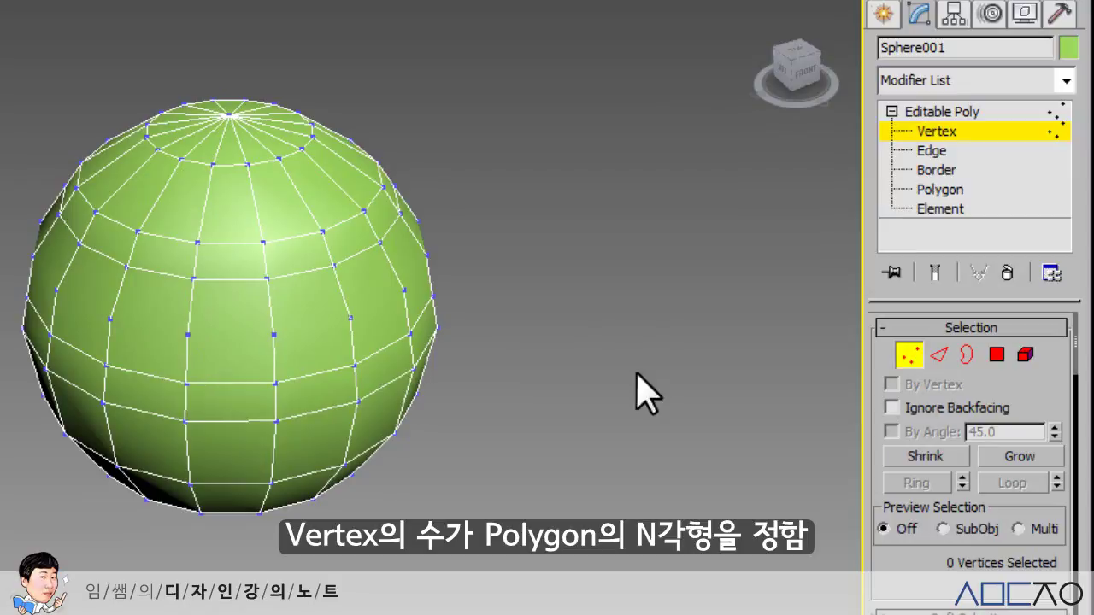
pyautogui.click(931, 151)
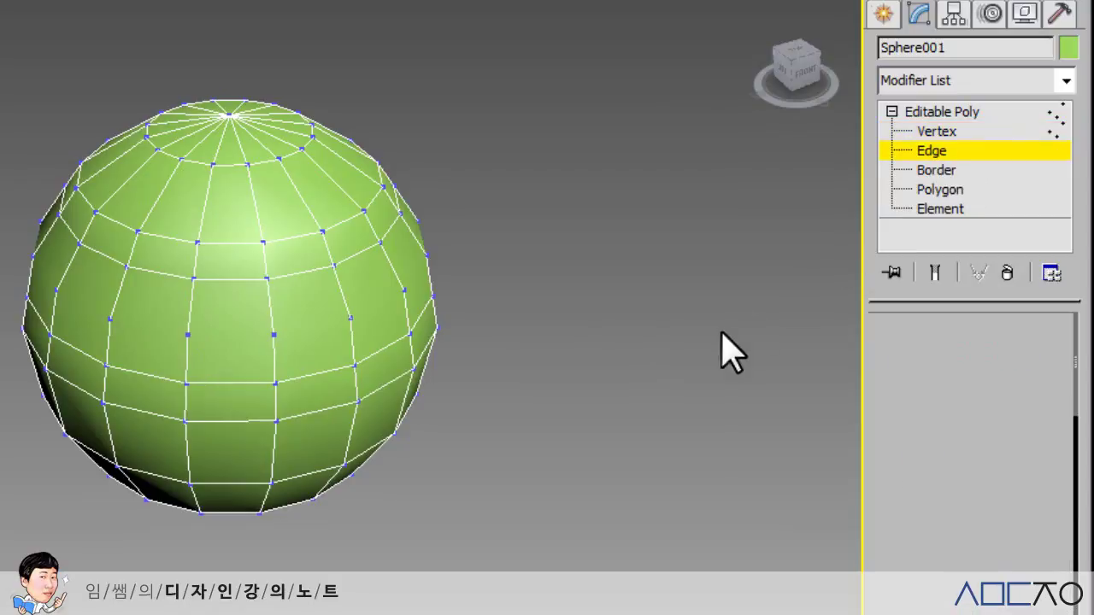
pyautogui.hotkey('ctrl', 'z')
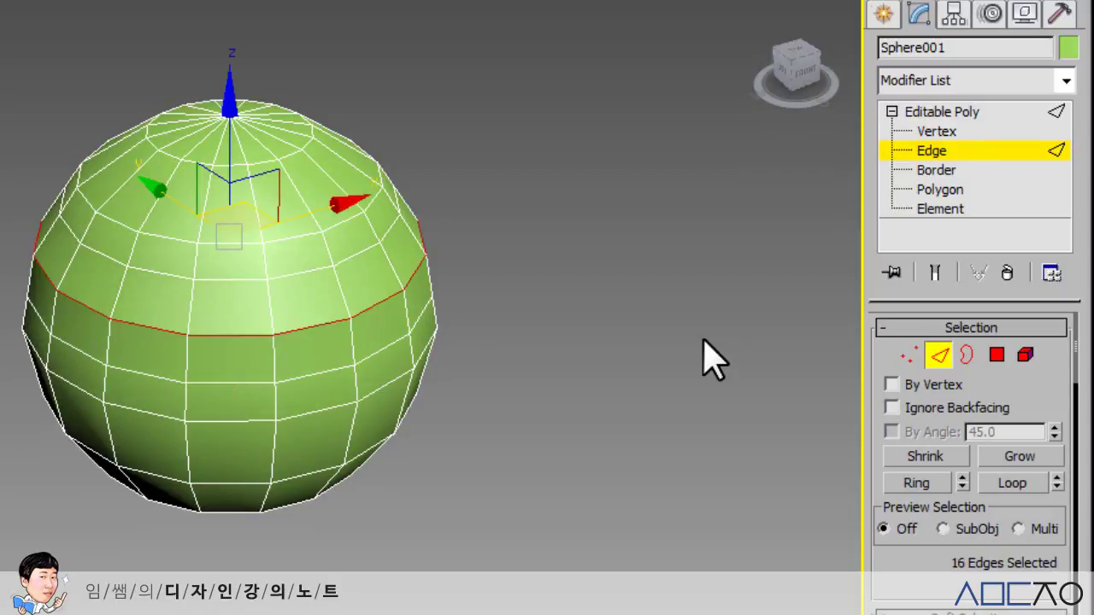
# Remove the looped edges together with their vertices and check that line at Vertex level
pyautogui.moveTo(906, 551); pyautogui.dragTo(914, 380)
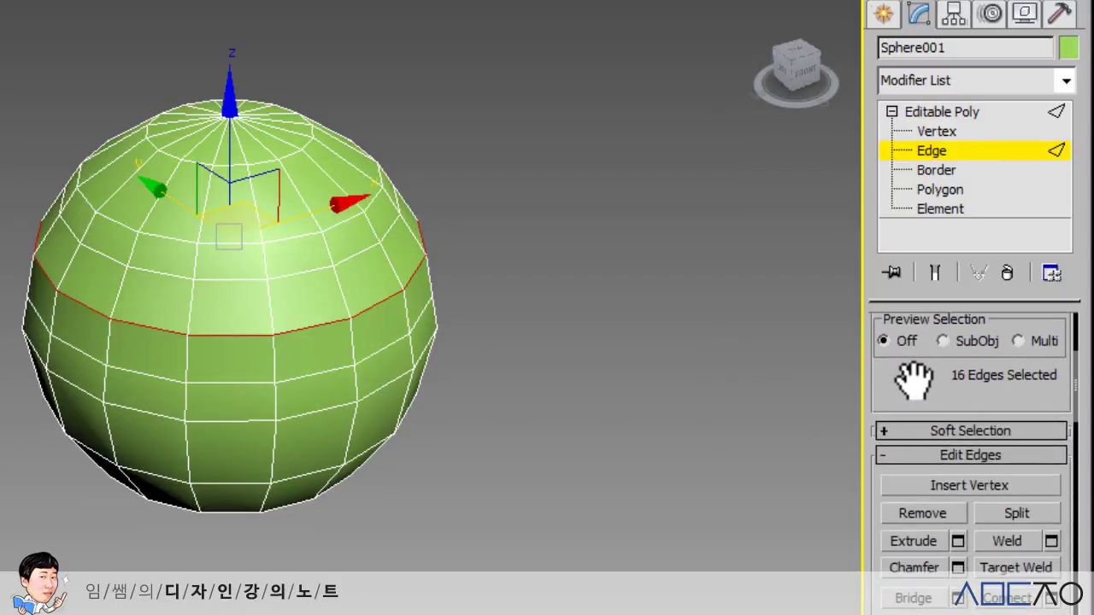
pyautogui.moveTo(913, 381); pyautogui.dragTo(909, 291)
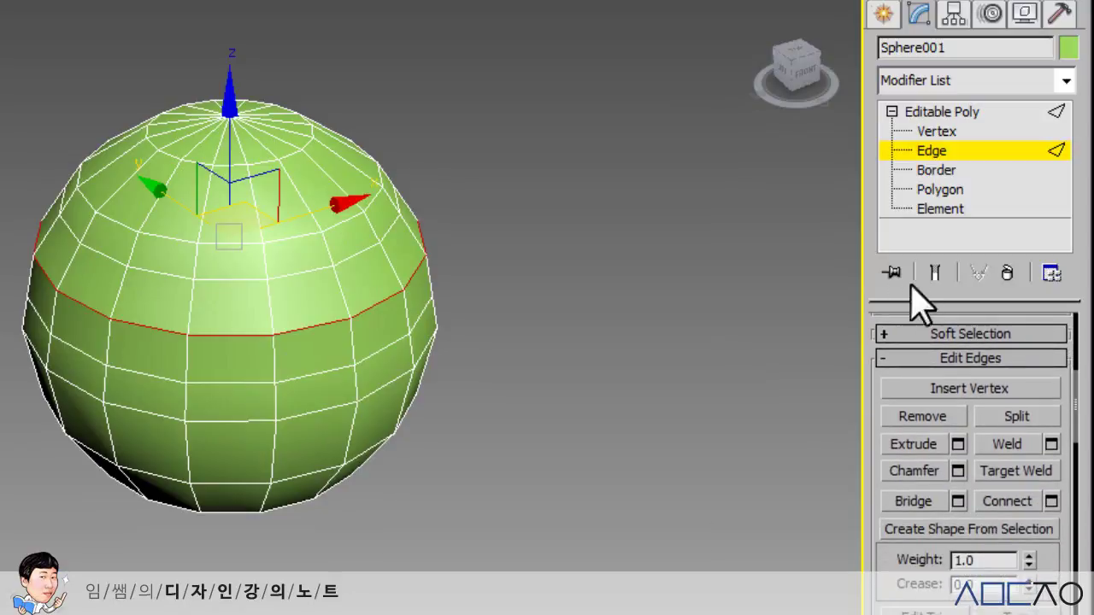
pyautogui.keyDown('ctrl'); pyautogui.click(901, 417); pyautogui.keyUp('ctrl')
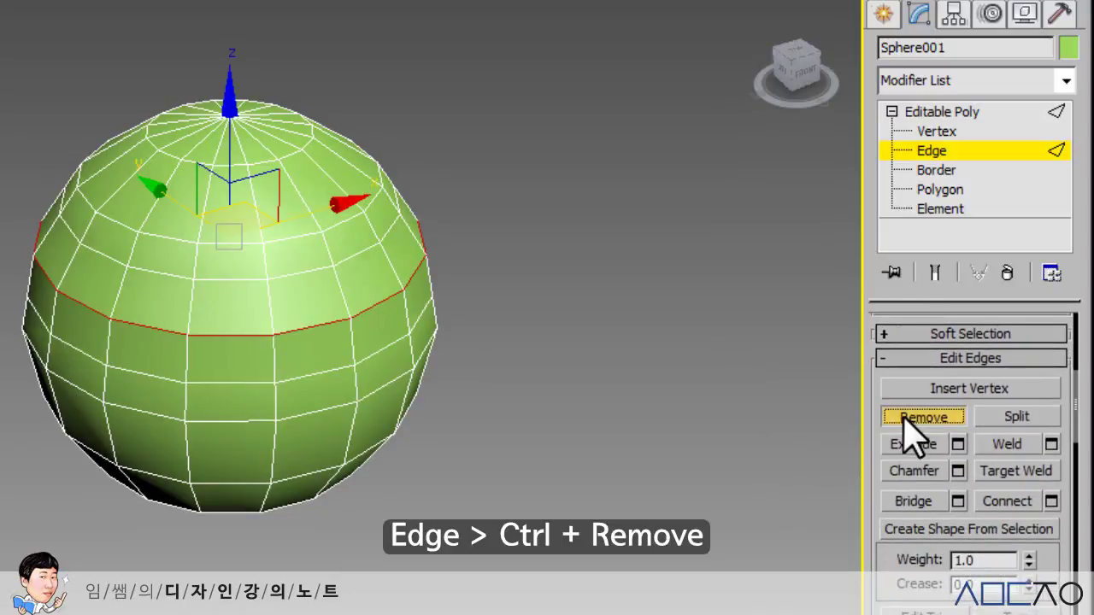
pyautogui.click(937, 132)
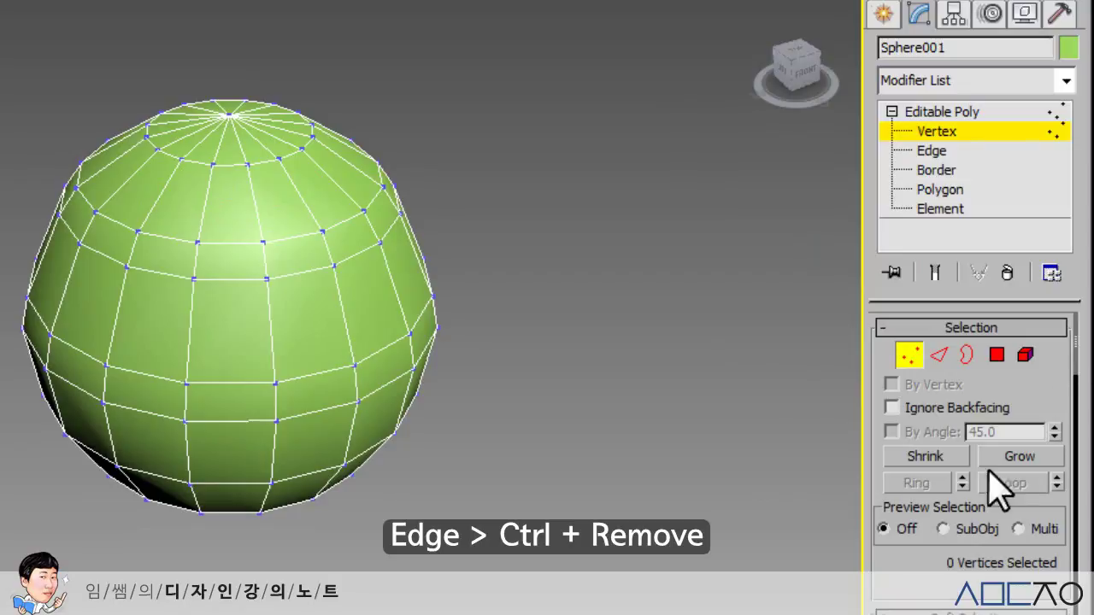
pyautogui.moveTo(928, 556); pyautogui.dragTo(928, 312)
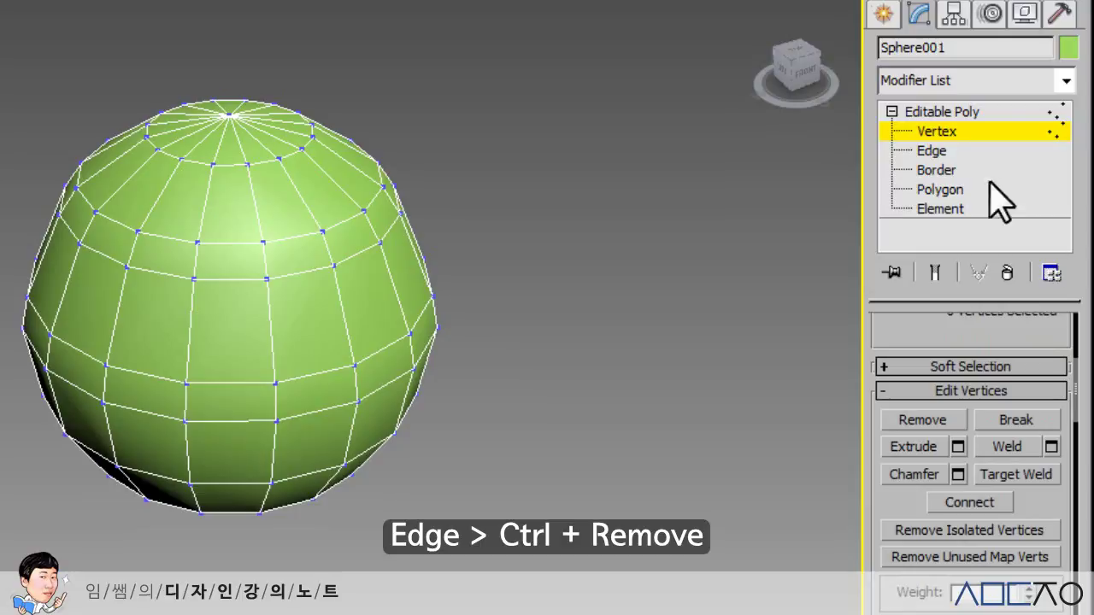
pyautogui.click(943, 133)
# At Edge level, select a front edge just below the sphere's middle and extend it with Loop around the sphere
pyautogui.click(931, 152)
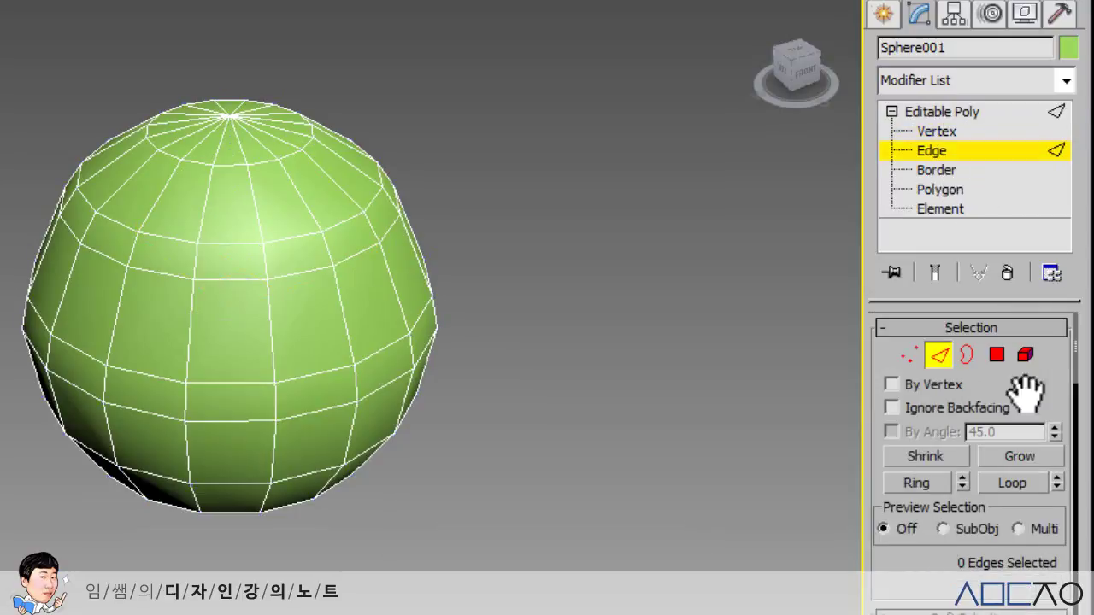
pyautogui.scroll(-5, 1025, 359)
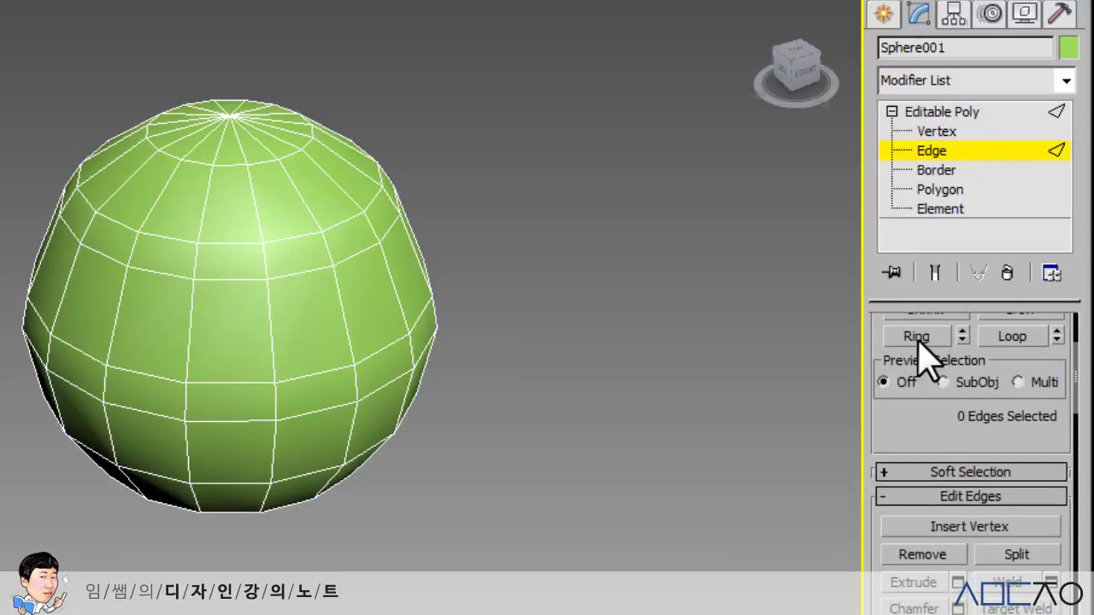
pyautogui.scroll(-2, 908, 376)
pyautogui.scroll(-2, 908, 363)
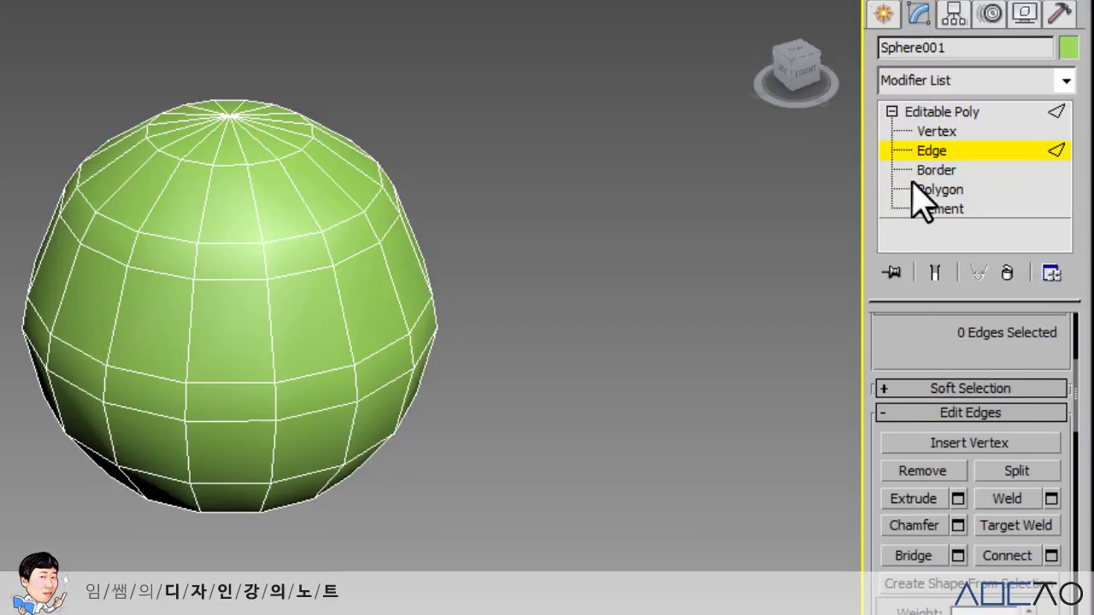
pyautogui.click(293, 379)
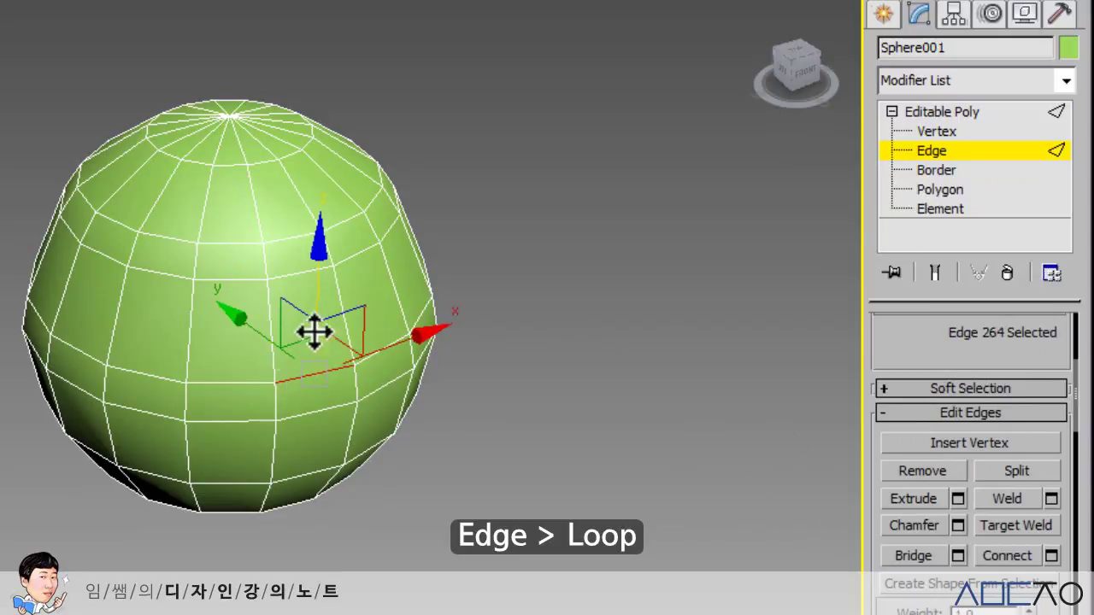
pyautogui.scroll(4, 891, 420)
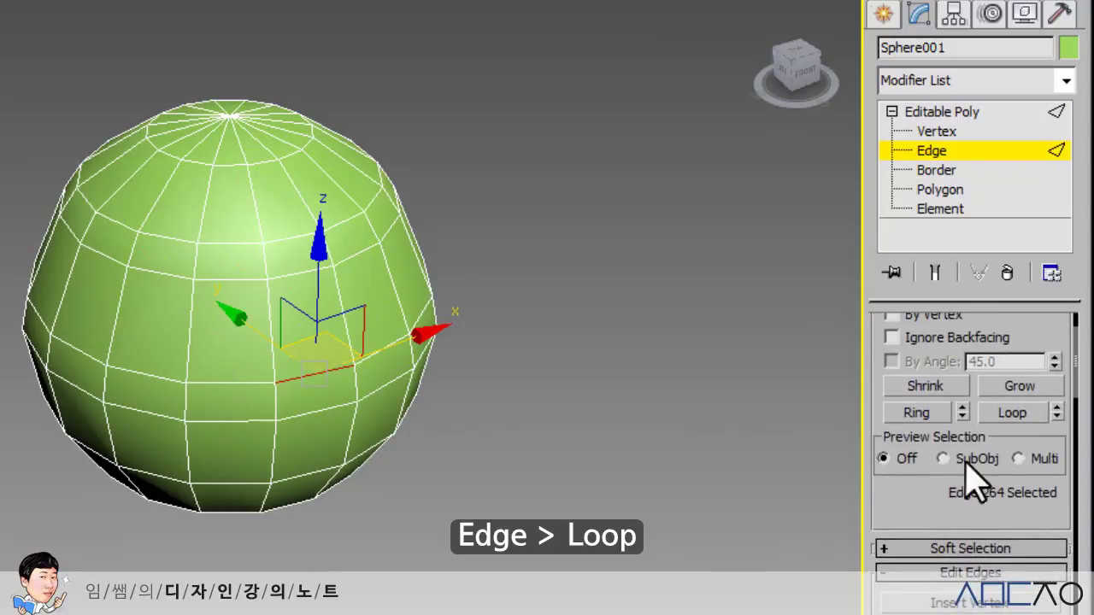
pyautogui.click(1012, 413)
pyautogui.moveTo(891, 488); pyautogui.dragTo(916, 258)
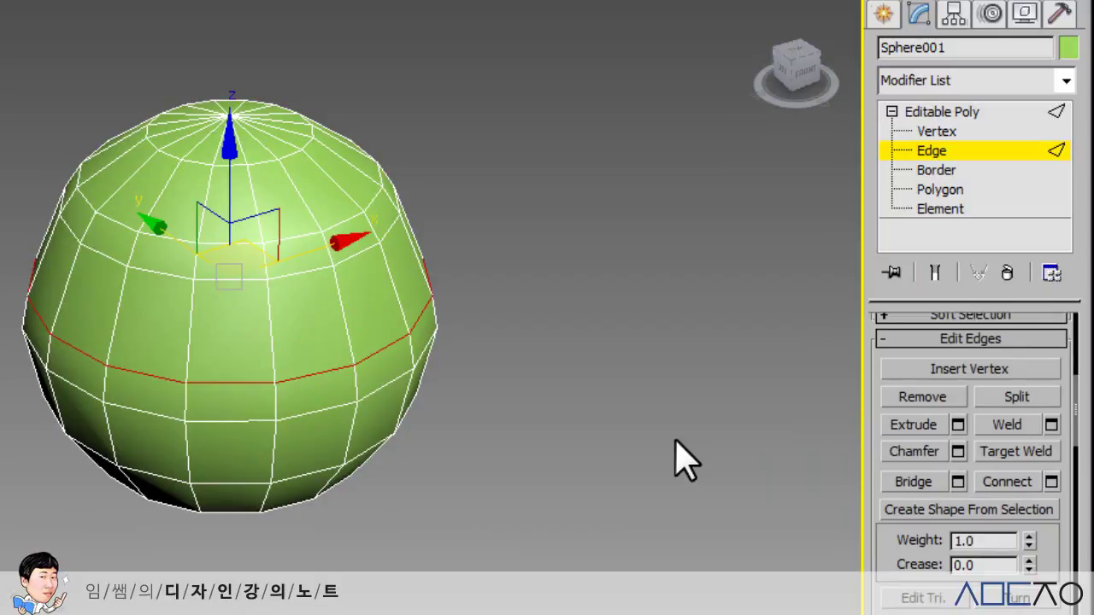
# Chamfer the looped edges with an edge chamfer amount of 3.544
pyautogui.click(958, 451)
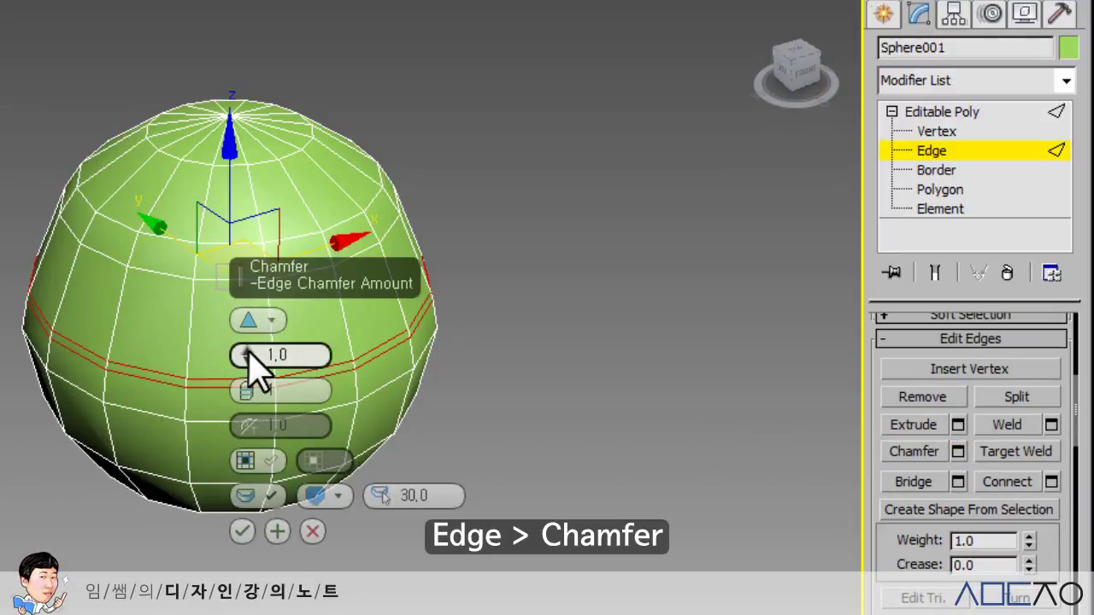
pyautogui.moveTo(248, 342); pyautogui.dragTo(249, 331)
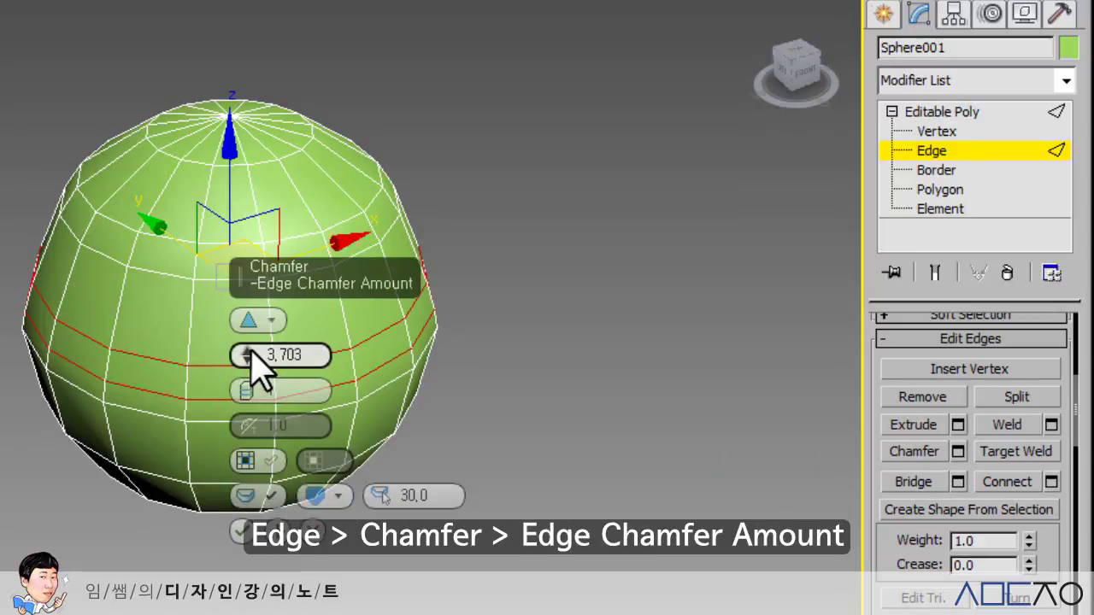
pyautogui.moveTo(250, 356); pyautogui.dragTo(245, 347)
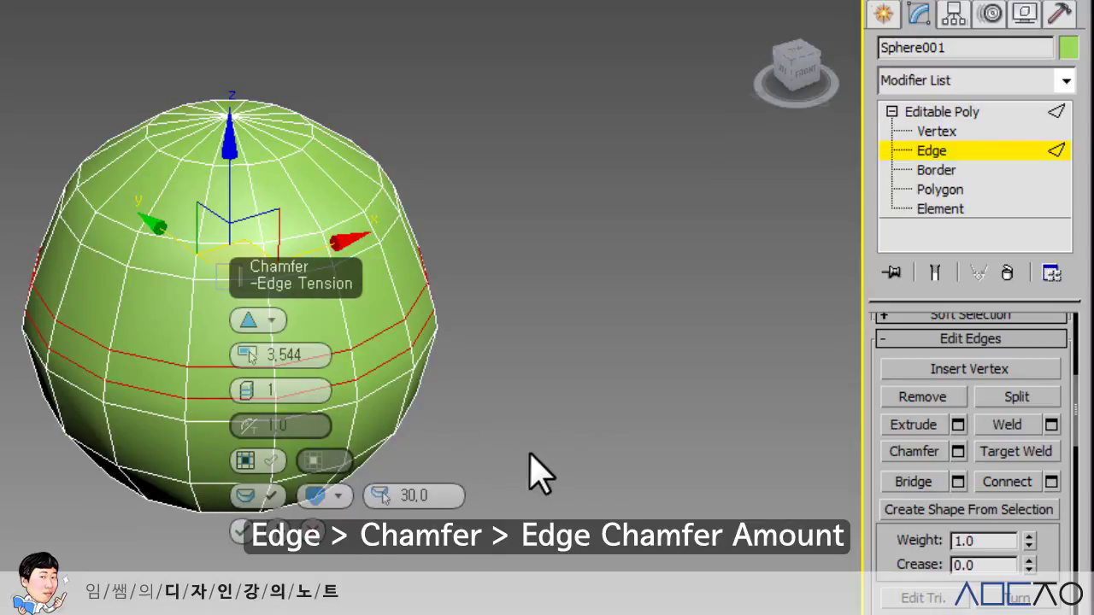
pyautogui.click(272, 531)
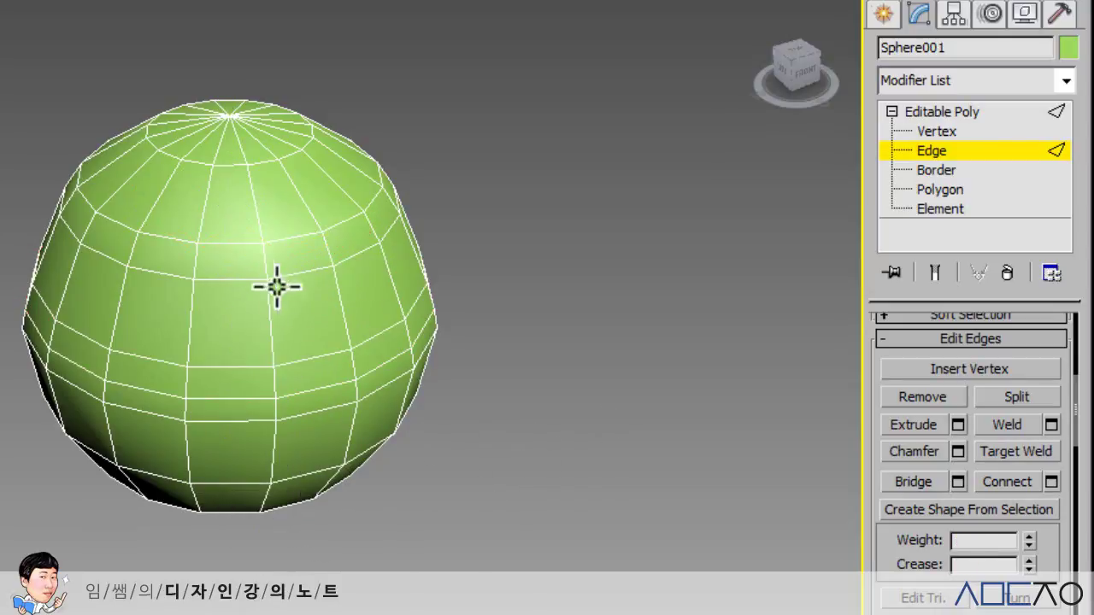
# Select a front edge on the horizontal line above the new chamfer and extend it with Loop around the sphere
pyautogui.click(230, 280)
pyautogui.moveTo(893, 342); pyautogui.dragTo(898, 500)
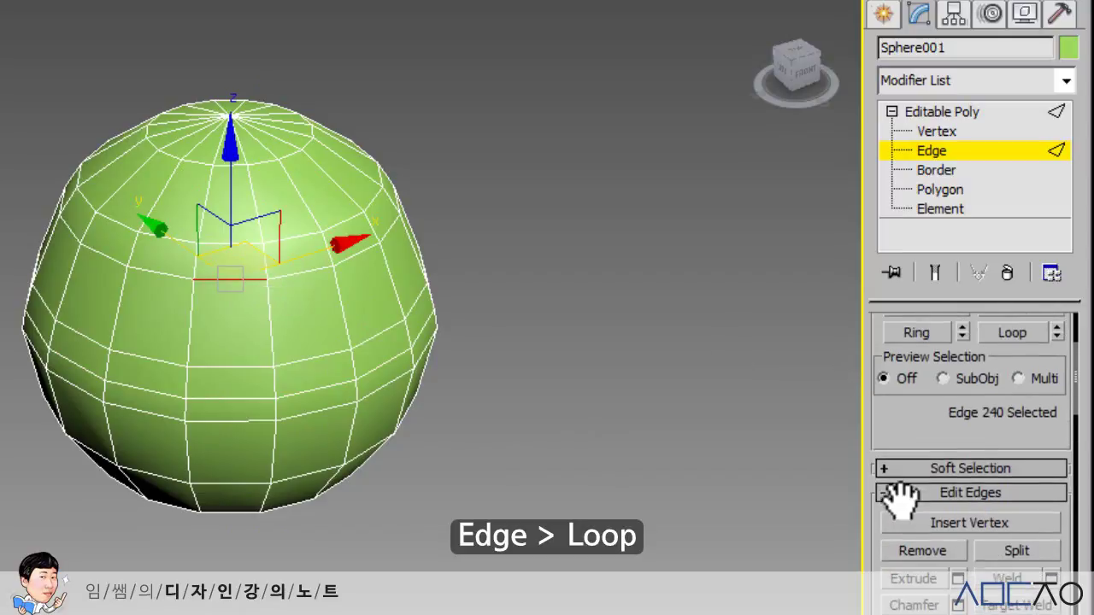
pyautogui.scroll(2, 940, 410)
pyautogui.click(1011, 405)
pyautogui.scroll(-4, 928, 349)
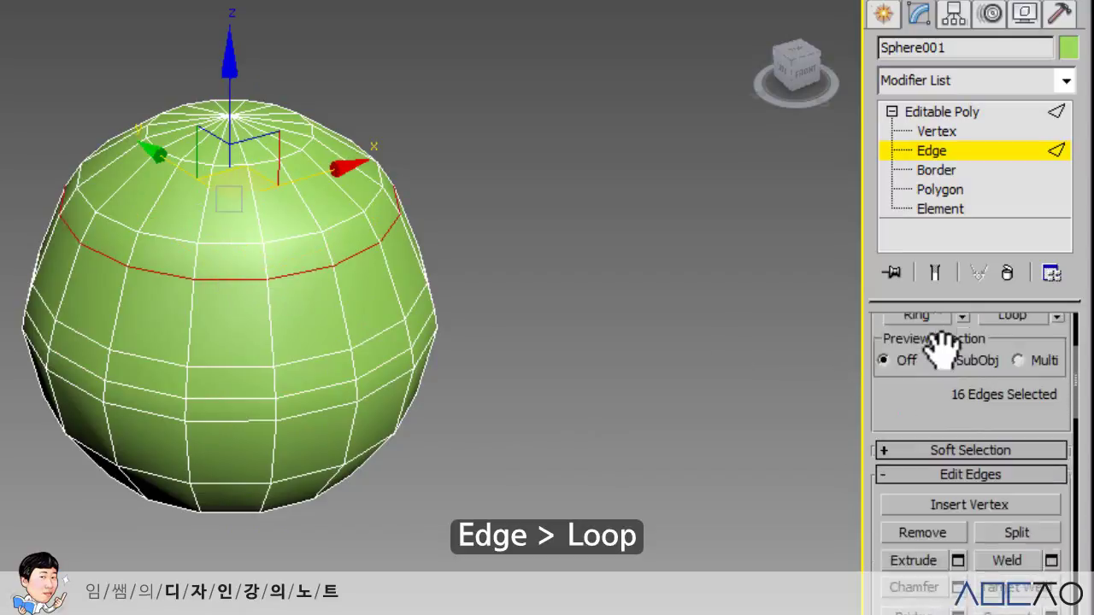
# Chamfer the upper loop by 3.703, trying 2 and 3 connect edge segments before applying it with 1 segment
pyautogui.click(958, 514)
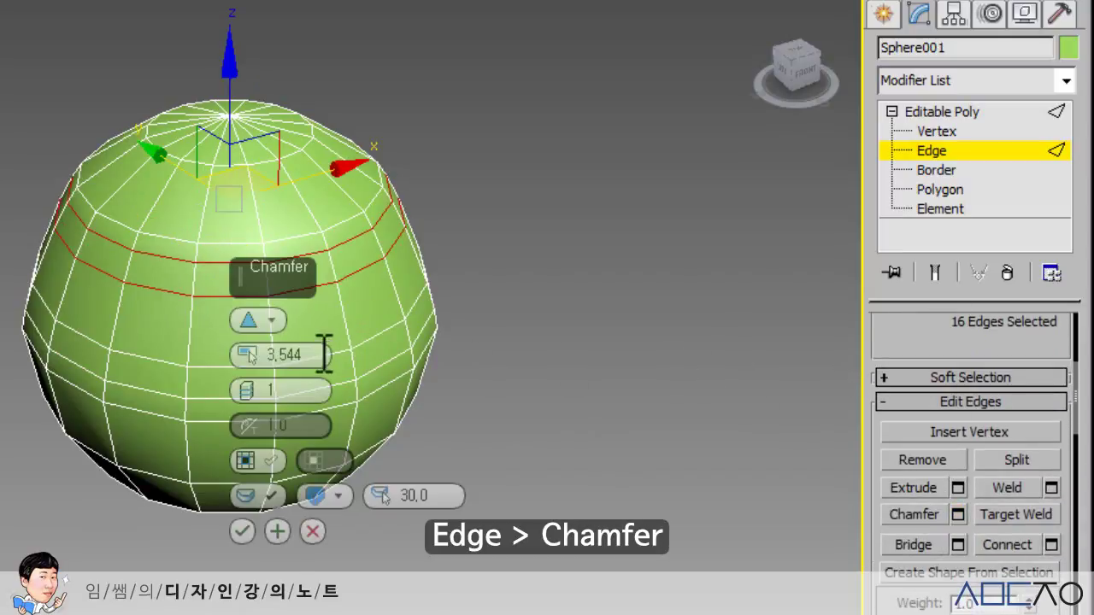
pyautogui.moveTo(249, 355); pyautogui.dragTo(250, 390)
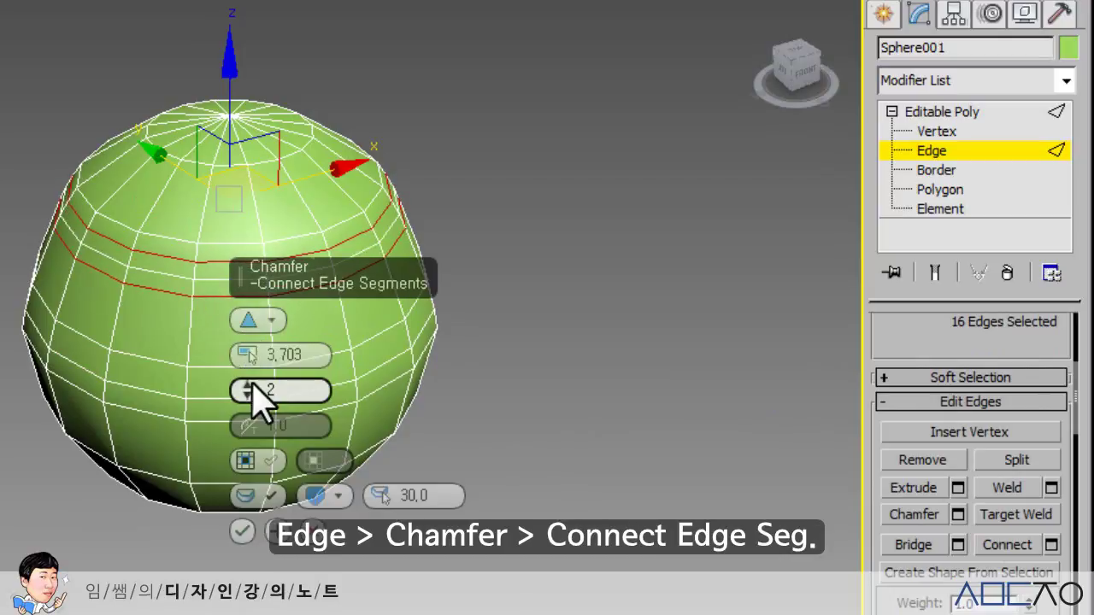
pyautogui.click(252, 382)
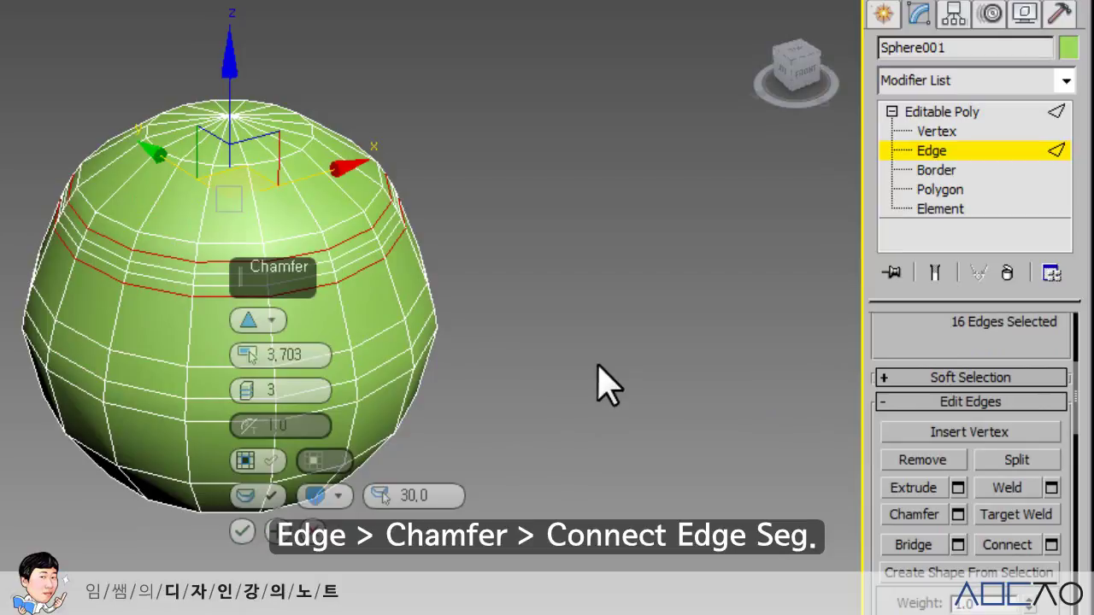
pyautogui.click(247, 395)
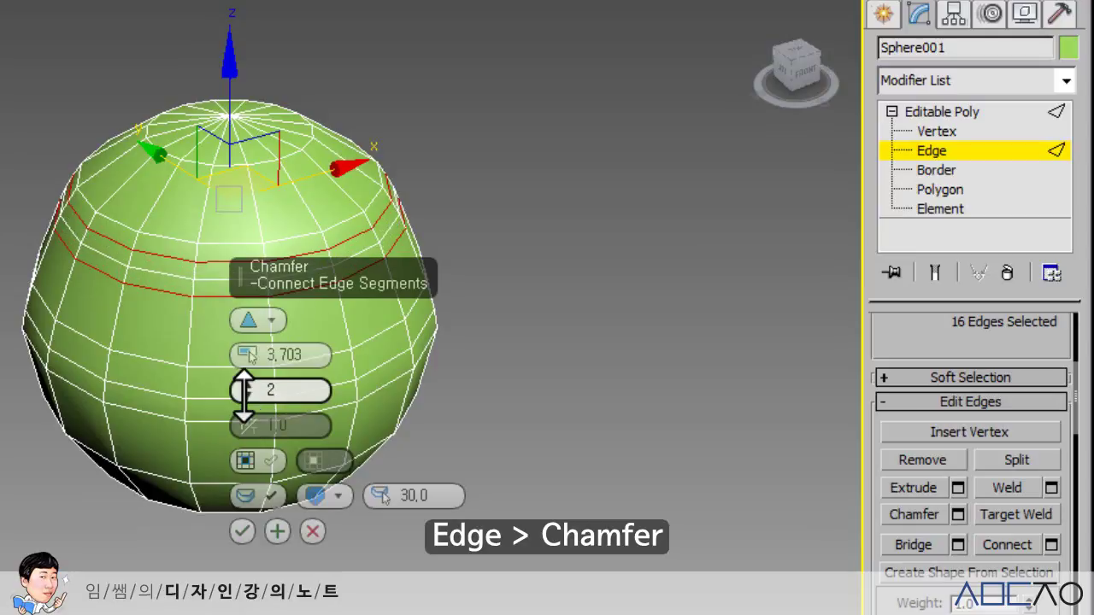
pyautogui.click(247, 395)
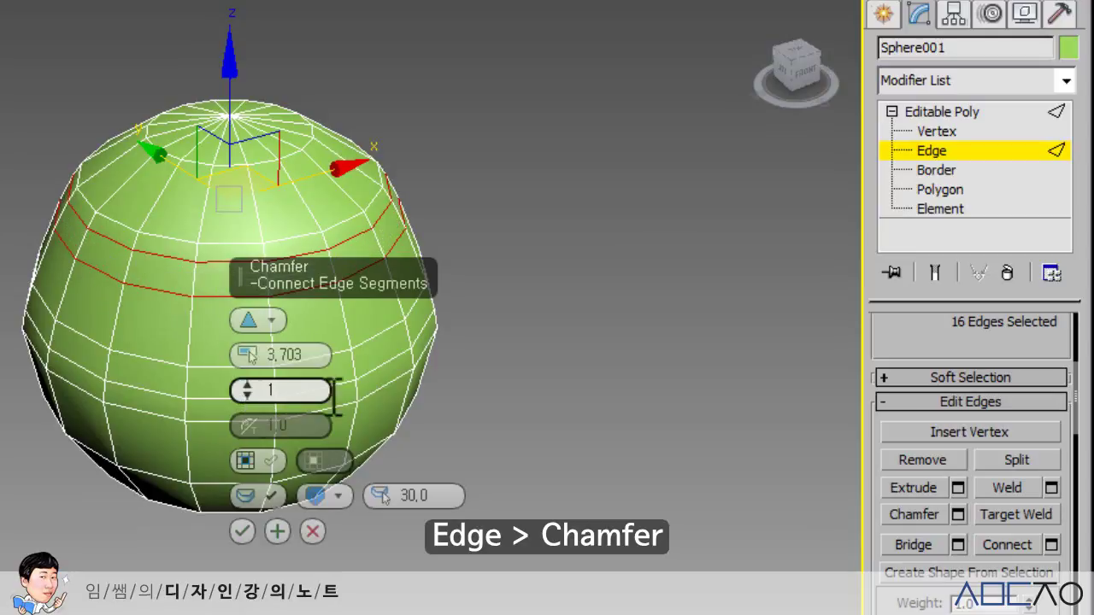
pyautogui.click(243, 532)
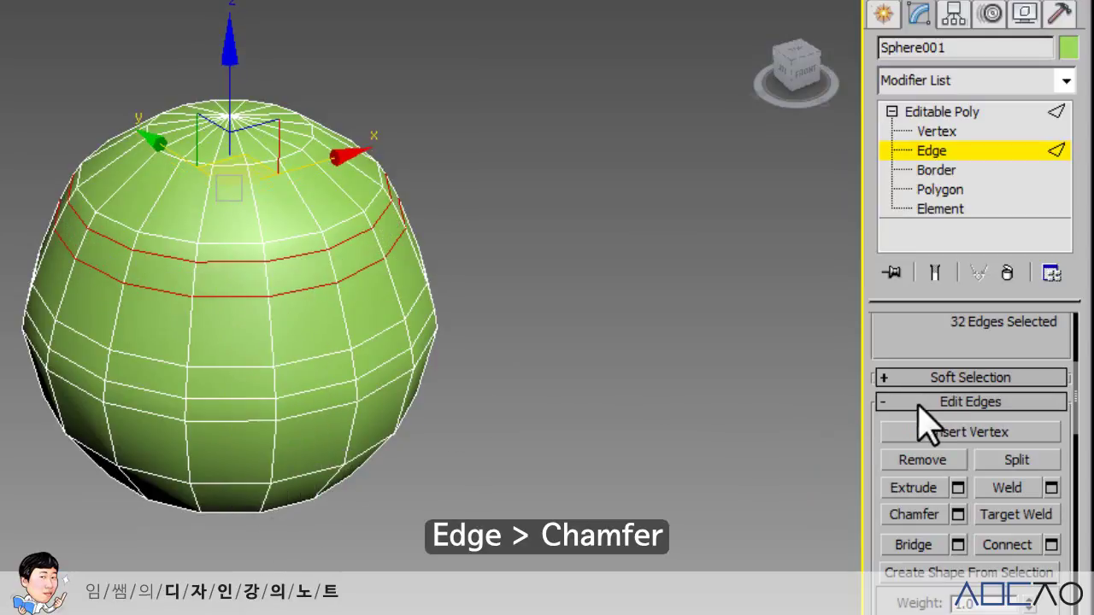
# Chamfer the two resulting upper edge loops again with an amount of 1.954 and clear the edge selection
pyautogui.click(958, 514)
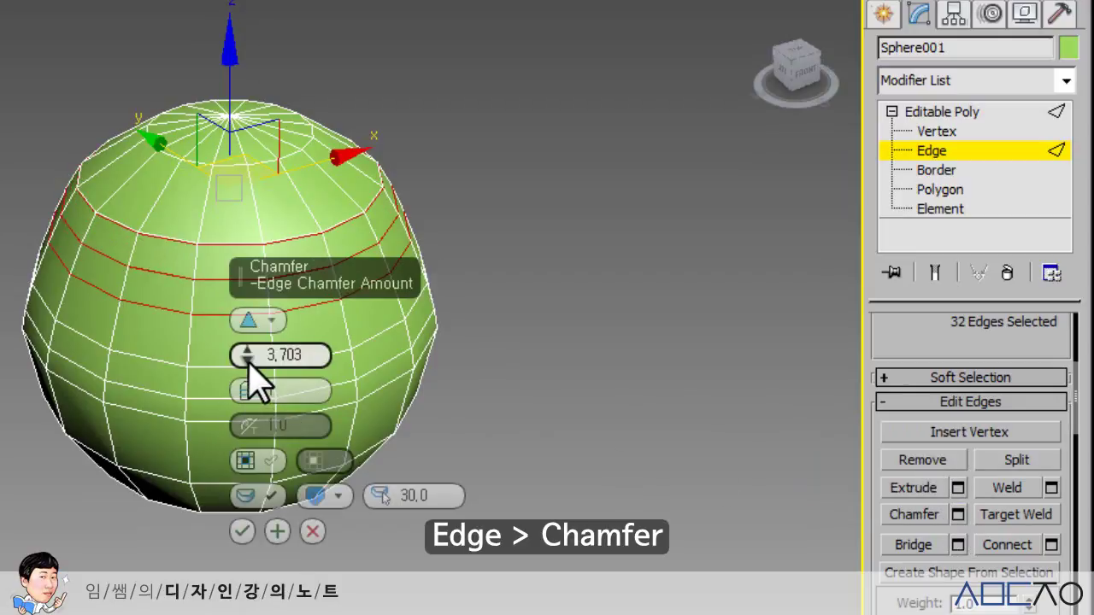
pyautogui.moveTo(248, 354); pyautogui.dragTo(247, 371)
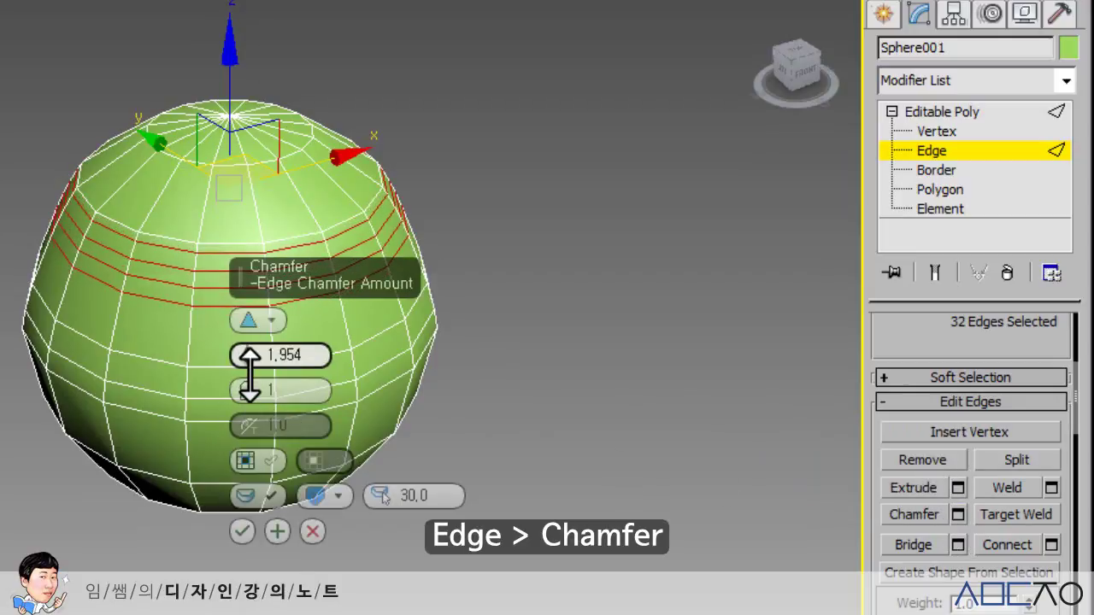
pyautogui.click(247, 519)
pyautogui.click(598, 357)
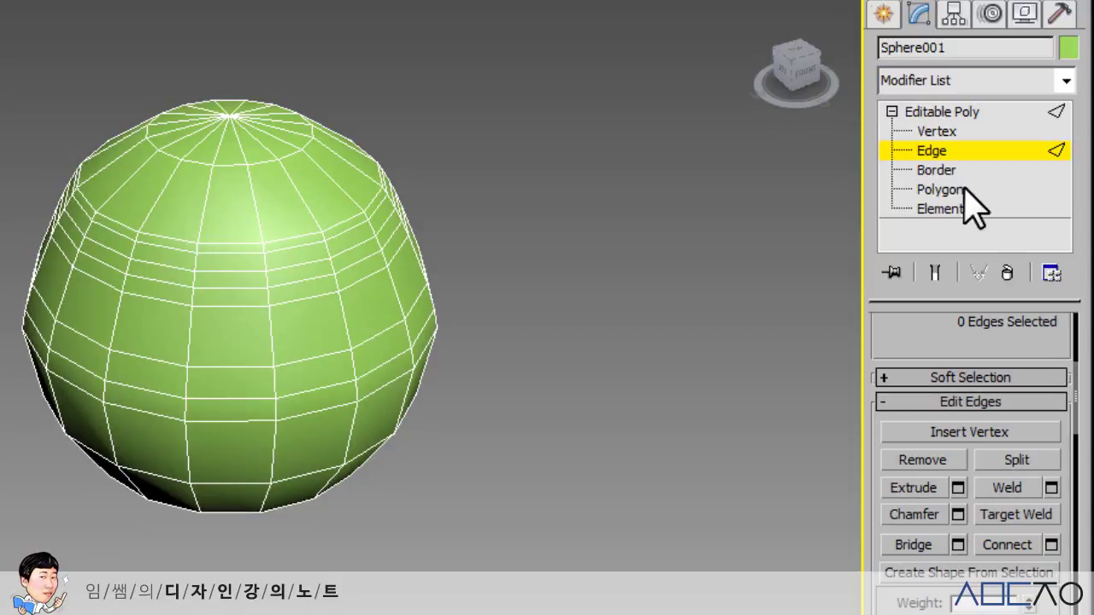
# Review the Edit Borders tools at Border level, and switch to Polygon level with no polygons selected
pyautogui.click(940, 170)
pyautogui.scroll(-4, 1026, 342)
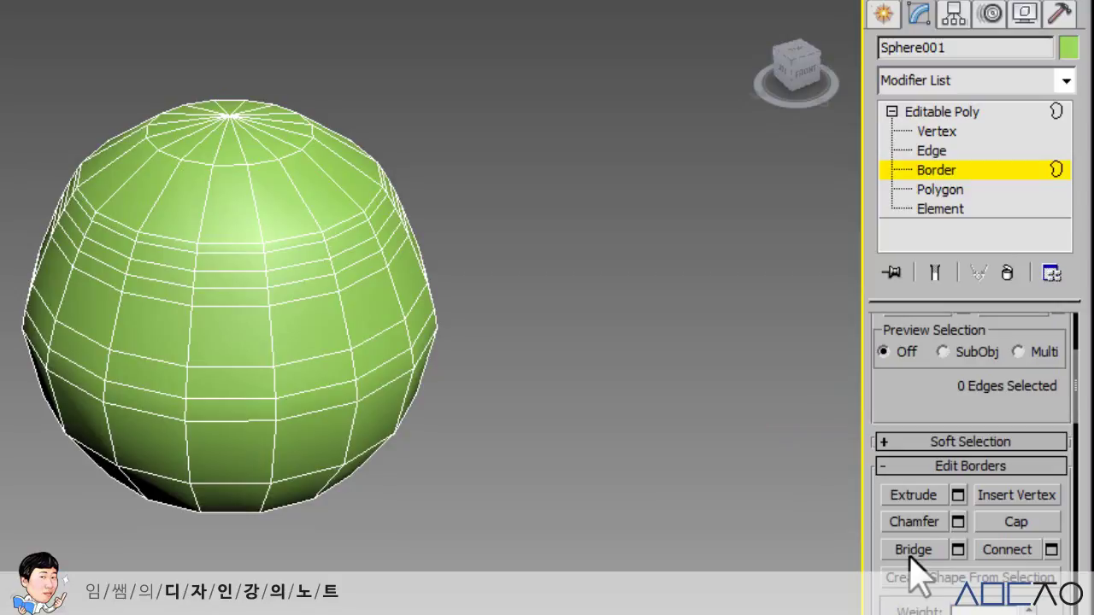
pyautogui.click(933, 190)
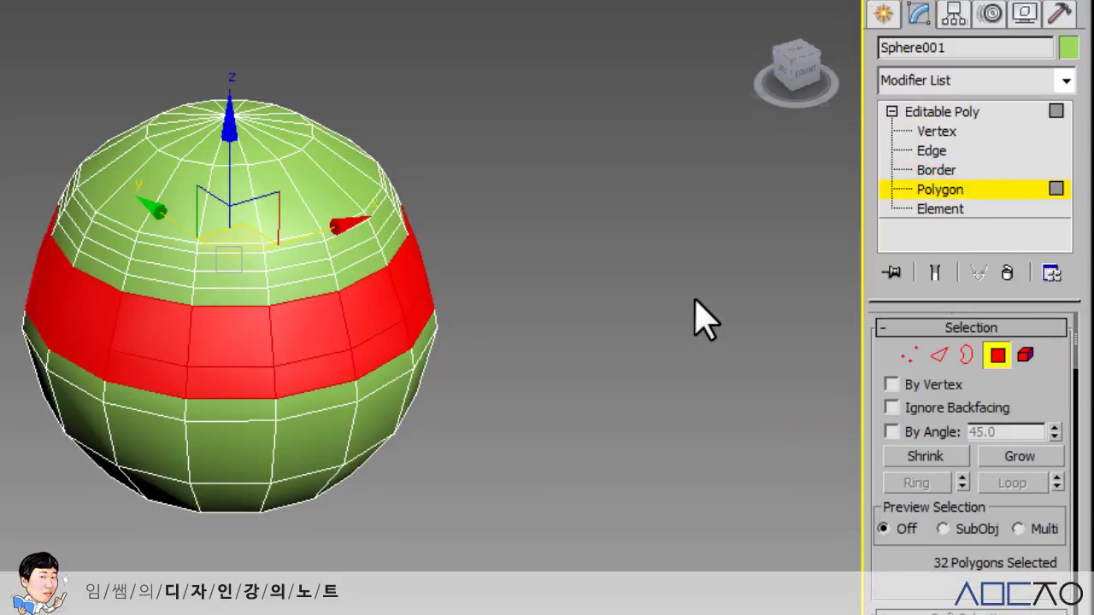
pyautogui.click(612, 333)
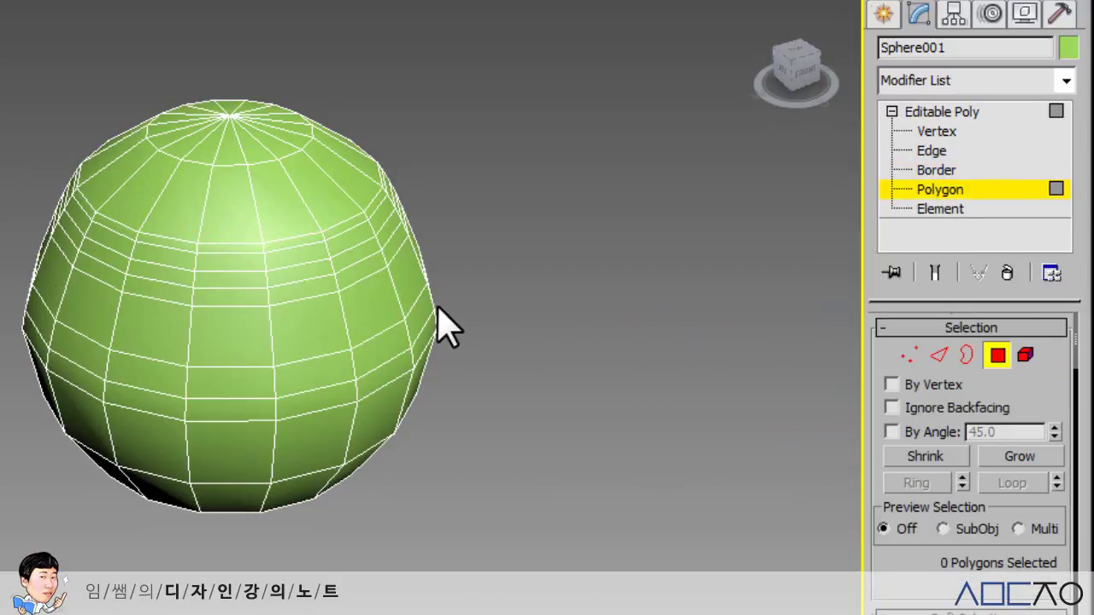
# Select a vertical strip of six adjoining polygons running down the sphere's upper side across the chamfered bands
pyautogui.click(289, 200)
pyautogui.keyDown('alt'); pyautogui.moveTo(383, 261); pyautogui.dragTo(468, 265, button='middle'); pyautogui.keyUp('alt')
pyautogui.scroll(4, 457, 258)
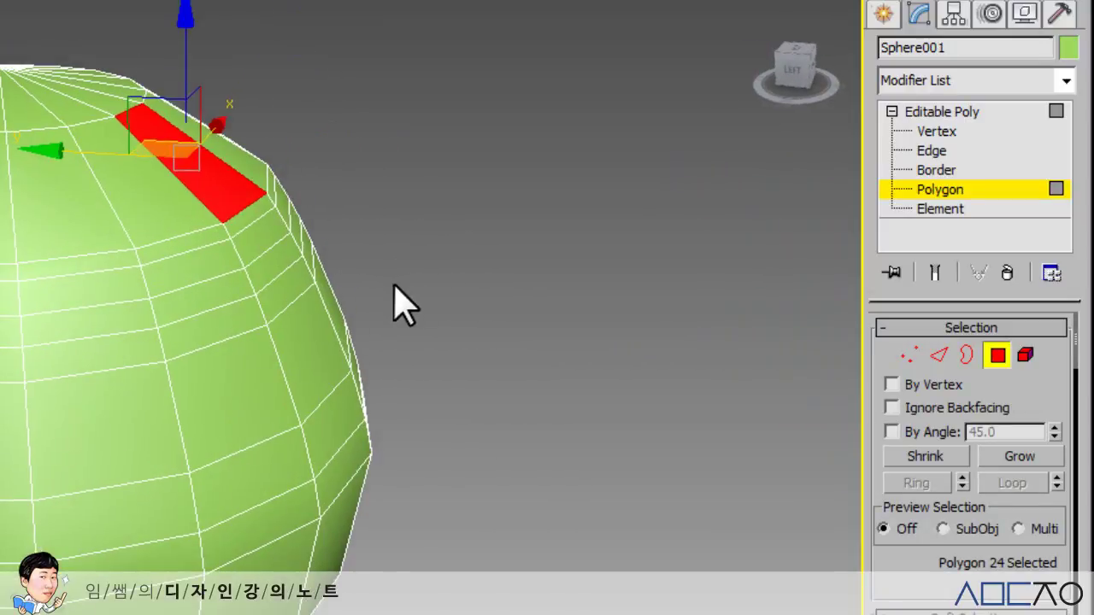
pyautogui.keyDown('ctrl'); pyautogui.click(247, 217); pyautogui.keyUp('ctrl')
pyautogui.keyDown('ctrl'); pyautogui.click(268, 245); pyautogui.keyUp('ctrl')
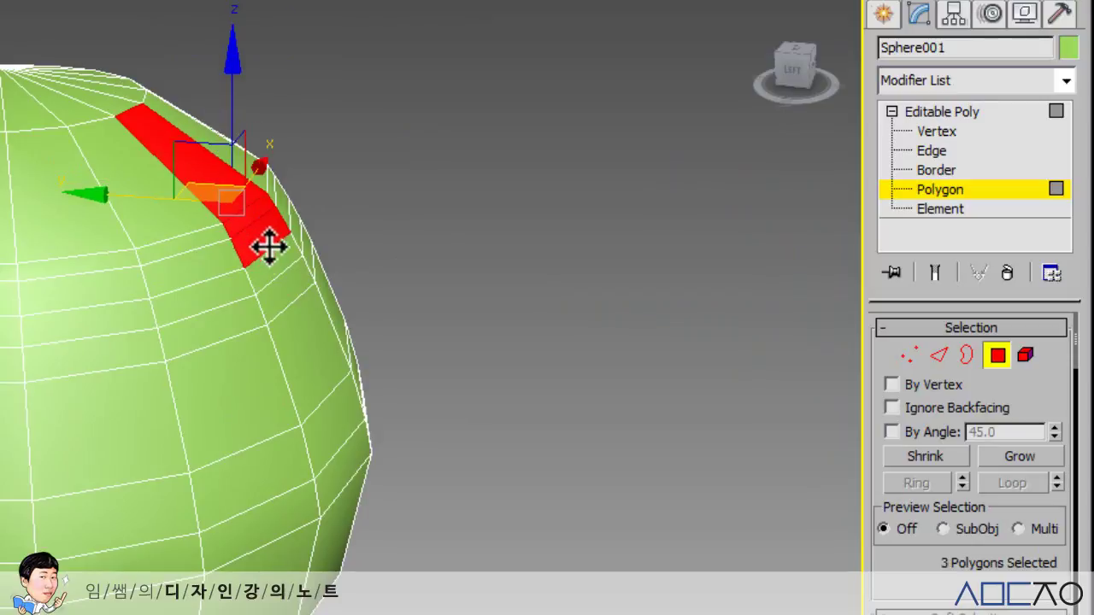
pyautogui.keyDown('ctrl'); pyautogui.click(282, 277); pyautogui.keyUp('ctrl')
pyautogui.keyDown('ctrl'); pyautogui.click(301, 318); pyautogui.keyUp('ctrl')
pyautogui.keyDown('ctrl'); pyautogui.click(316, 369); pyautogui.keyUp('ctrl')
pyautogui.keyDown('alt'); pyautogui.moveTo(440, 342); pyautogui.dragTo(444, 299, button='middle'); pyautogui.keyUp('alt')
# Extrude the strip of six polygons as a group with a height of 13.975
pyautogui.moveTo(908, 569); pyautogui.dragTo(923, 333)
pyautogui.click(957, 467)
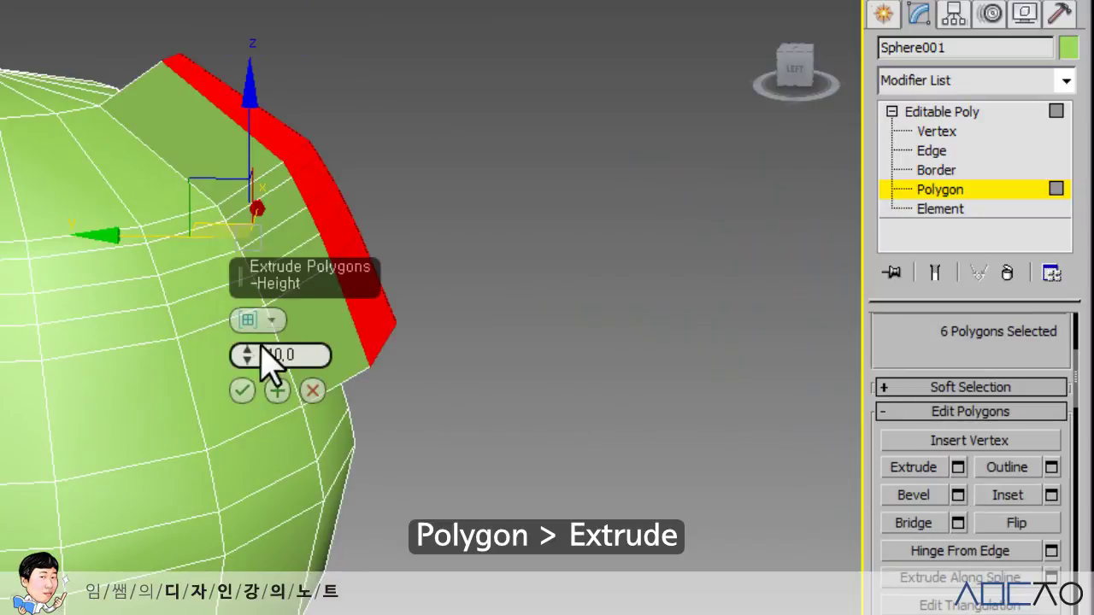
pyautogui.moveTo(247, 353); pyautogui.dragTo(250, 323)
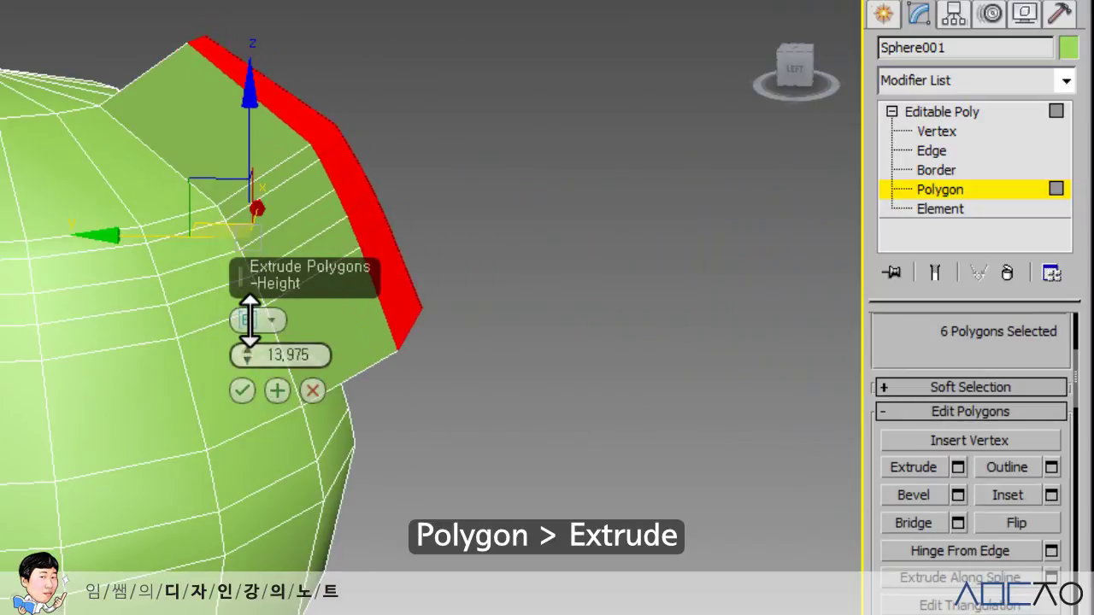
# Change the extrusion type to Local Normal and set the height to 16.837
pyautogui.click(272, 320)
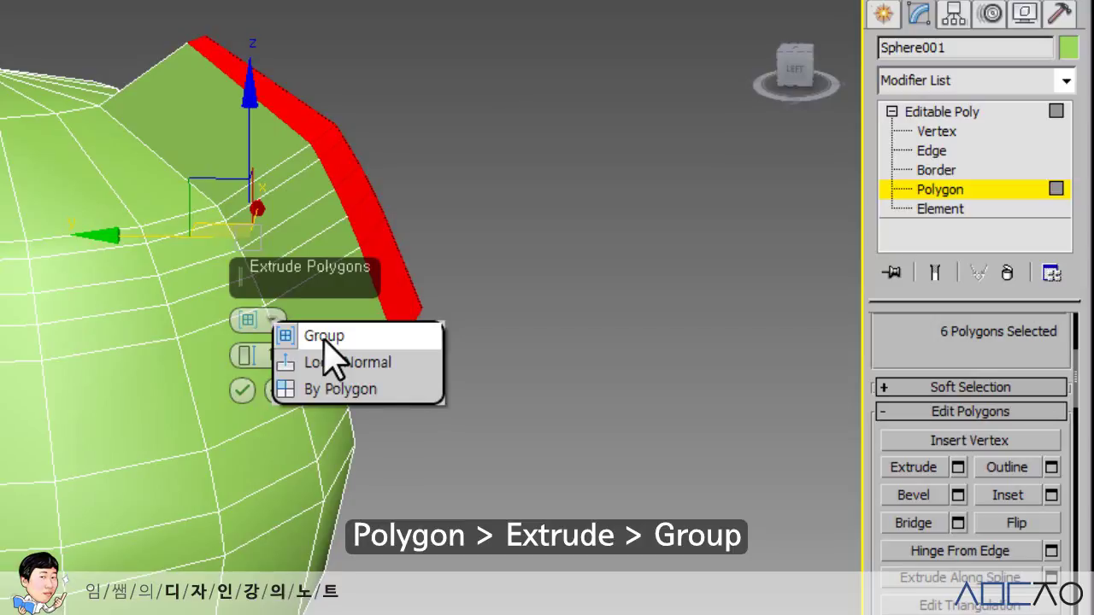
pyautogui.click(415, 366)
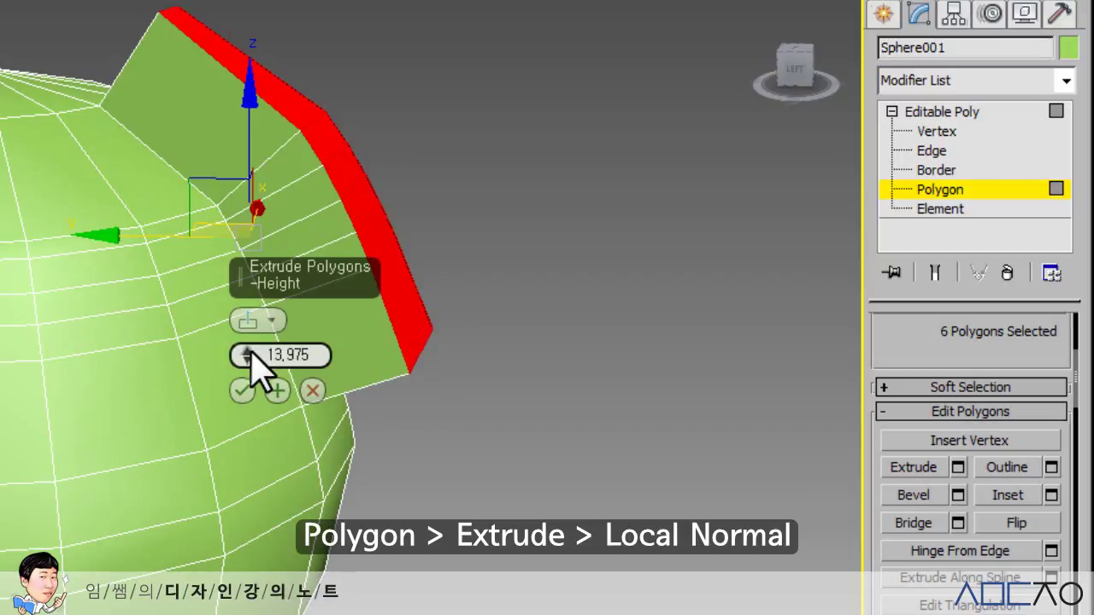
pyautogui.moveTo(245, 354); pyautogui.dragTo(245, 325)
# Compare the Group, Local Normal and By Polygon extrusion types on the strip, ending on Local Normal
pyautogui.click(272, 323)
pyautogui.click(301, 326)
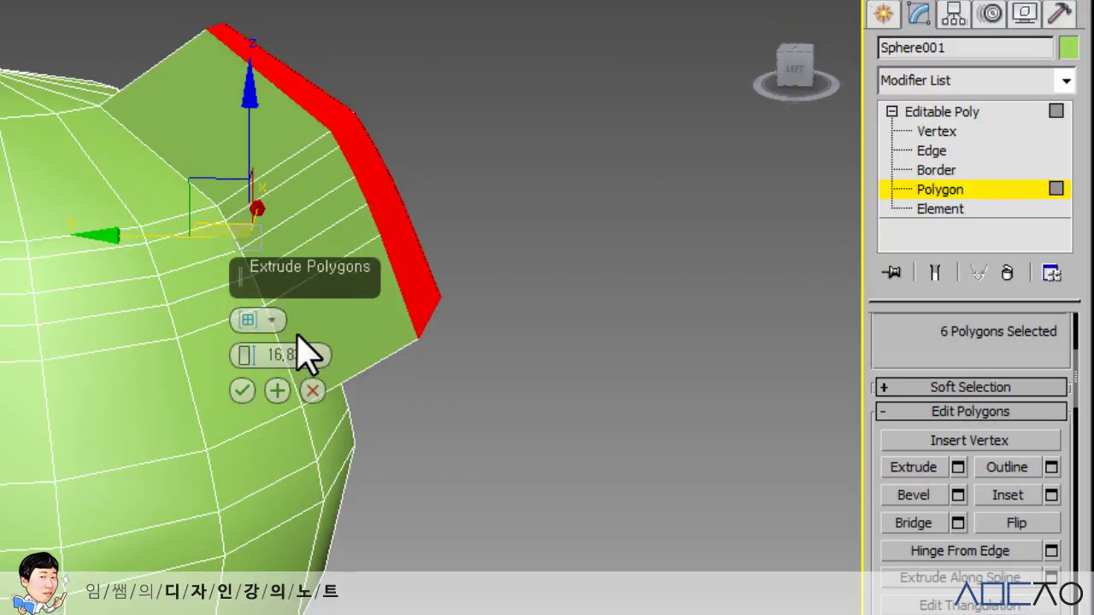
pyautogui.click(267, 323)
pyautogui.click(309, 363)
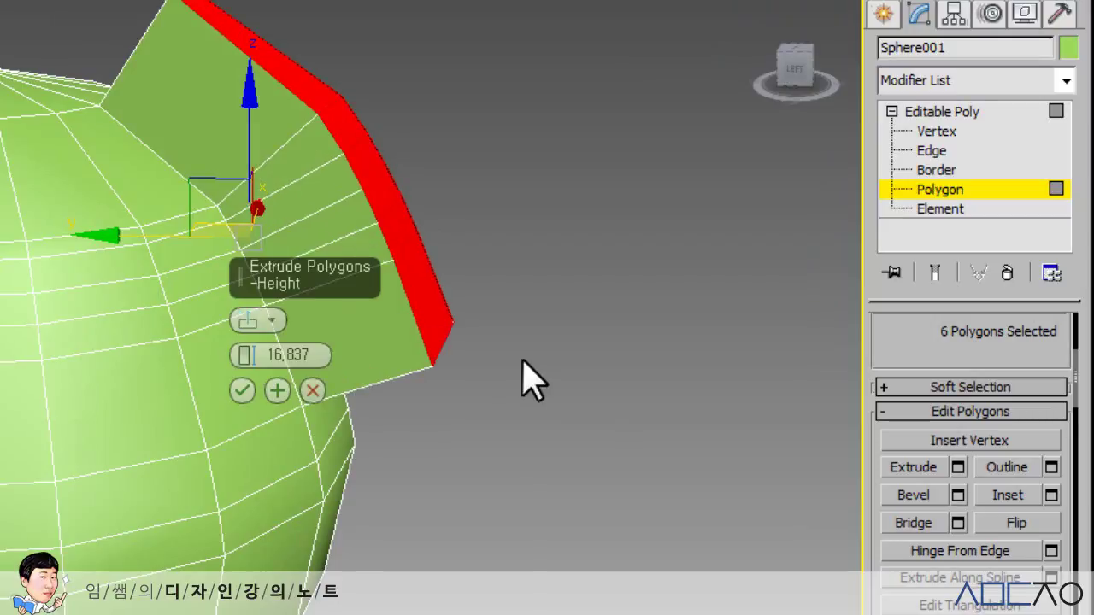
pyautogui.click(265, 321)
pyautogui.click(323, 389)
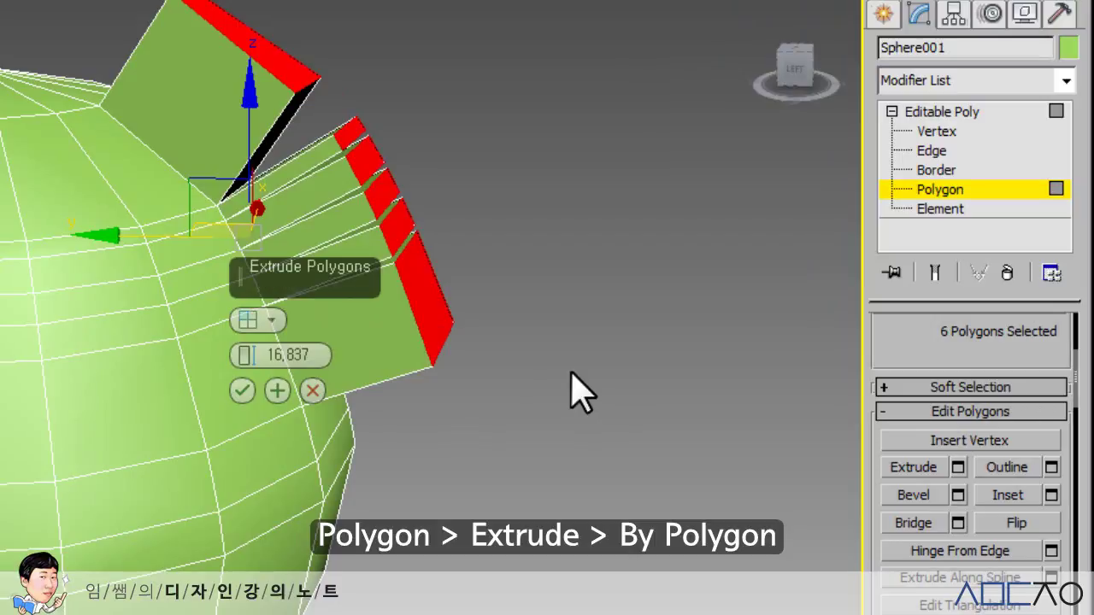
pyautogui.click(261, 321)
pyautogui.click(303, 331)
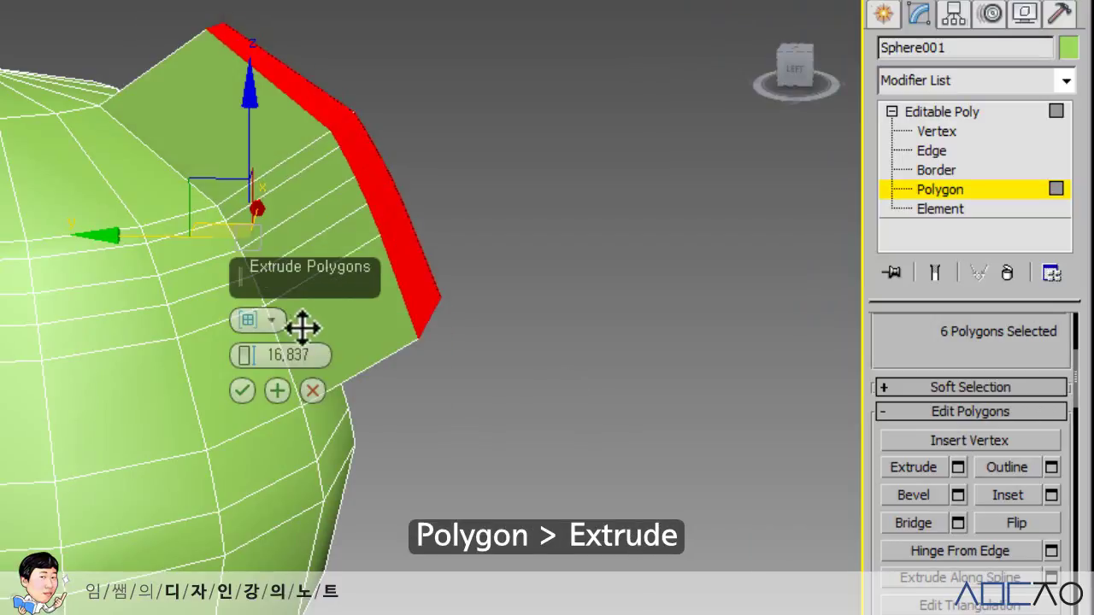
pyautogui.click(272, 321)
pyautogui.click(302, 361)
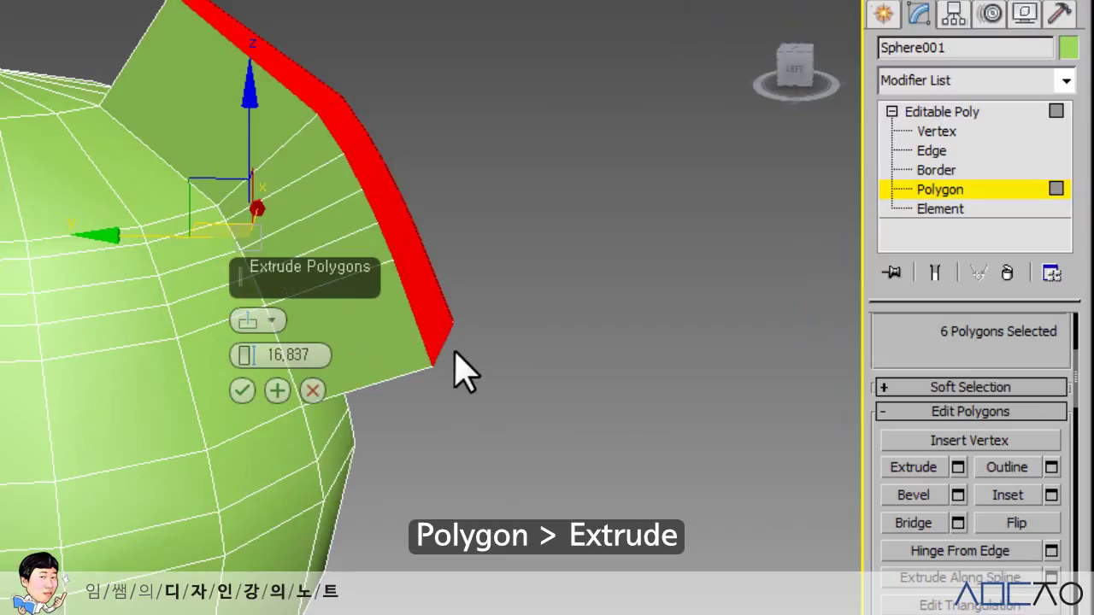
# Apply the Local Normal extrusion to the six-polygon strip and undo it
pyautogui.click(244, 392)
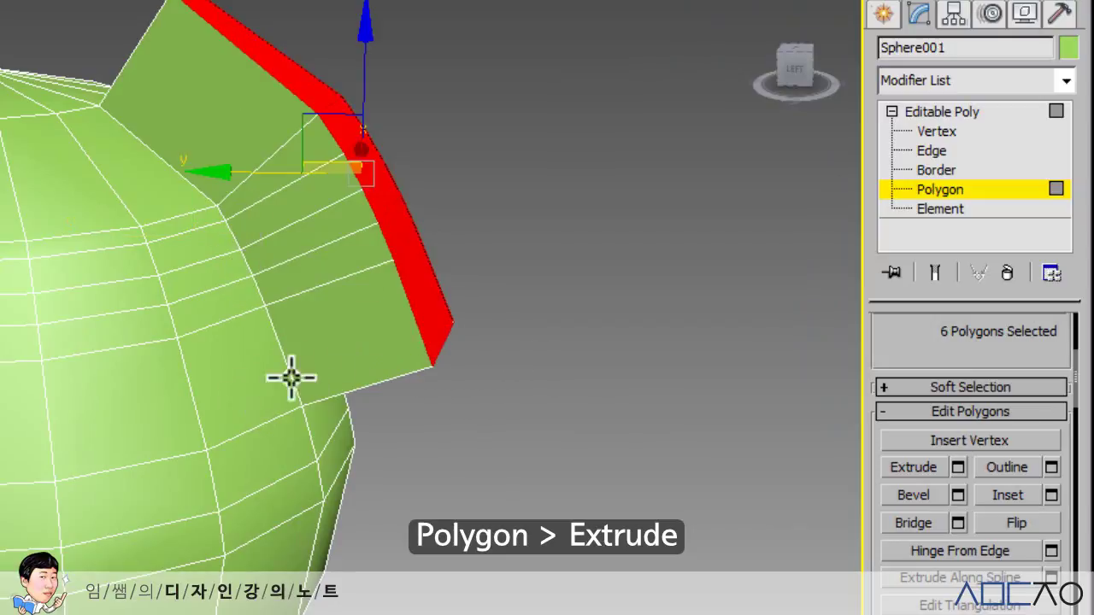
pyautogui.hotkey('ctrl', 'z')
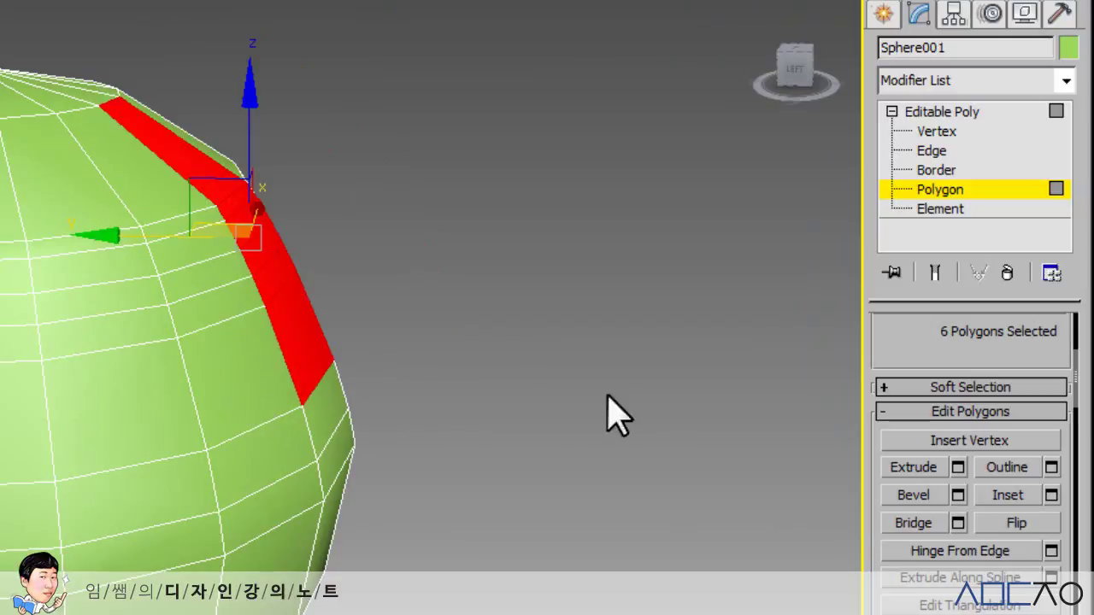
# Bevel the strip of six polygons with the Group type and a height of 16.042
pyautogui.click(959, 496)
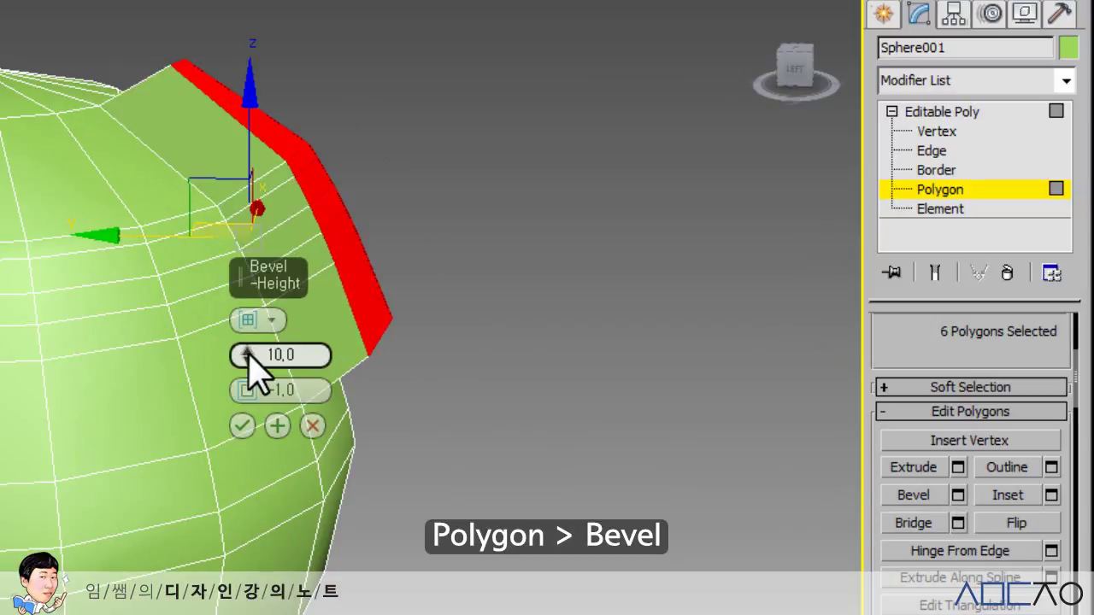
pyautogui.moveTo(245, 354); pyautogui.dragTo(245, 313)
pyautogui.click(271, 323)
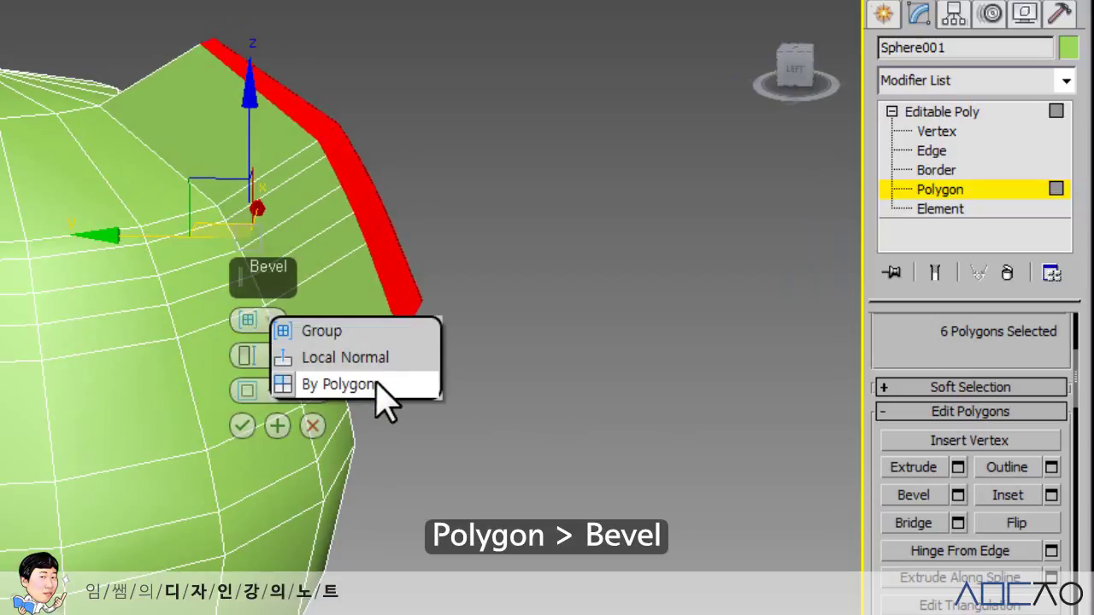
pyautogui.click(305, 331)
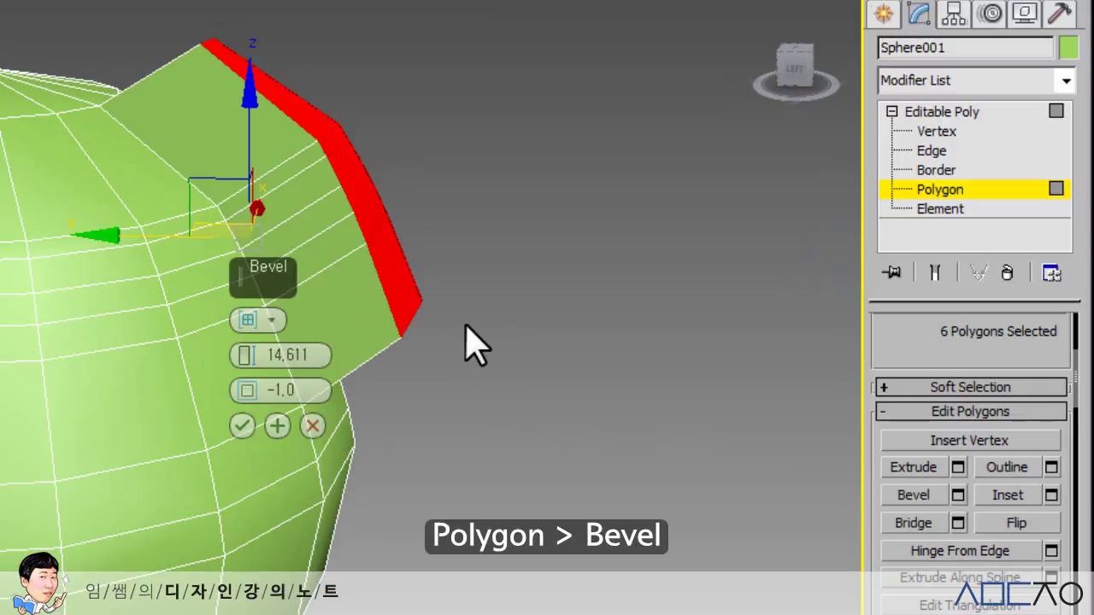
pyautogui.moveTo(245, 354); pyautogui.dragTo(247, 344)
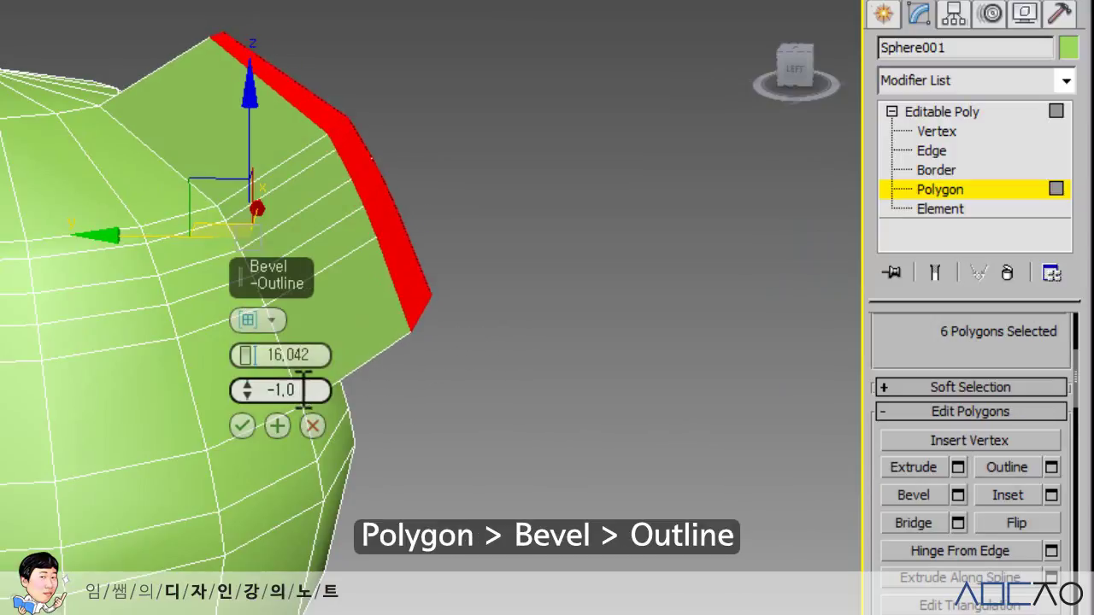
# Set the bevel outline to 0 and raise it to 1.431, apply the bevel and undo it
pyautogui.write('0')
pyautogui.press('Return')
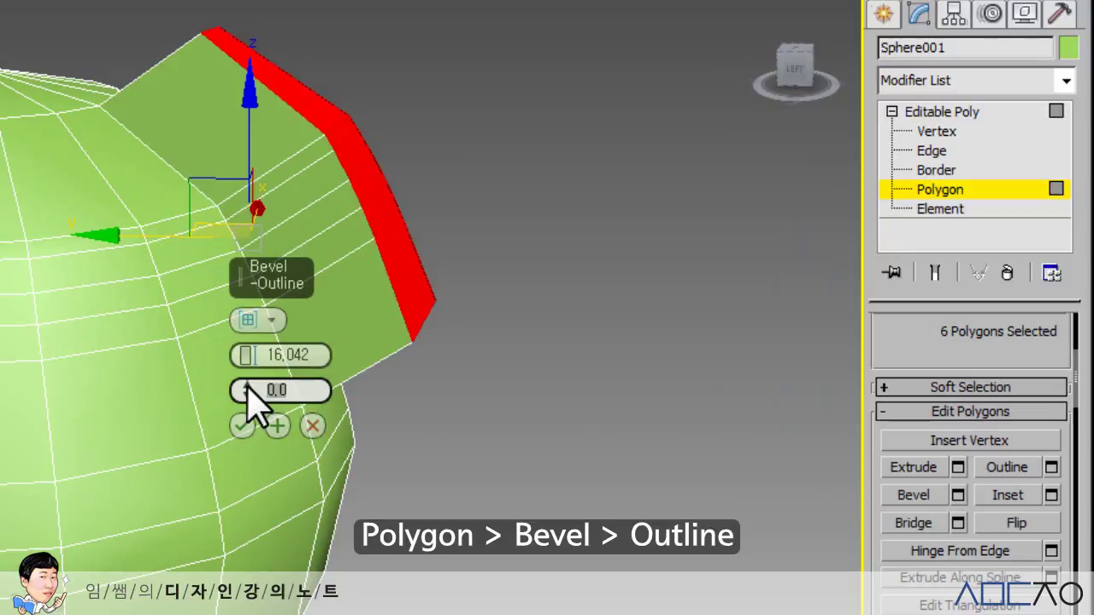
pyautogui.moveTo(247, 392); pyautogui.dragTo(262, 369)
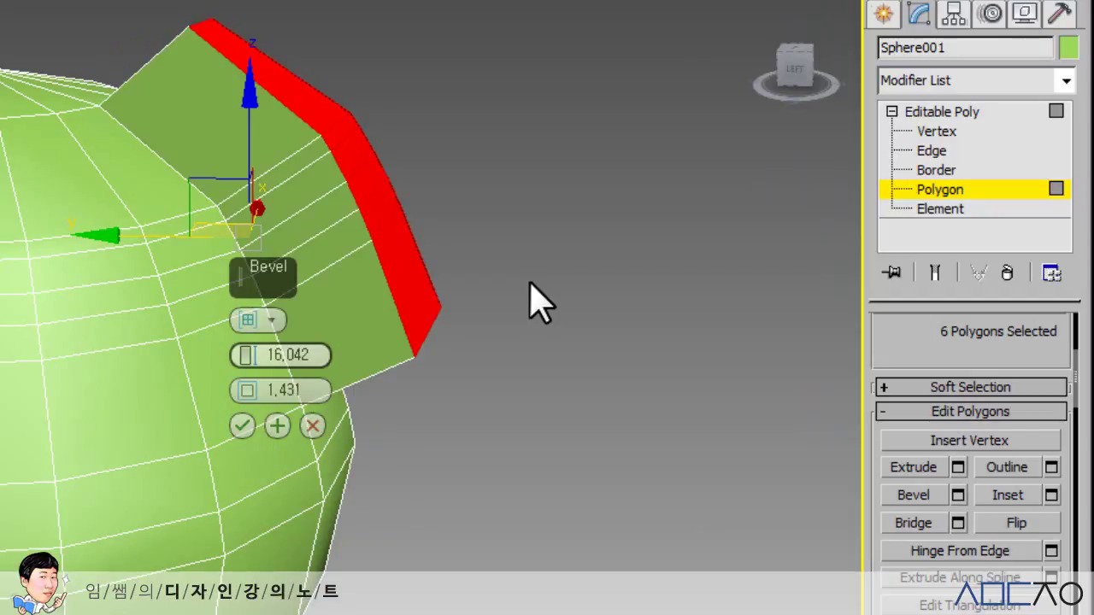
pyautogui.click(241, 426)
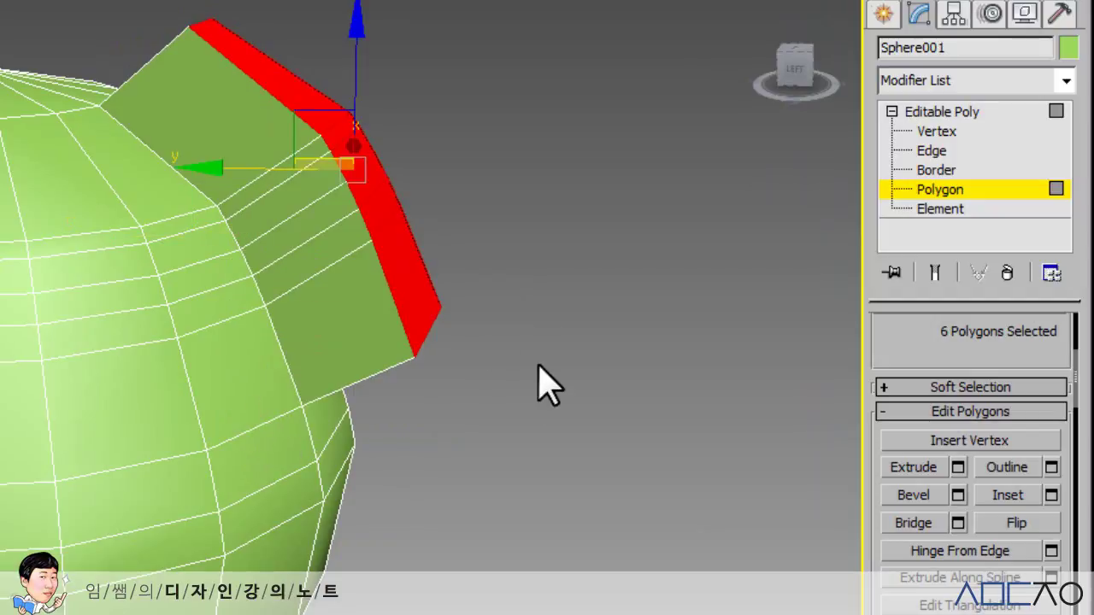
pyautogui.hotkey('ctrl', 'z')
# Replace the strip selection with a single large polygon just below the chamfered bands on the sphere's side
pyautogui.click(651, 448)
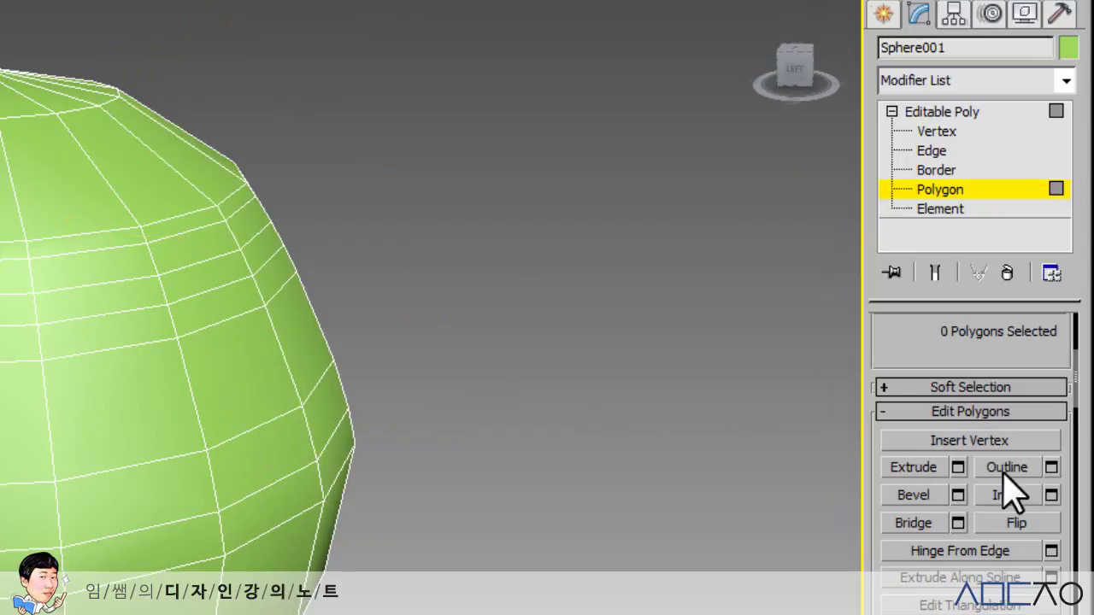
pyautogui.moveTo(316, 346); pyautogui.dragTo(512, 363, button='middle')
pyautogui.click(317, 369)
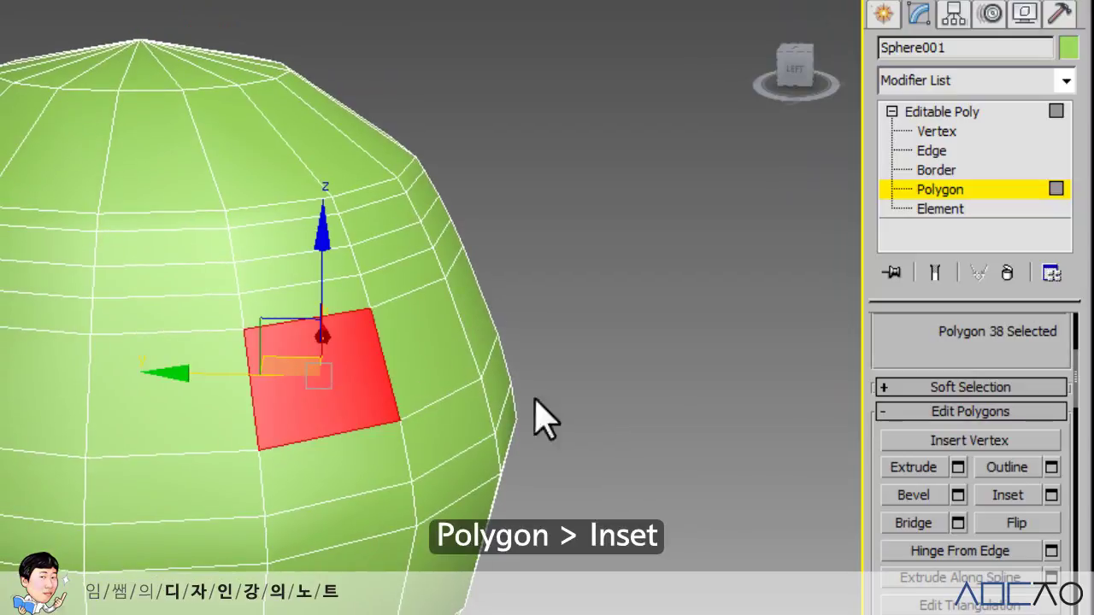
# Try an inset of 2.113 on the single polygon, check the available inset types and cancel the inset
pyautogui.click(1052, 495)
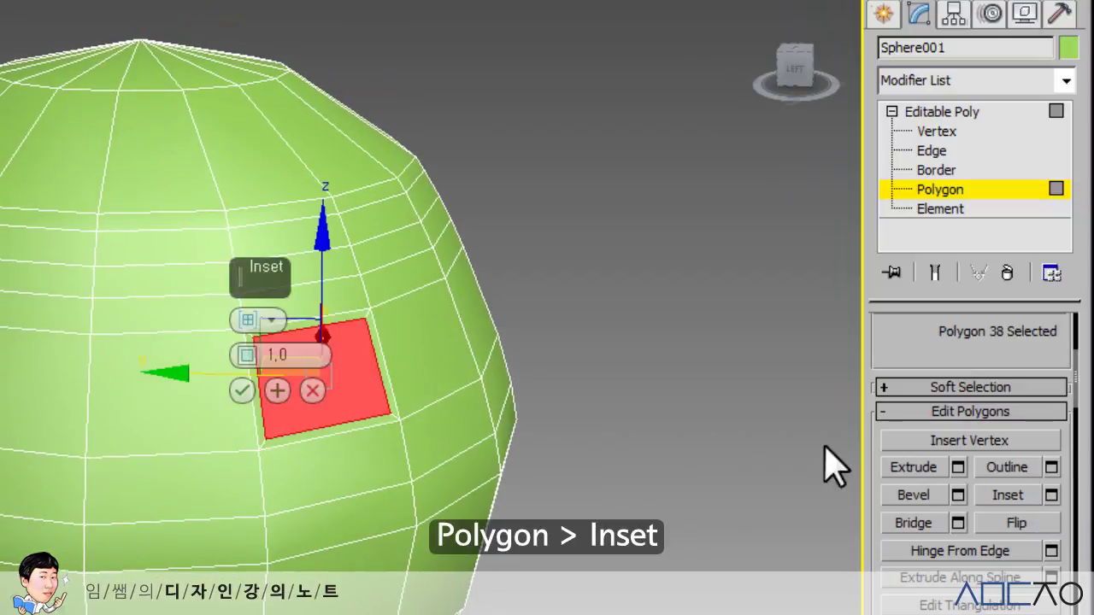
pyautogui.moveTo(253, 355); pyautogui.dragTo(253, 354)
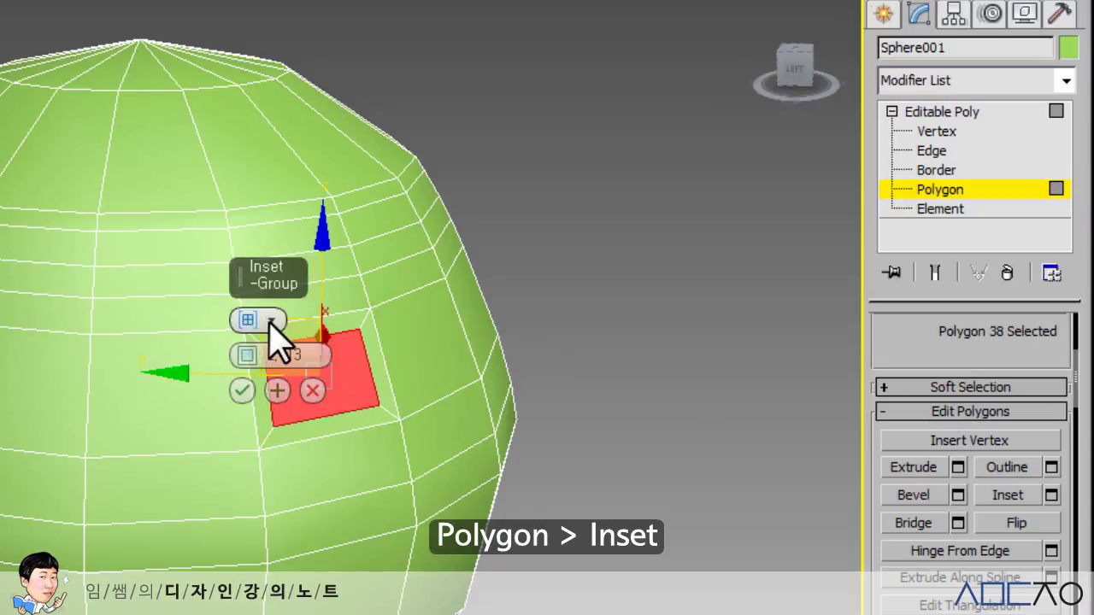
pyautogui.click(272, 320)
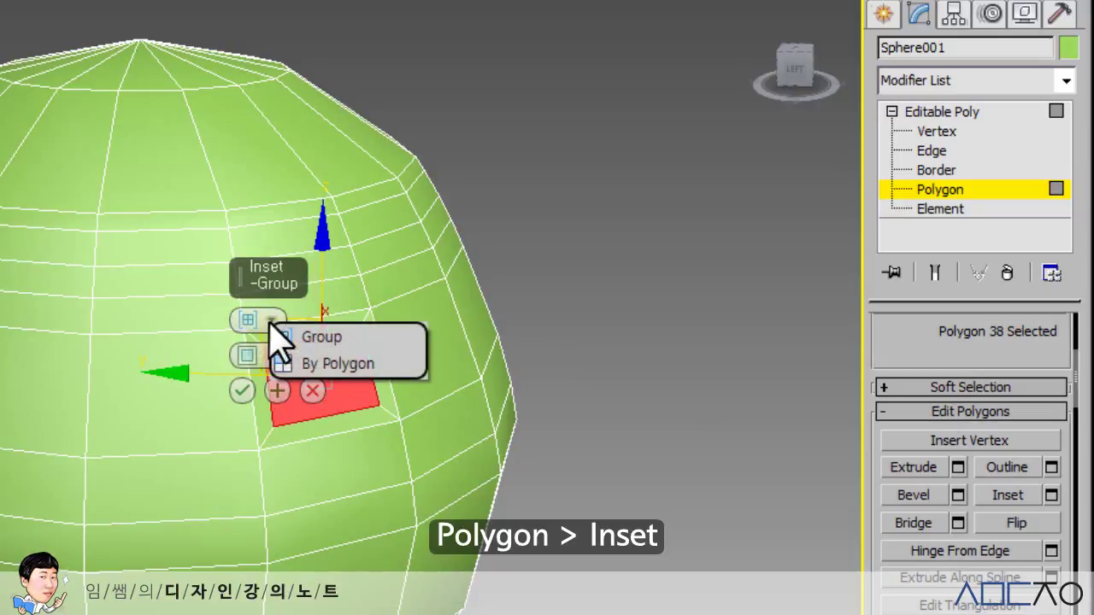
pyautogui.click(309, 391)
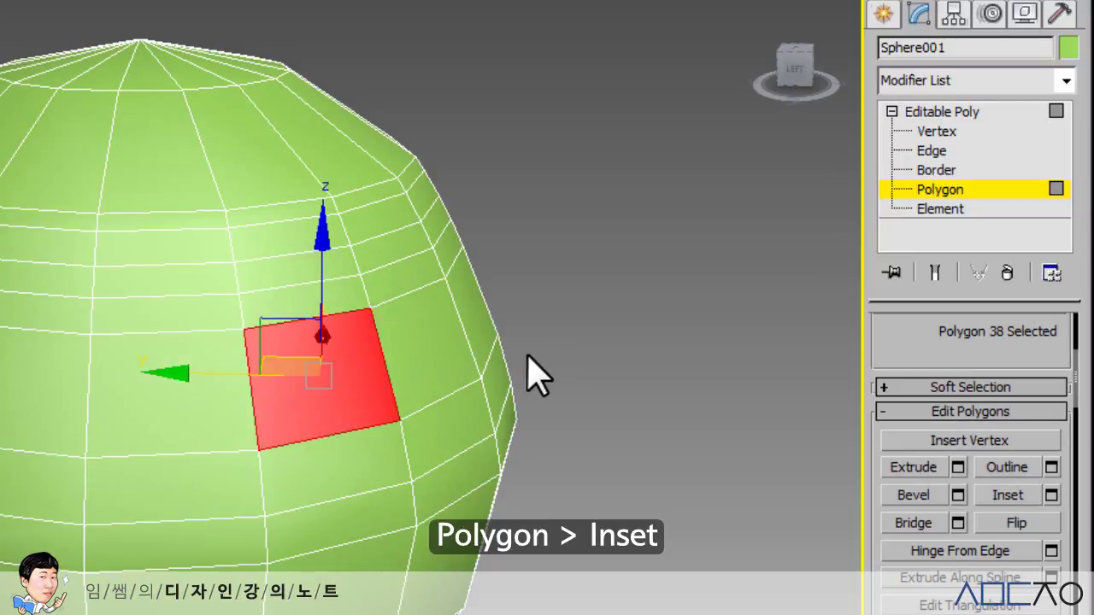
# Add the next two polygons in the same row to the selection and inset all three as a group by 2.113
pyautogui.keyDown('ctrl'); pyautogui.click(150, 381); pyautogui.keyUp('ctrl')
pyautogui.keyDown('ctrl'); pyautogui.click(84, 382); pyautogui.keyUp('ctrl')
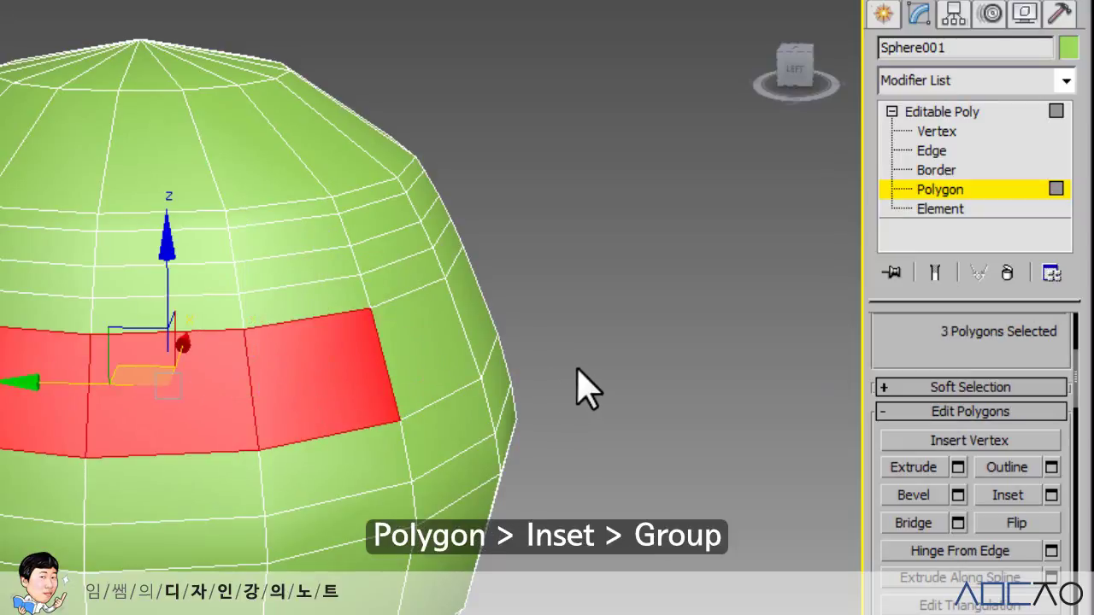
pyautogui.click(1051, 494)
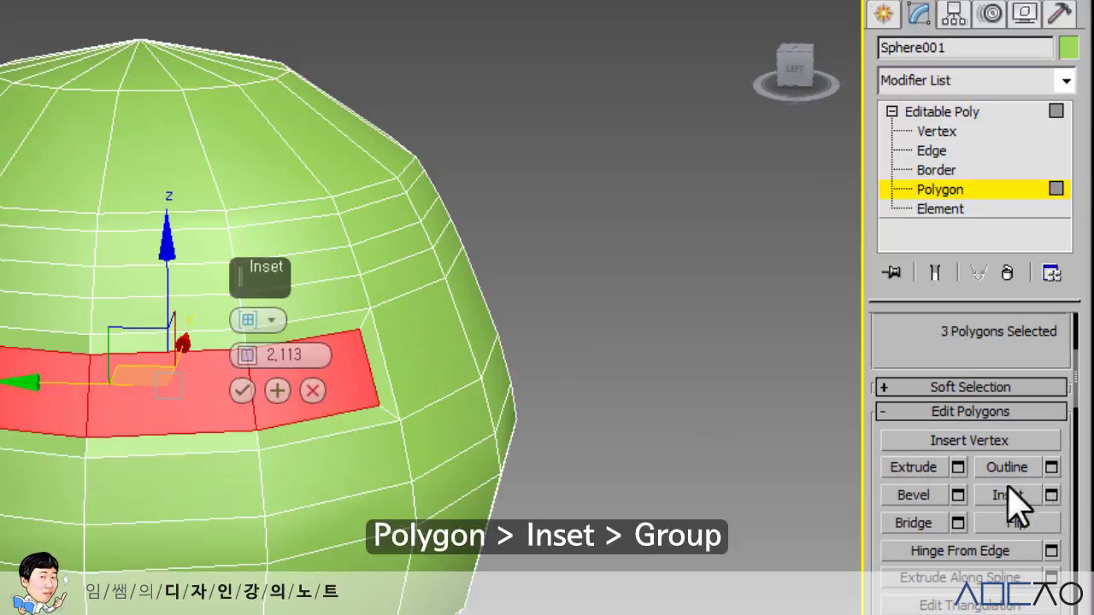
# Compare the Group and By Polygon inset types on the three polygons, ending on By Polygon
pyautogui.click(270, 319)
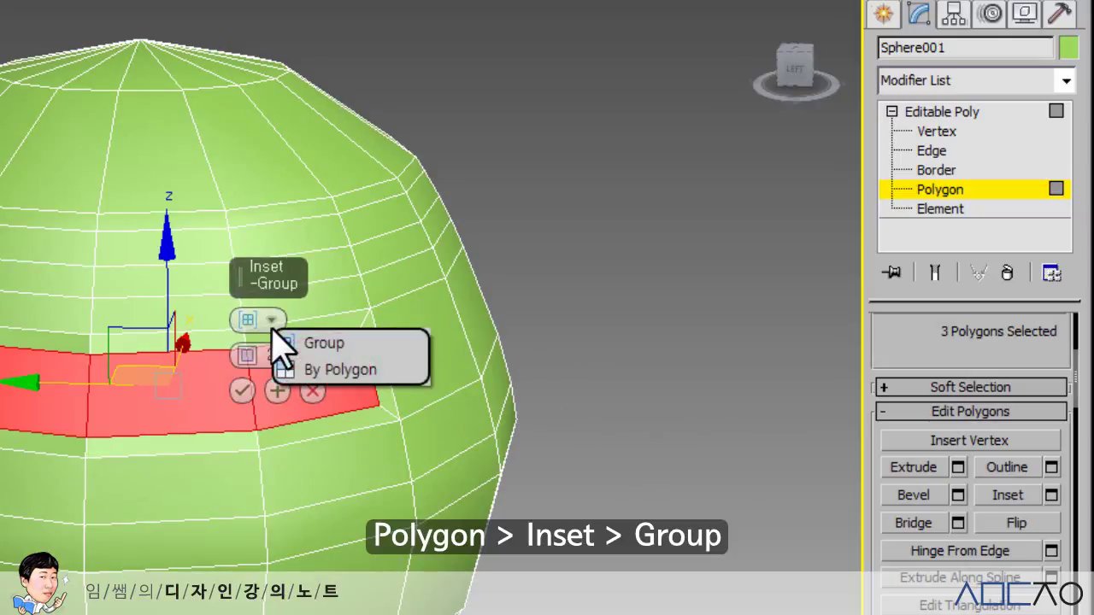
pyautogui.click(315, 368)
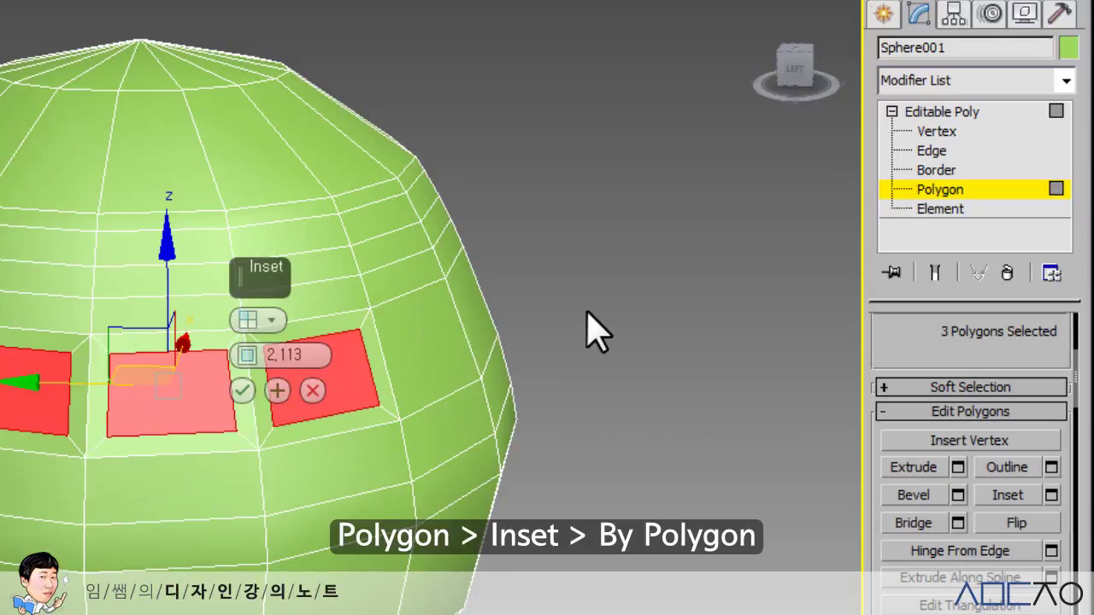
pyautogui.click(270, 319)
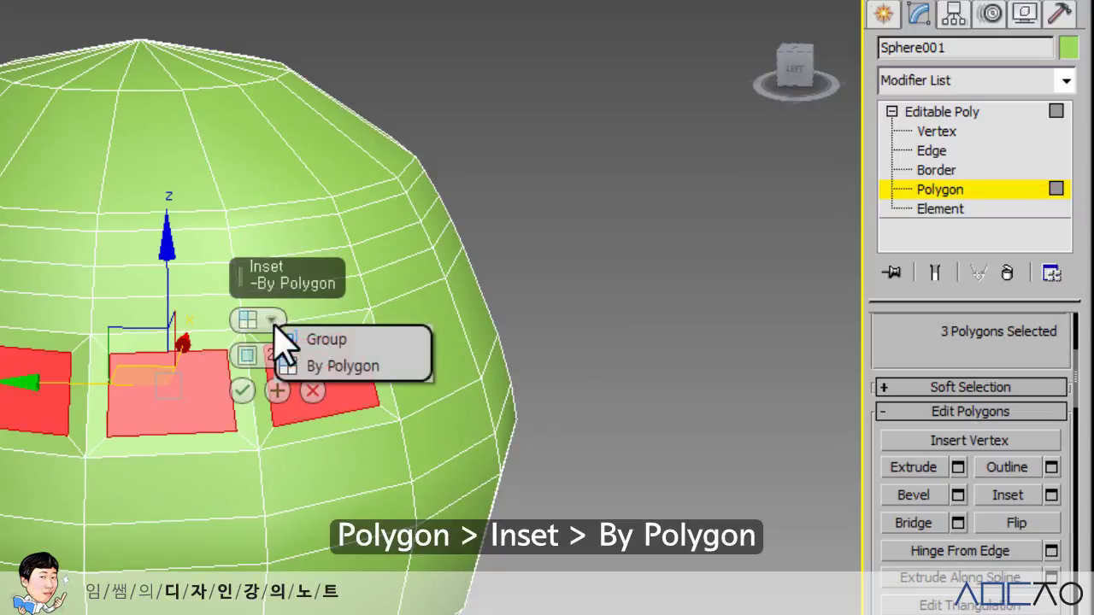
pyautogui.click(288, 339)
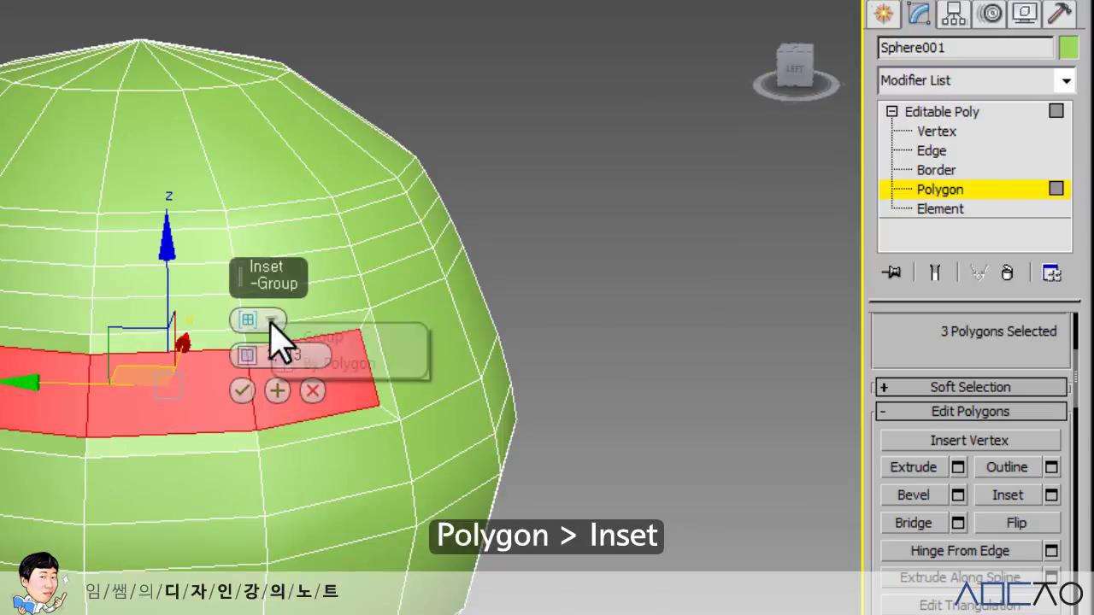
pyautogui.click(266, 320)
pyautogui.click(312, 366)
pyautogui.click(273, 319)
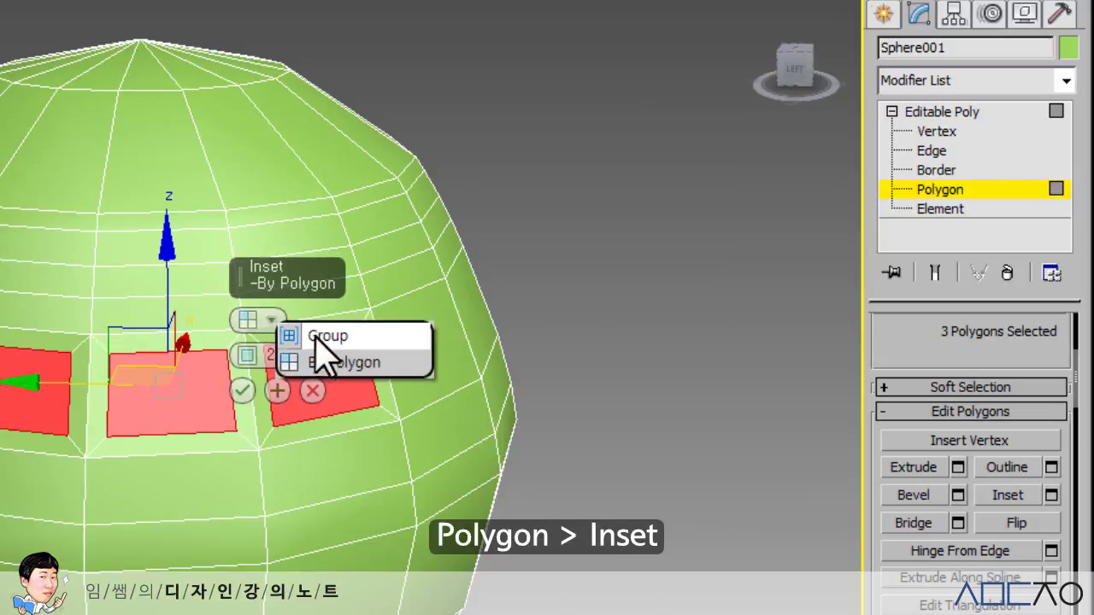
pyautogui.click(384, 334)
pyautogui.click(269, 320)
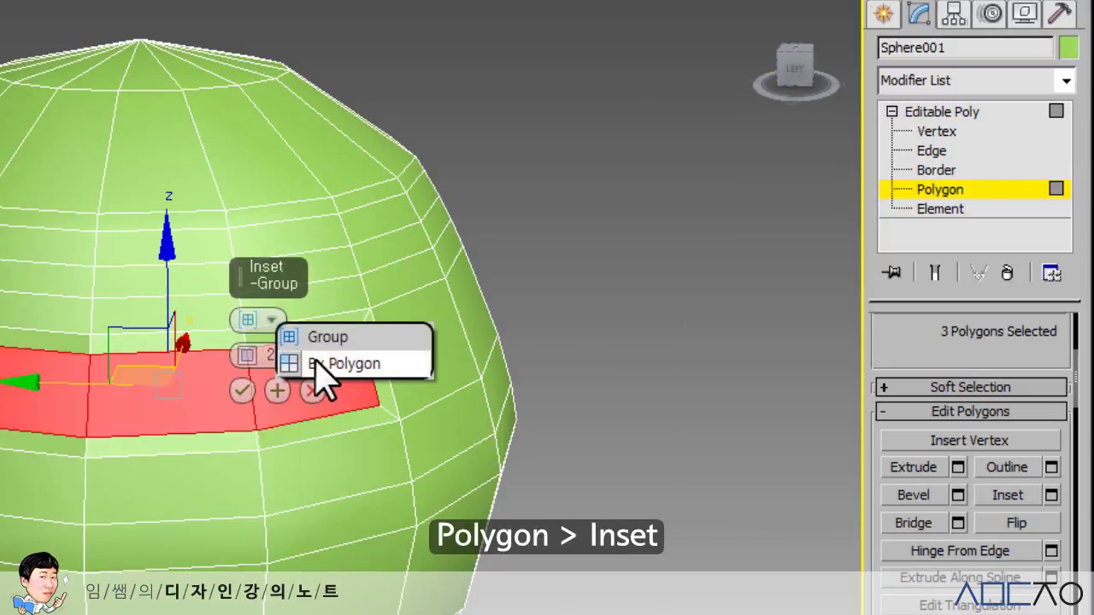
pyautogui.click(318, 363)
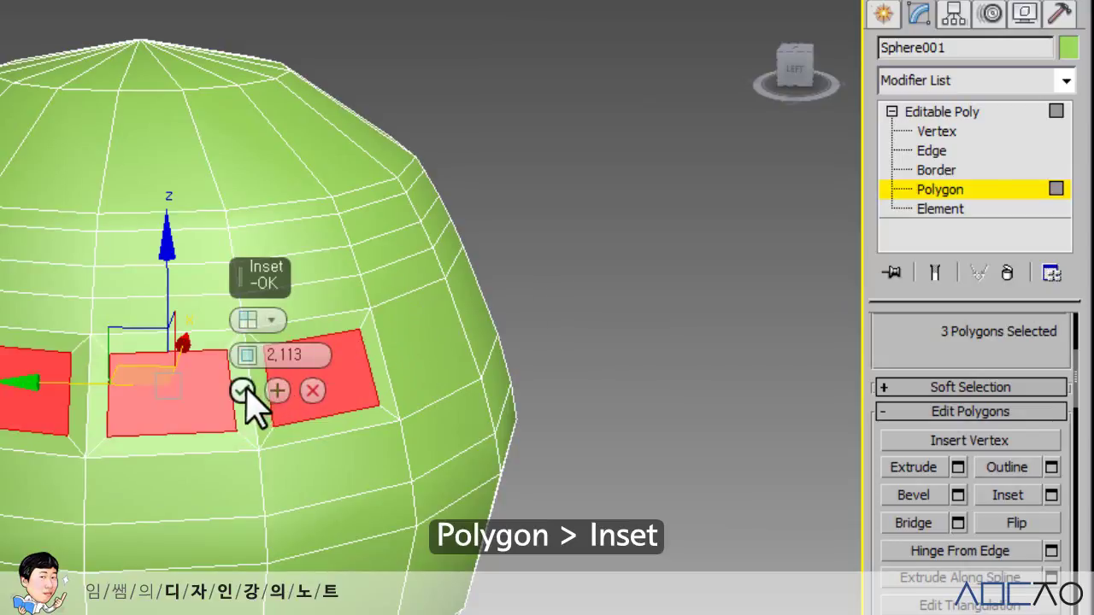
# Increase the inset amount to 11.971, reduce it to a narrow border inside each polygon, apply it and clear the selection
pyautogui.moveTo(246, 353); pyautogui.dragTo(255, 276)
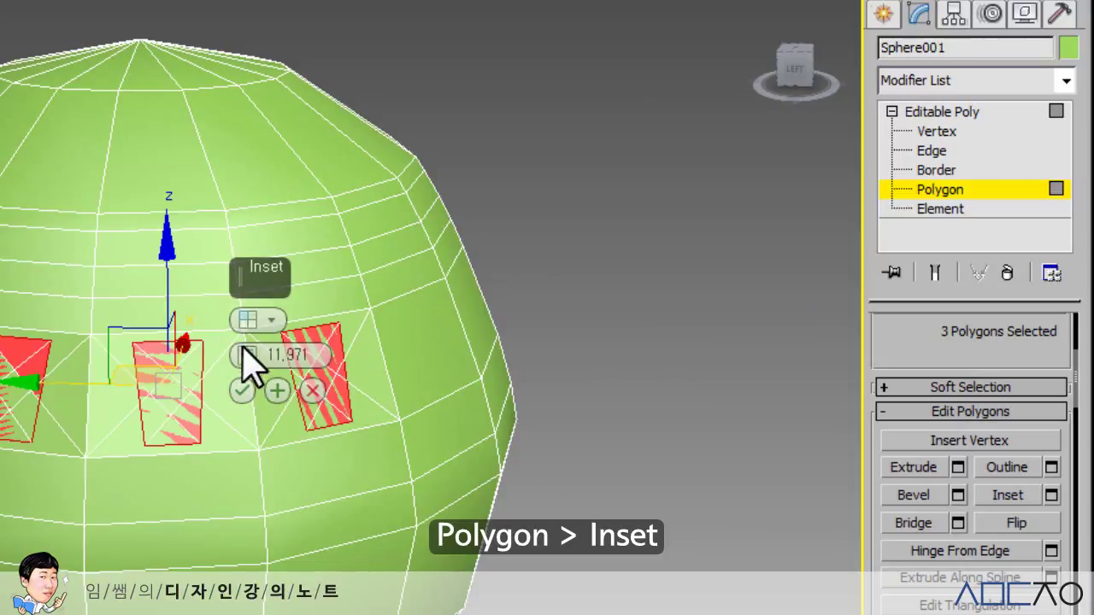
pyautogui.moveTo(246, 355); pyautogui.dragTo(253, 421)
pyautogui.click(246, 393)
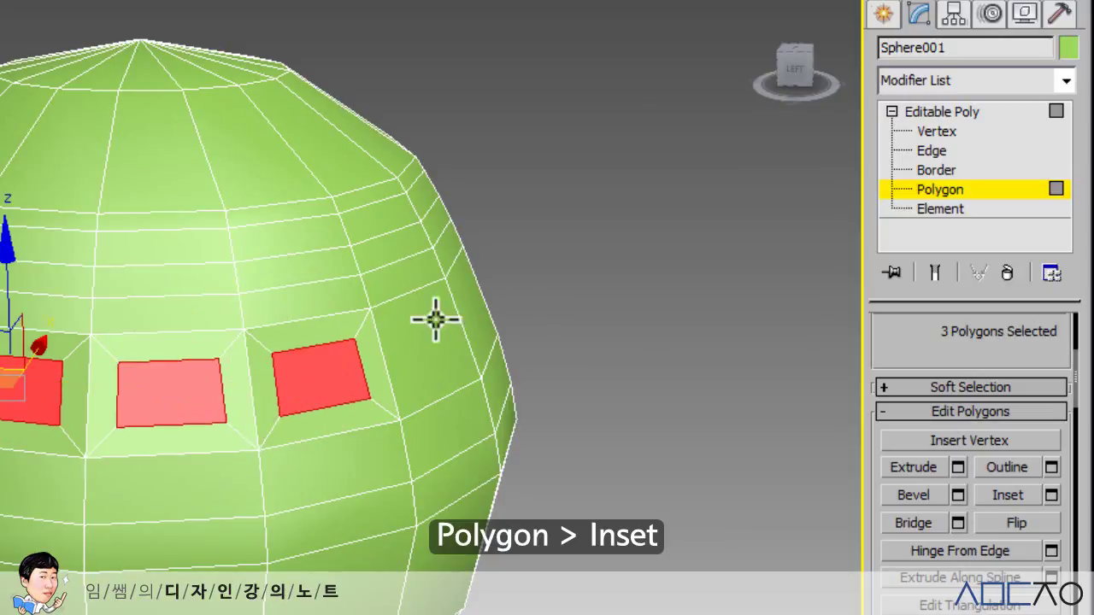
pyautogui.click(605, 275)
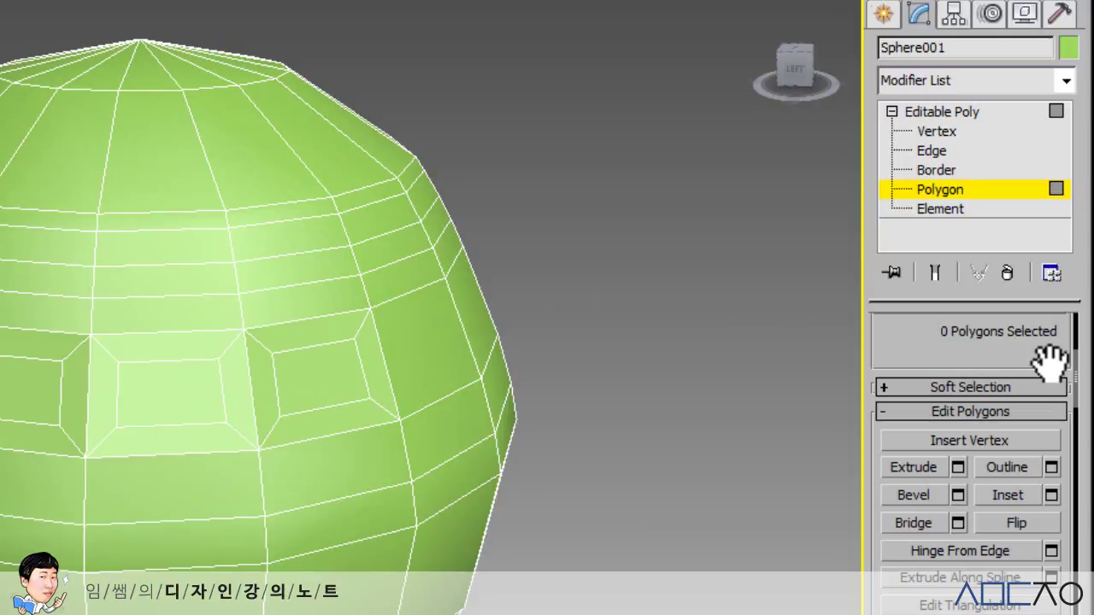
# Select the whole sphere at Element level, and for comparison a single chamfered-band polygon at Polygon level
pyautogui.click(940, 210)
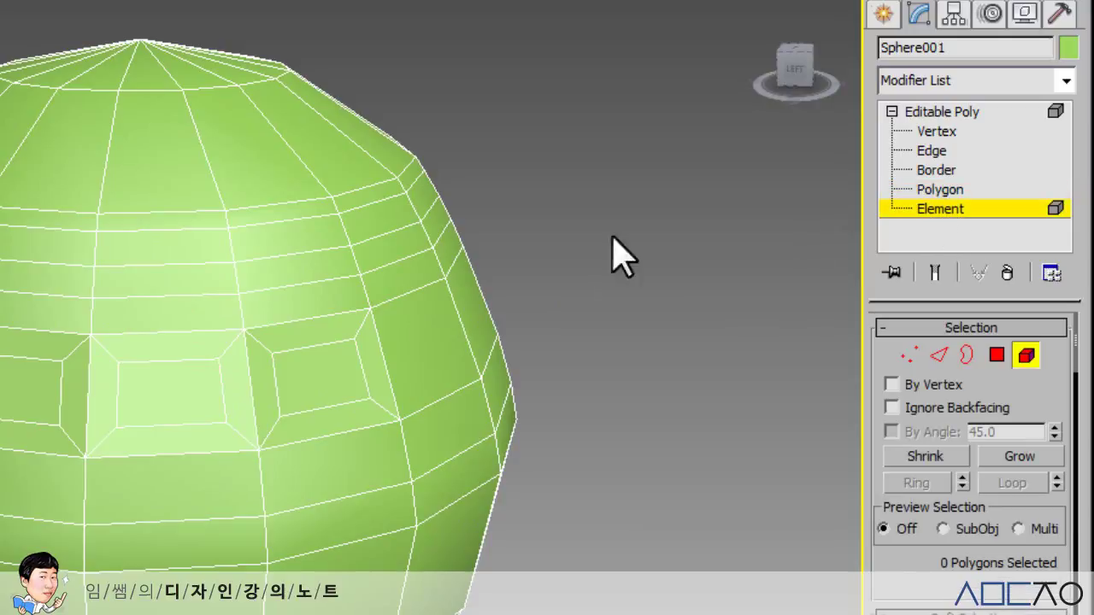
pyautogui.click(367, 267)
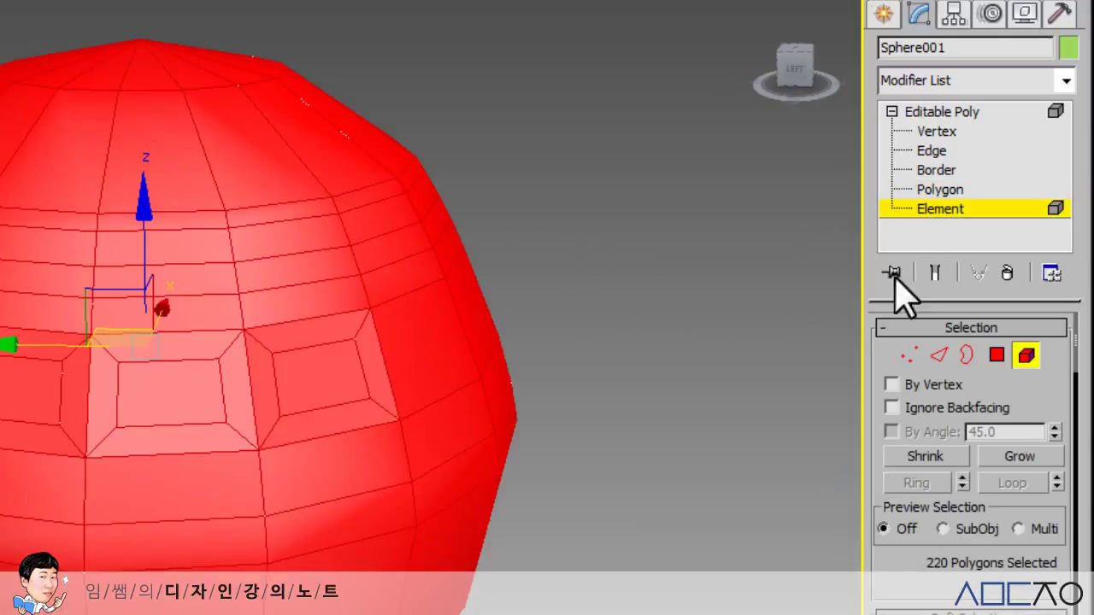
pyautogui.click(940, 189)
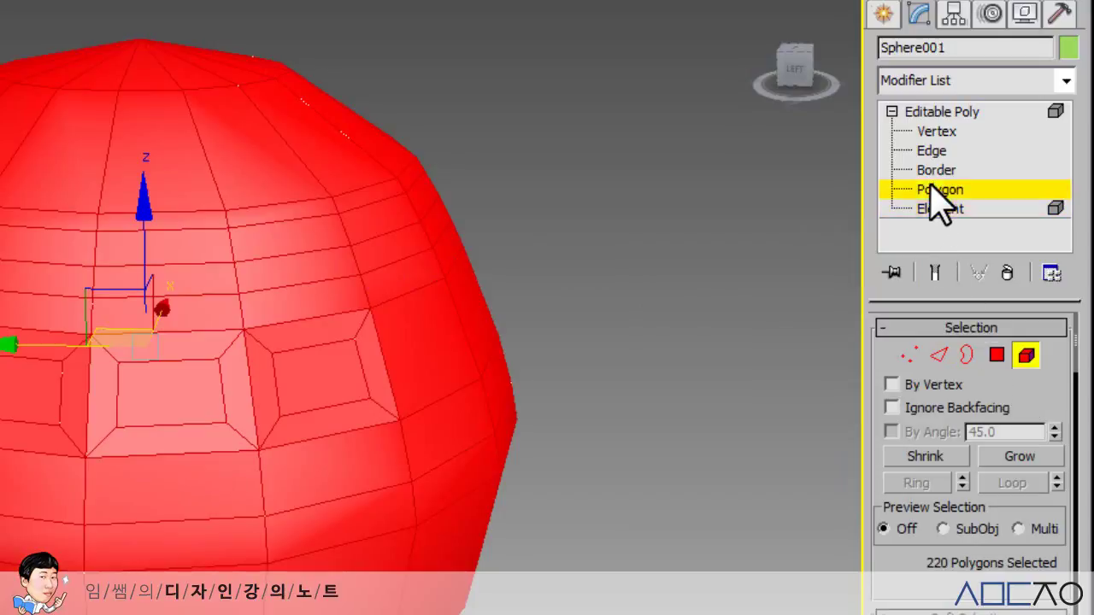
pyautogui.click(332, 268)
# Return to Element level and select the entire sphere
pyautogui.click(937, 207)
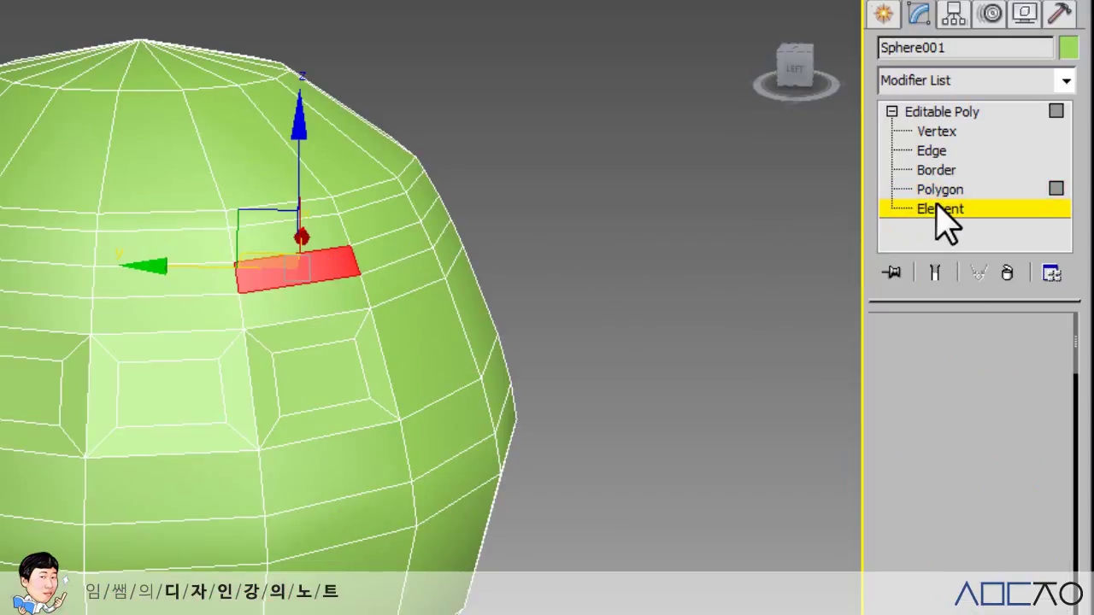
pyautogui.click(923, 208)
pyautogui.click(949, 207)
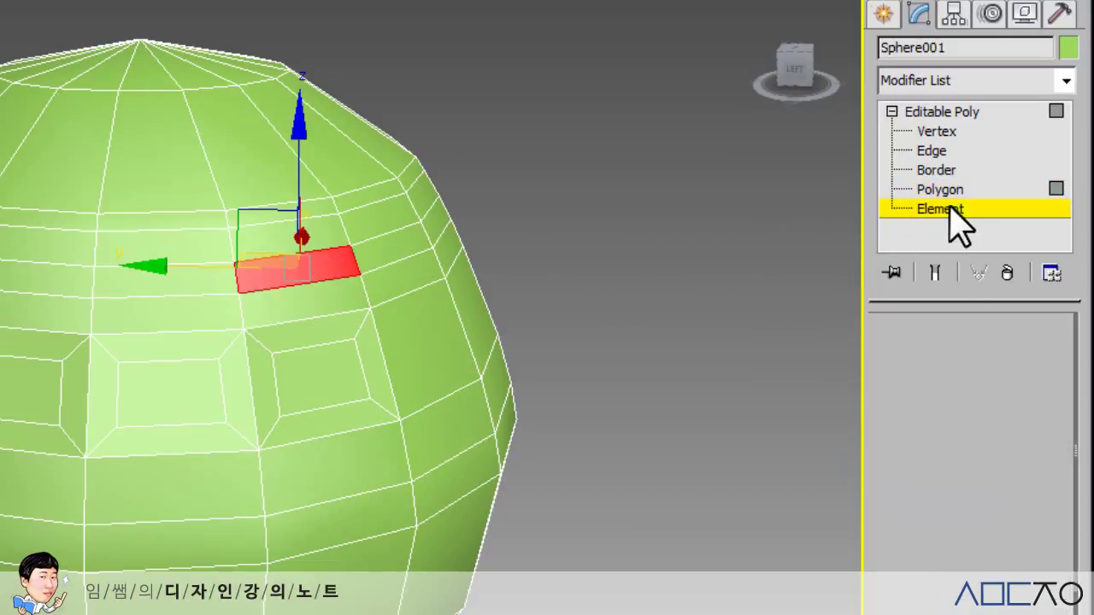
pyautogui.click(444, 311)
# Set the material ID of the selected sphere element to 1
pyautogui.scroll(-10, 1015, 470)
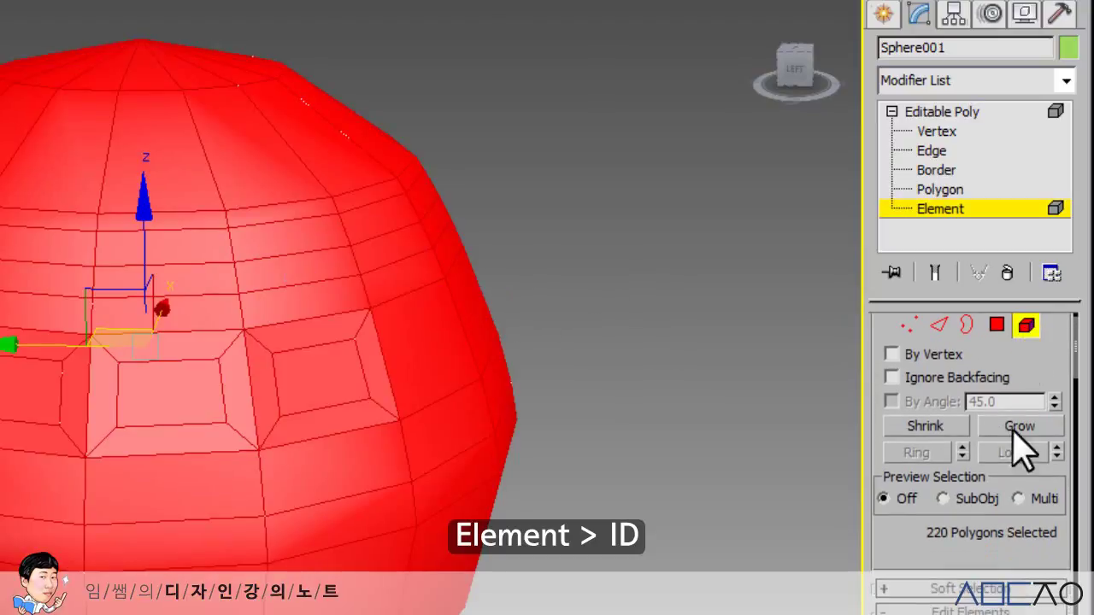
pyautogui.scroll(-5, 1021, 483)
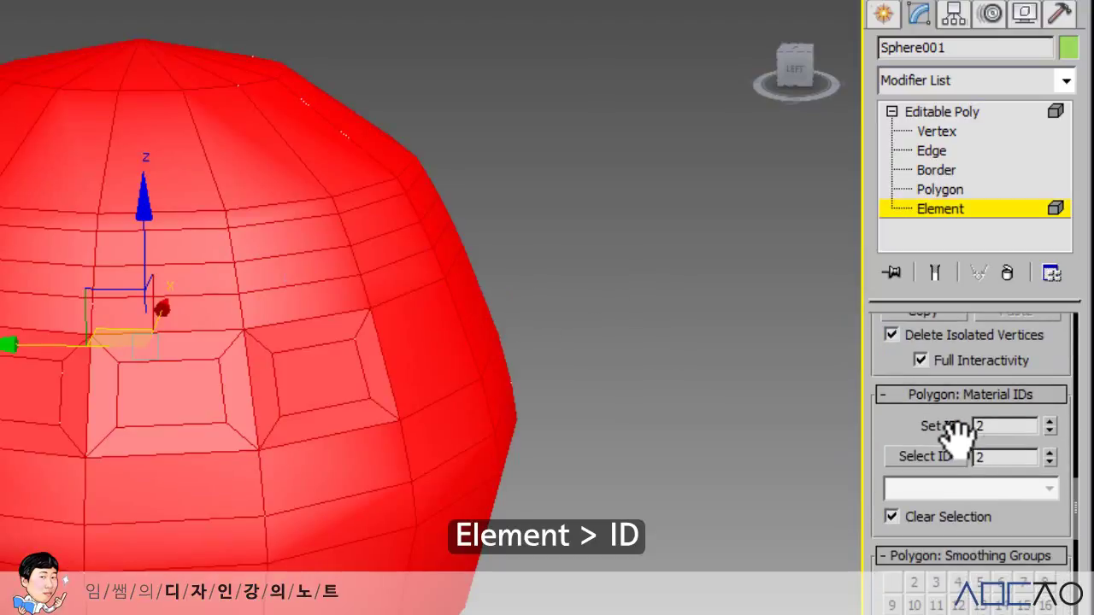
pyautogui.click(996, 425)
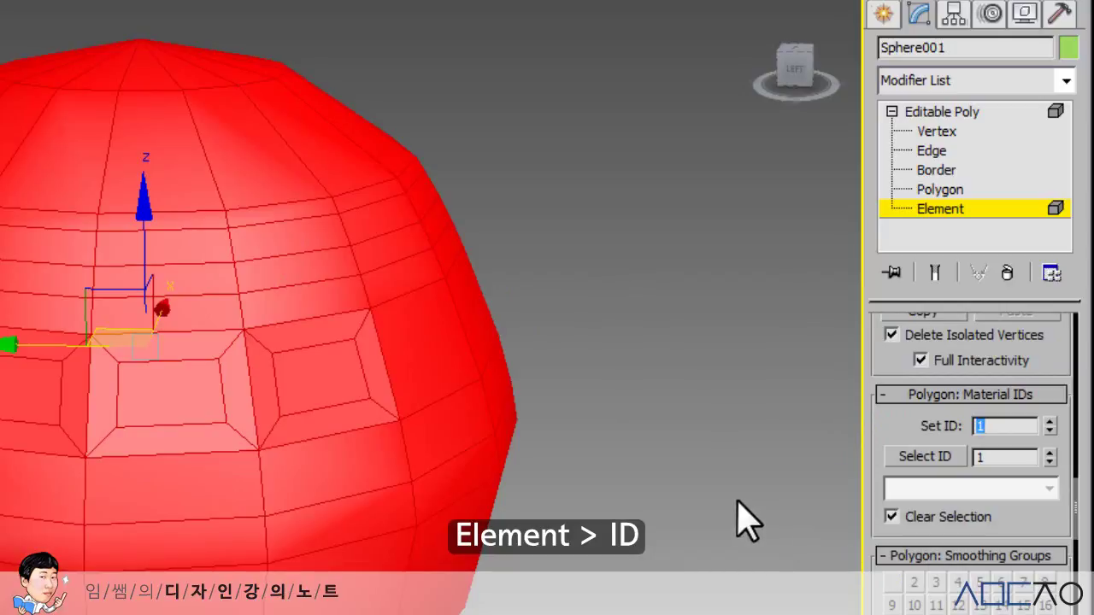
# At Polygon level, select two adjacent polygons below the sphere's top cap, set their material ID to 2, and clear the selection
pyautogui.click(796, 288)
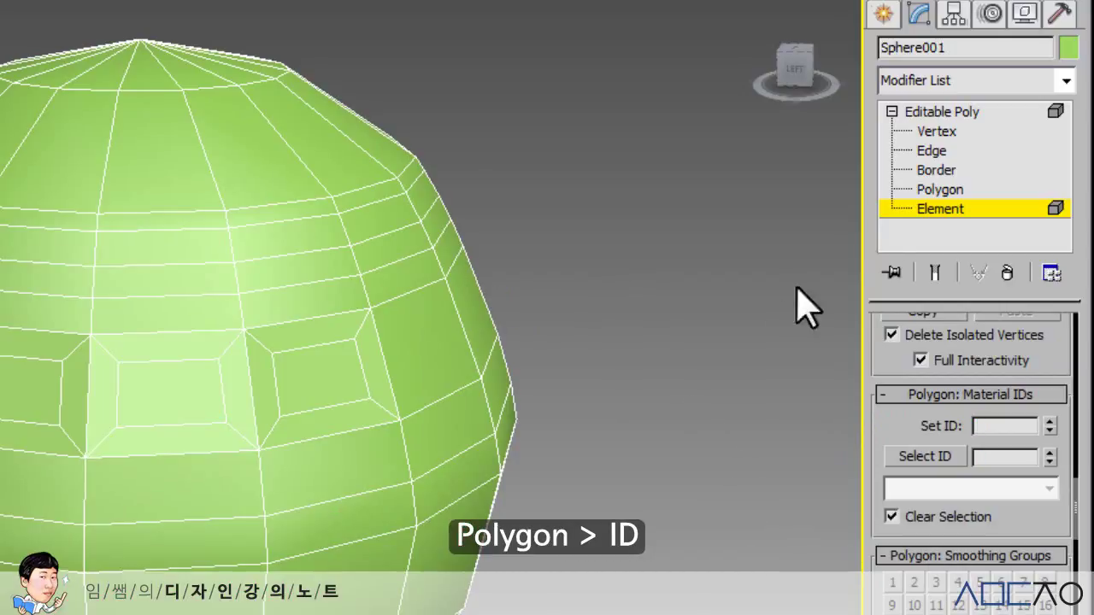
pyautogui.click(932, 190)
pyautogui.click(274, 166)
pyautogui.keyDown('ctrl'); pyautogui.click(171, 166); pyautogui.keyUp('ctrl')
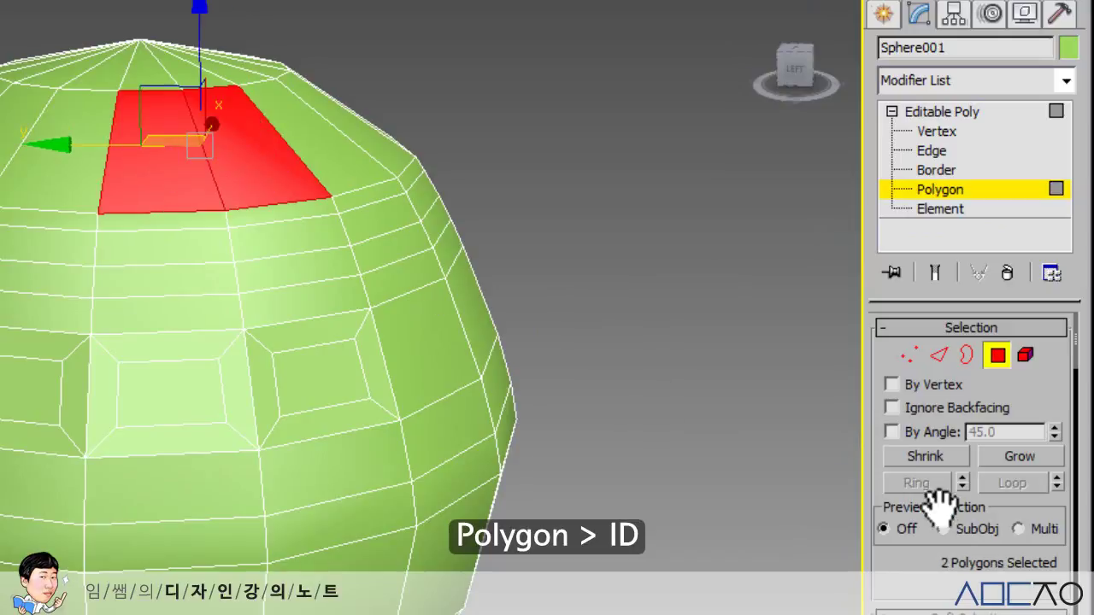
pyautogui.scroll(-15, 940, 504)
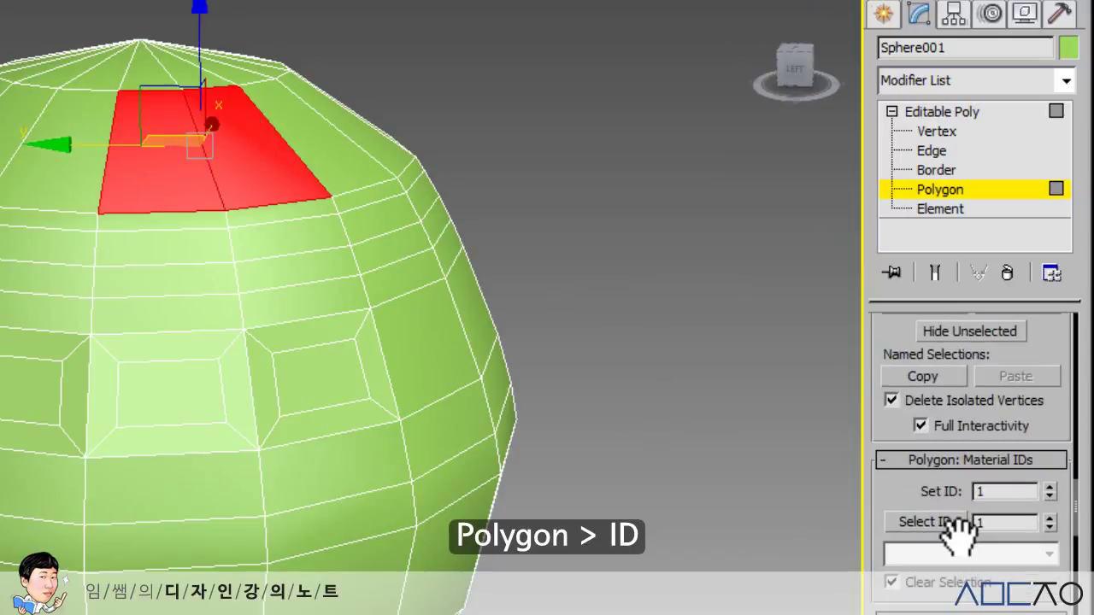
pyautogui.scroll(-2, 956, 523)
pyautogui.click(991, 419)
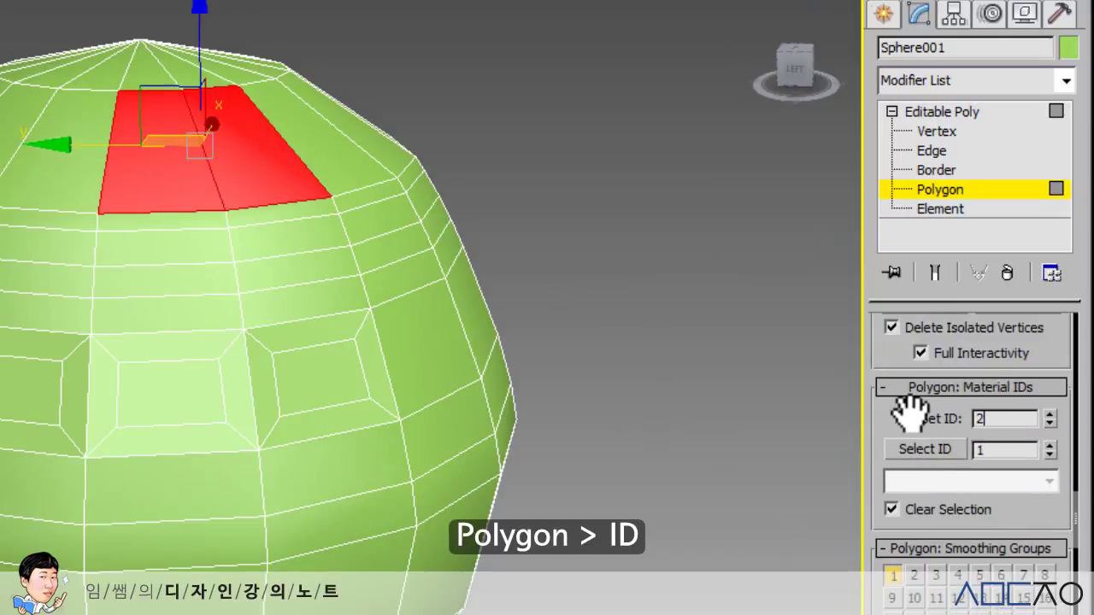
pyautogui.click(703, 452)
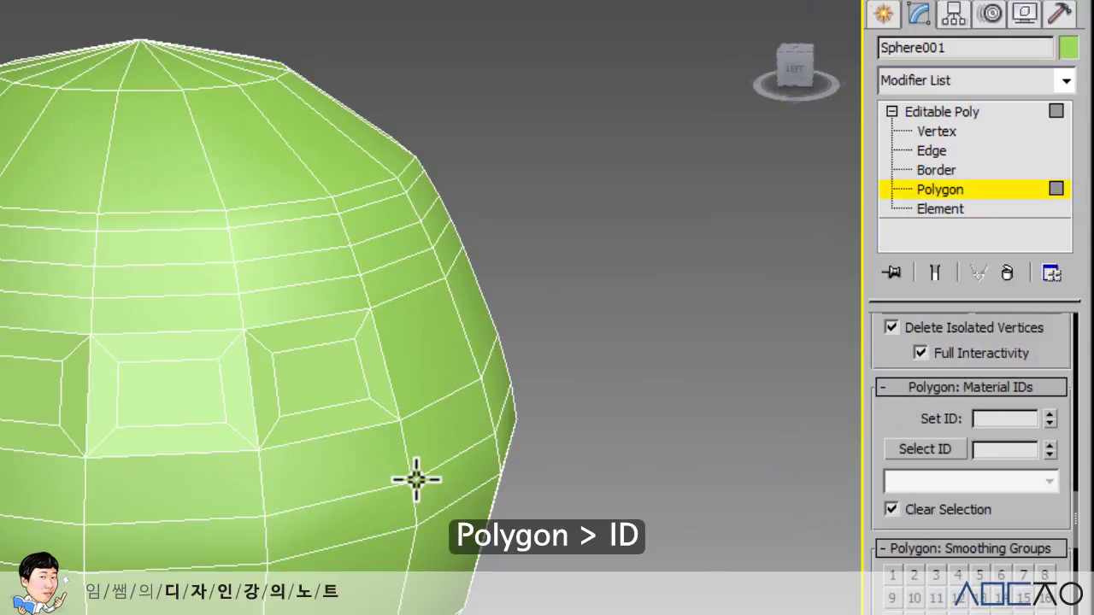
# Select the three polygons forming an L beside the inset band, set their material ID to 3, and clear the selection
pyautogui.click(354, 471)
pyautogui.keyDown('ctrl'); pyautogui.click(455, 443); pyautogui.keyUp('ctrl')
pyautogui.keyDown('ctrl'); pyautogui.click(435, 368); pyautogui.keyUp('ctrl')
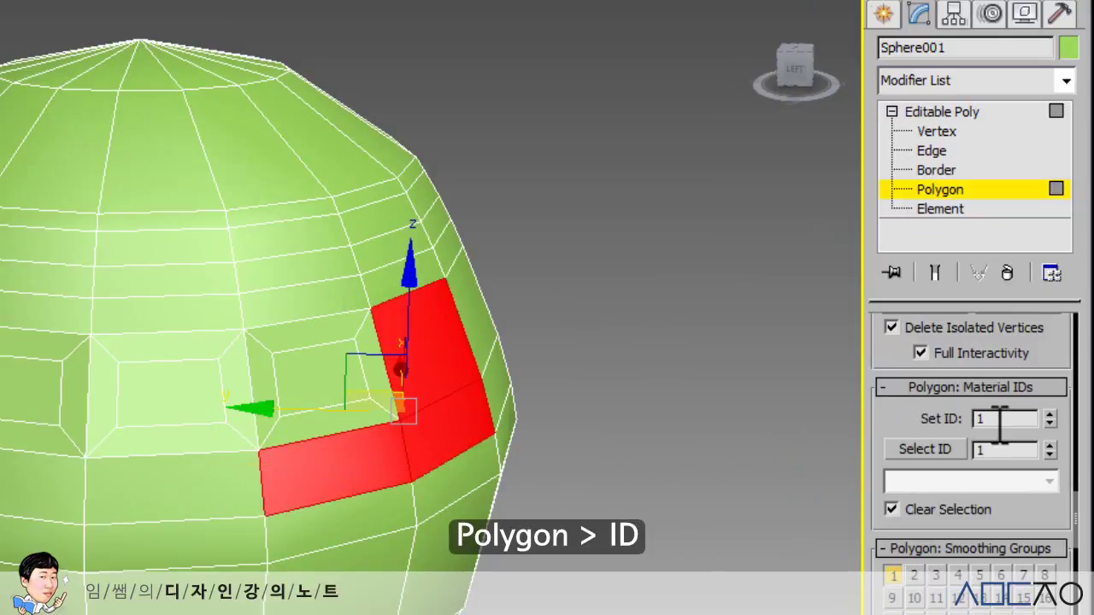
pyautogui.click(673, 408)
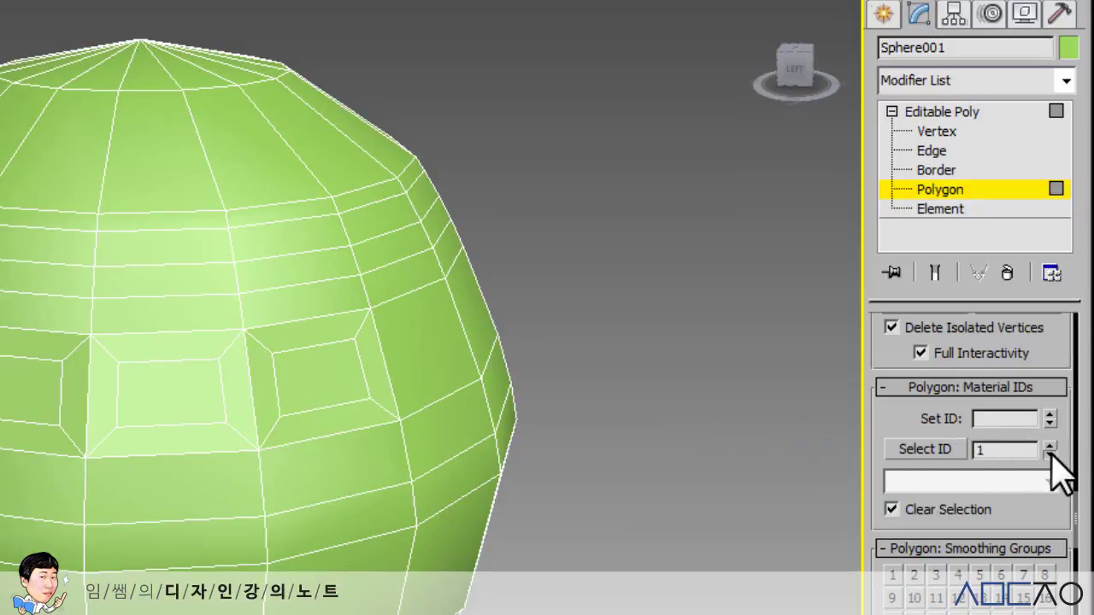
# Select the sphere's polygons by material ID, using IDs 1, 2 and 3 in turn
pyautogui.click(925, 450)
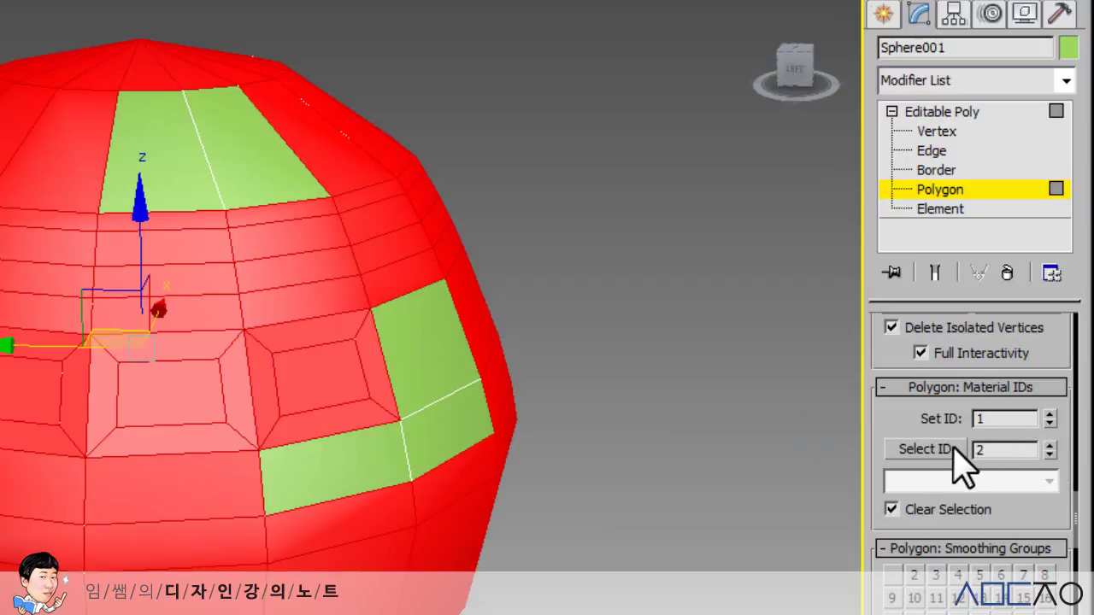
pyautogui.click(954, 448)
pyautogui.click(1049, 445)
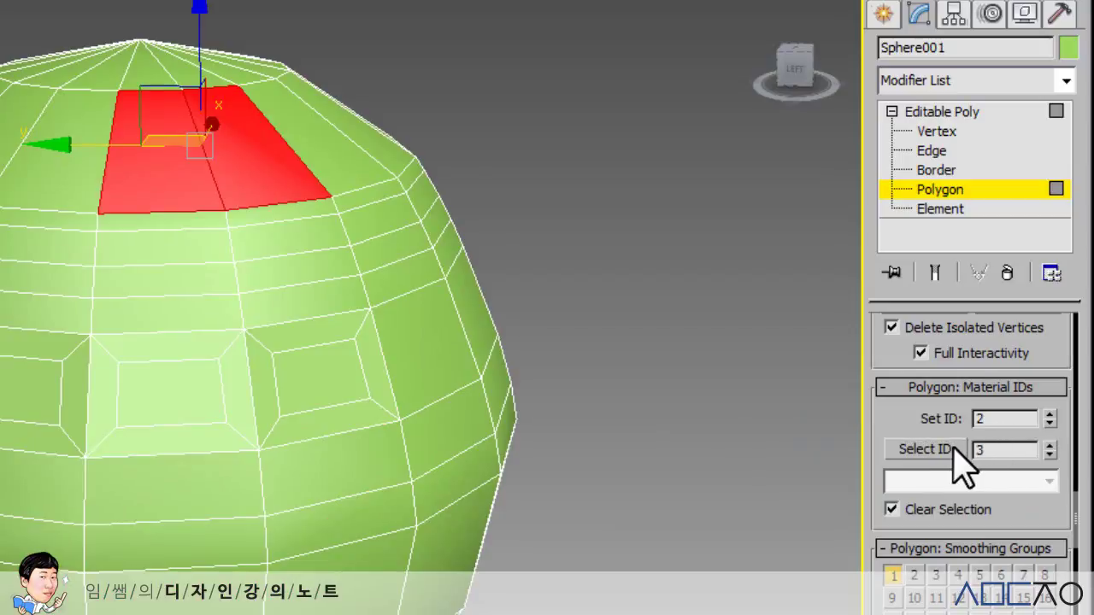
pyautogui.click(898, 449)
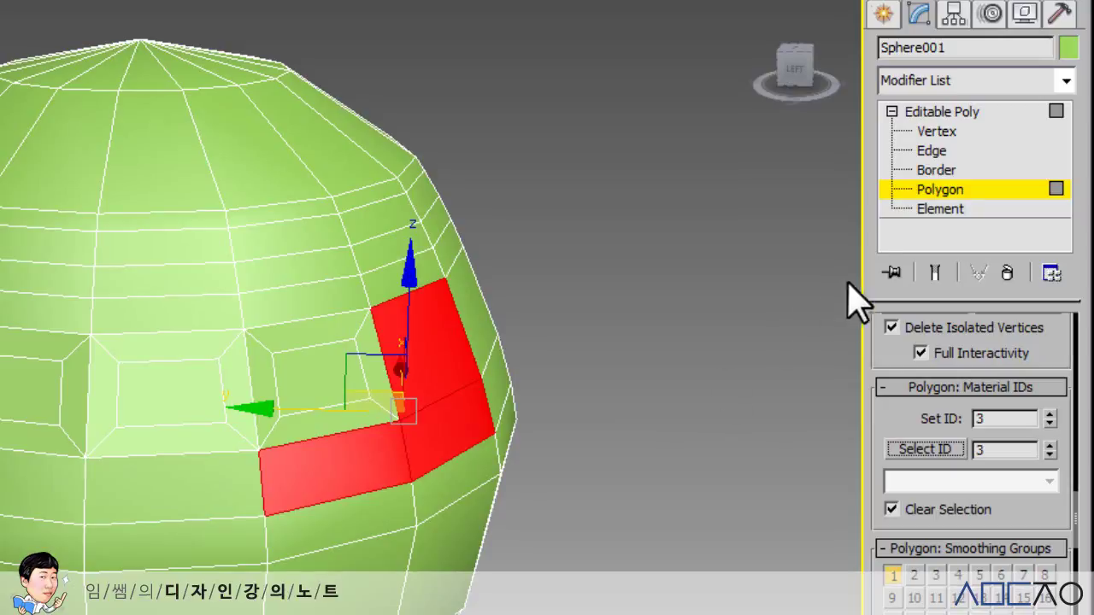
# Select the whole sphere at Element level, set its material ID back to 1, and clear the selection
pyautogui.click(933, 210)
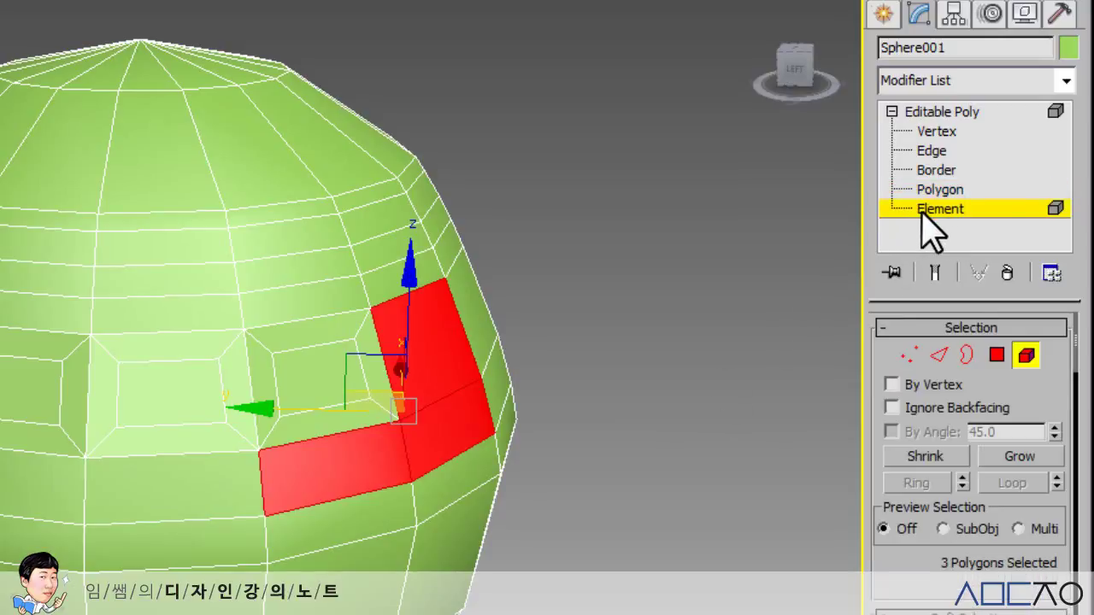
pyautogui.click(354, 269)
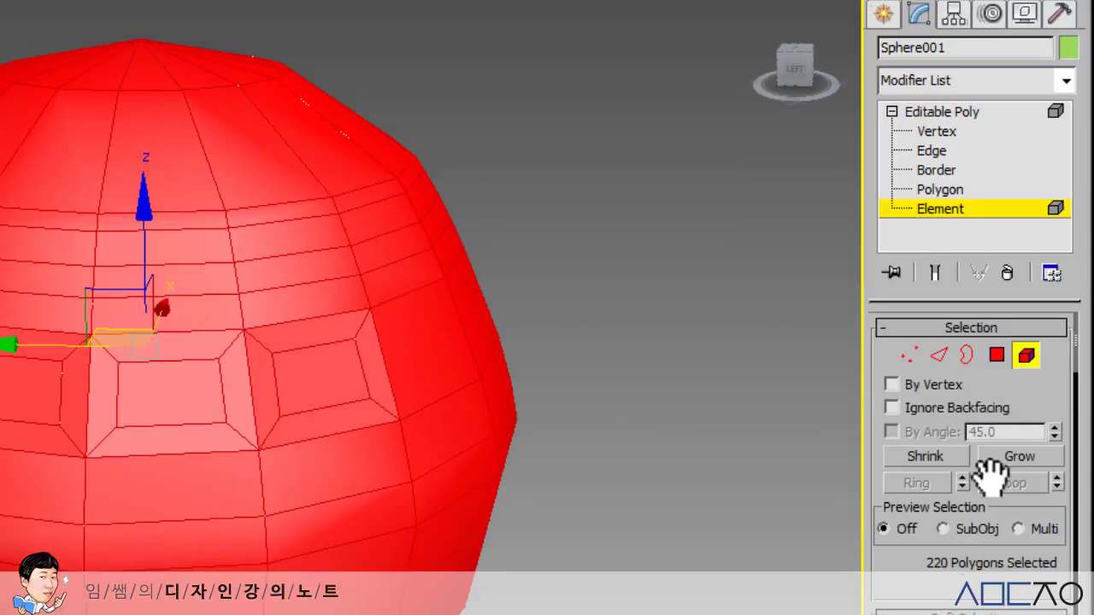
pyautogui.scroll(-1, 947, 511)
pyautogui.scroll(-15, 947, 511)
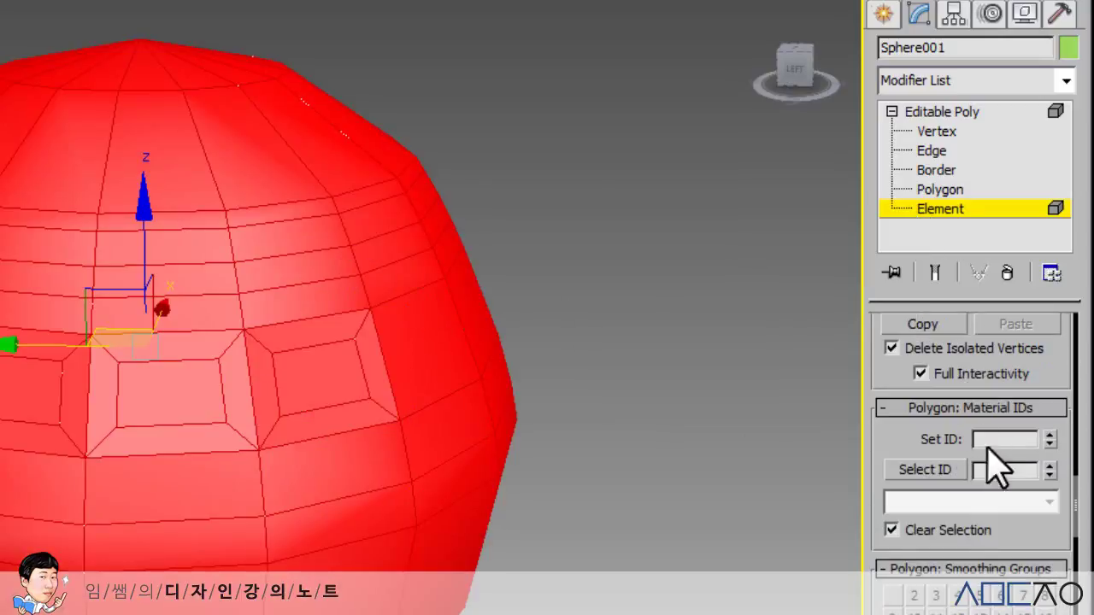
pyautogui.click(716, 435)
# At Polygon level, assign a material ID to three adjacent polygons below the top cap and clear the selection
pyautogui.click(933, 189)
pyautogui.click(228, 166)
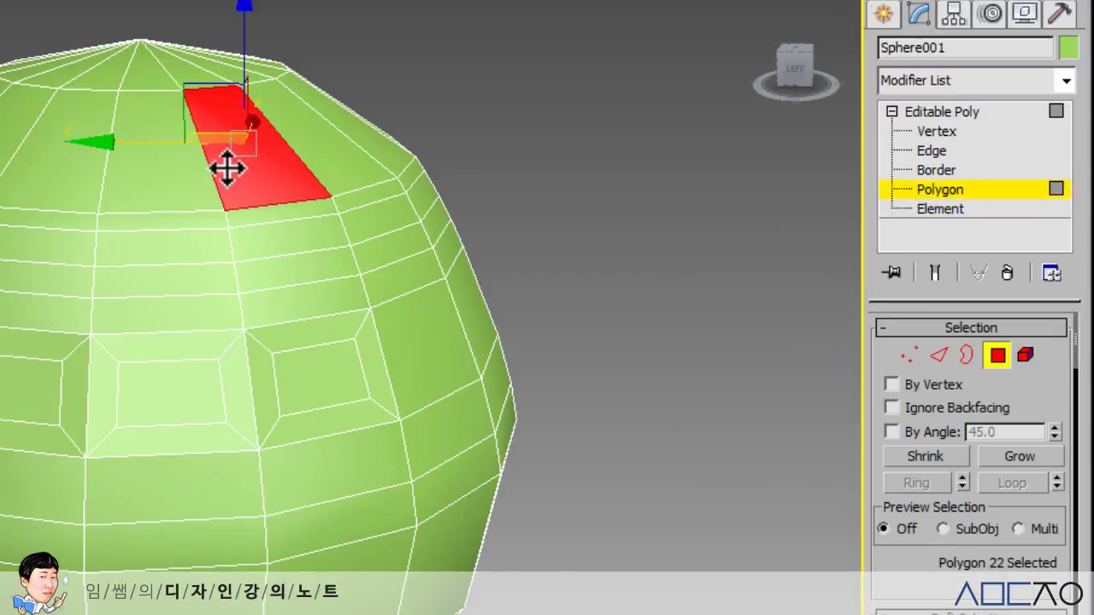
pyautogui.keyDown('ctrl'); pyautogui.click(167, 164); pyautogui.keyUp('ctrl')
pyautogui.keyDown('ctrl'); pyautogui.click(312, 155); pyautogui.keyUp('ctrl')
pyautogui.scroll(-20, 938, 517)
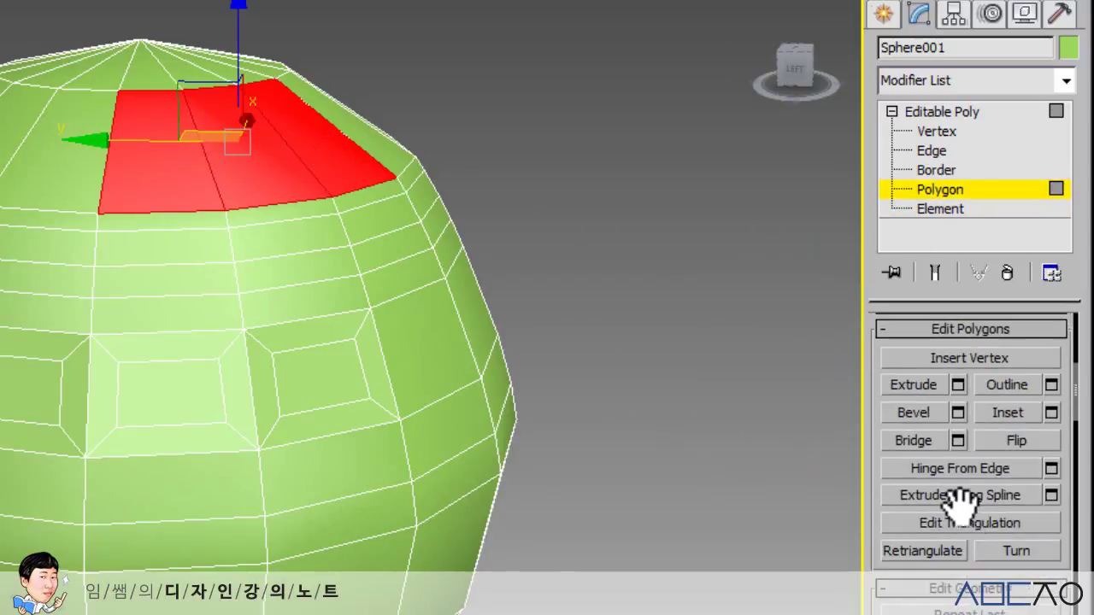
pyautogui.click(992, 533)
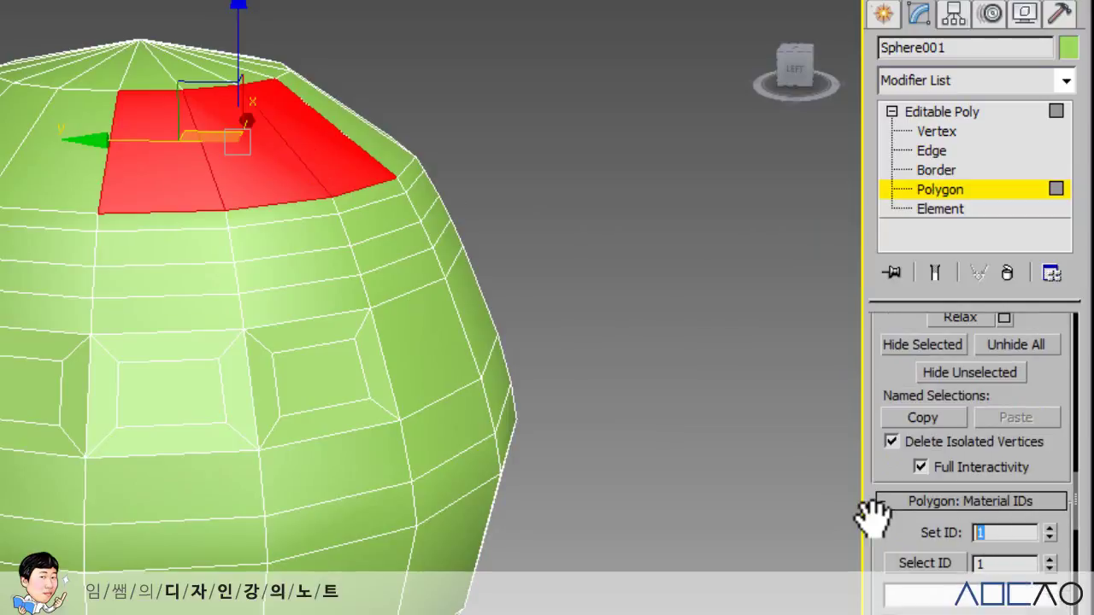
pyautogui.click(637, 439)
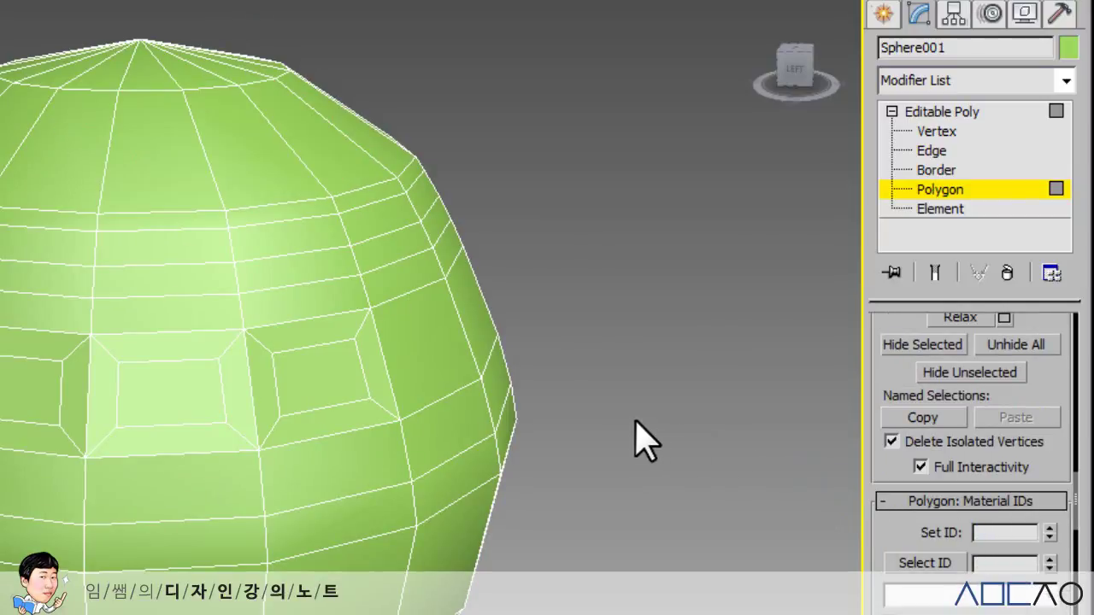
# Assign a material ID to the three L-shaped polygons beside the inset band and clear the selection
pyautogui.click(428, 376)
pyautogui.keyDown('ctrl'); pyautogui.click(438, 431); pyautogui.keyUp('ctrl')
pyautogui.keyDown('ctrl'); pyautogui.click(359, 463); pyautogui.keyUp('ctrl')
pyautogui.hotkey('ctrl', 'z')
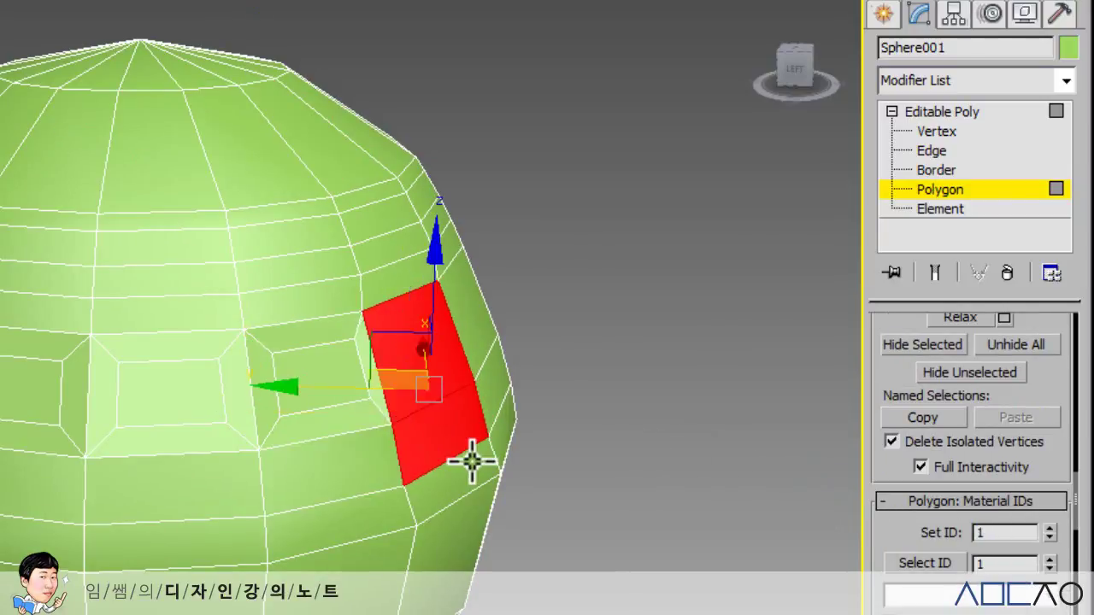
pyautogui.keyDown('ctrl'); pyautogui.click(411, 460); pyautogui.keyUp('ctrl')
pyautogui.click(992, 531)
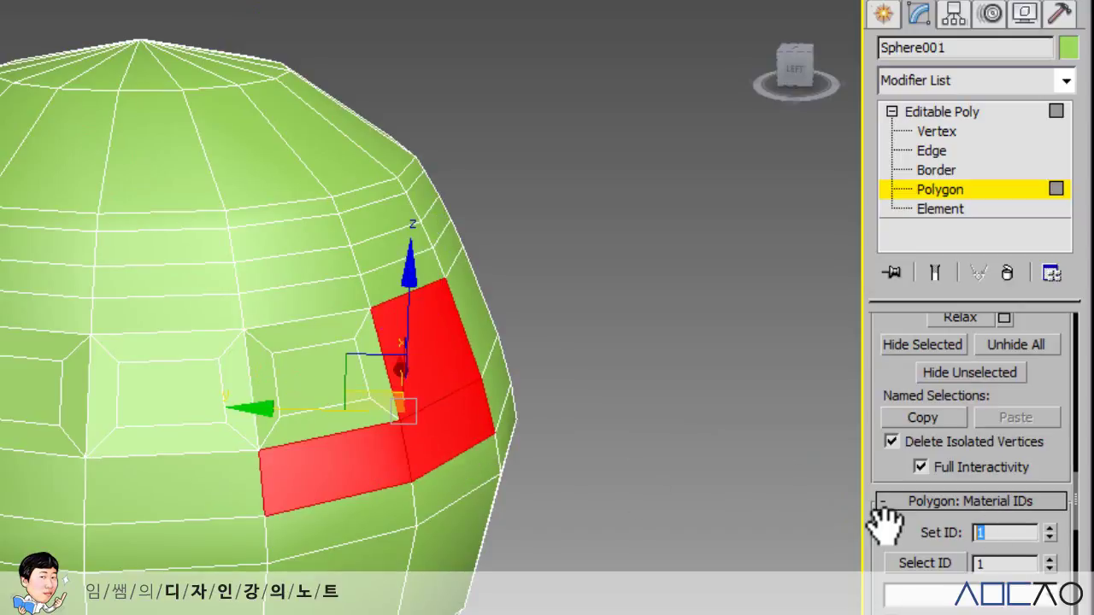
pyautogui.click(715, 452)
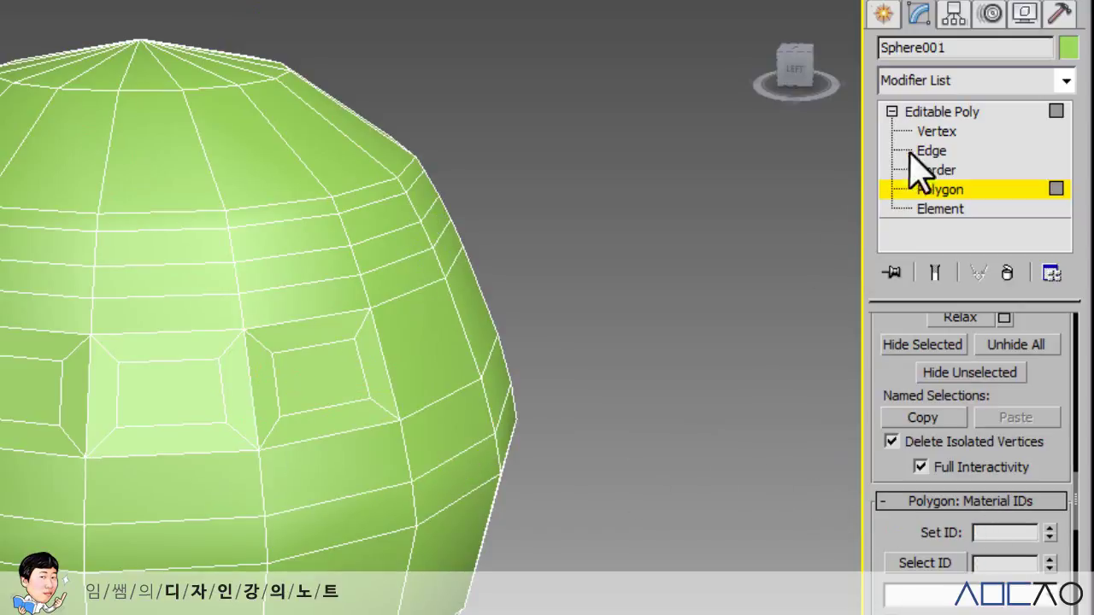
# Leave and re-enter Polygon level, pick upper polygons repeatedly with Ignore Backfacing off to test back-side selection, and clear the selection
pyautogui.click(931, 111)
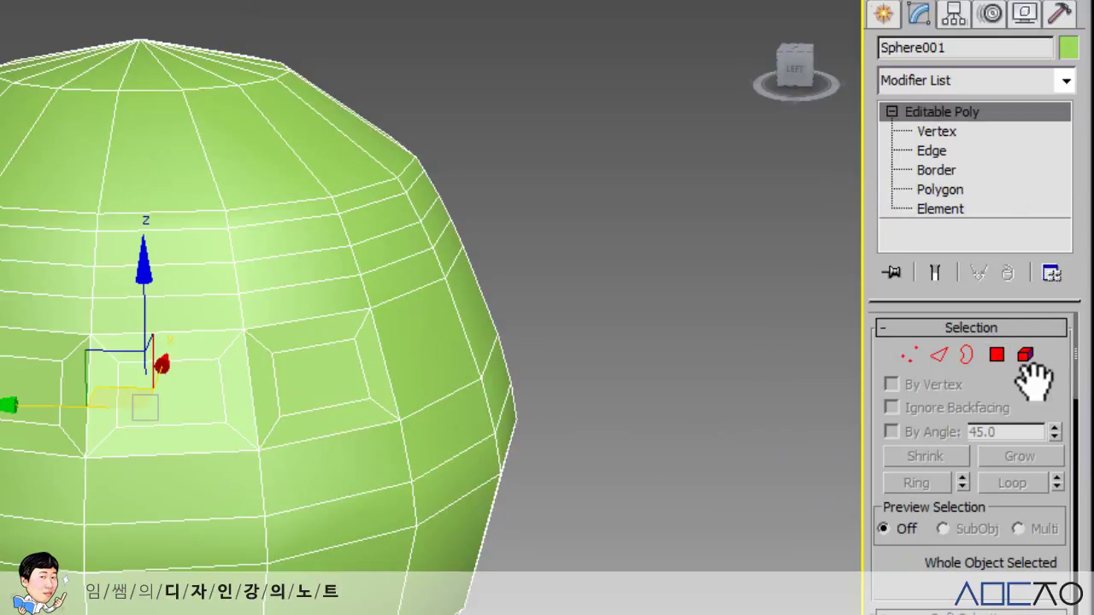
pyautogui.click(996, 355)
pyautogui.click(172, 183)
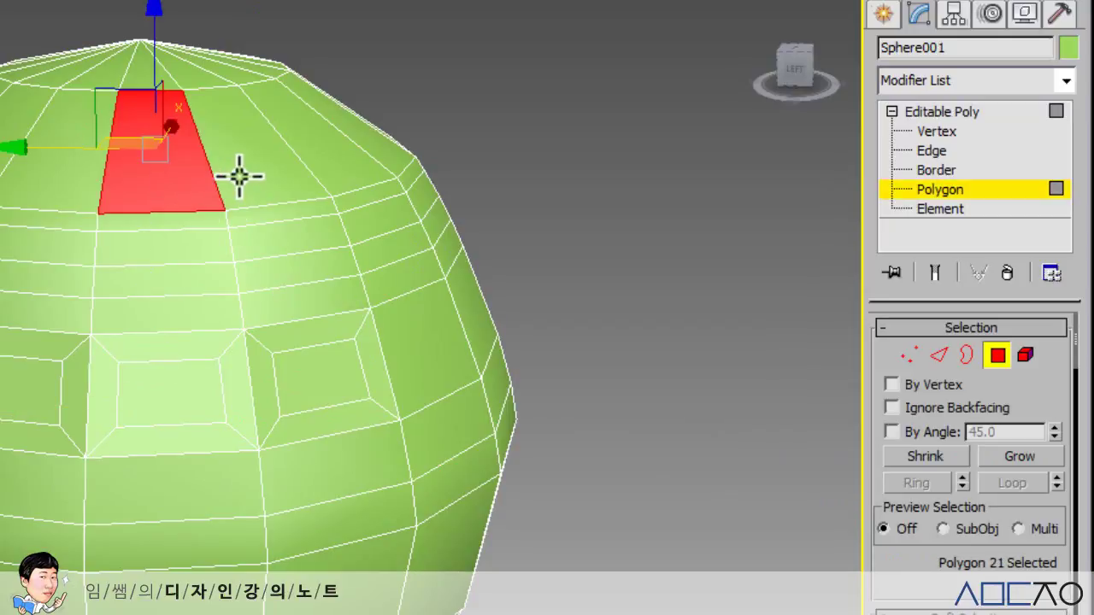
pyautogui.click(243, 176)
pyautogui.click(147, 168)
pyautogui.click(150, 169)
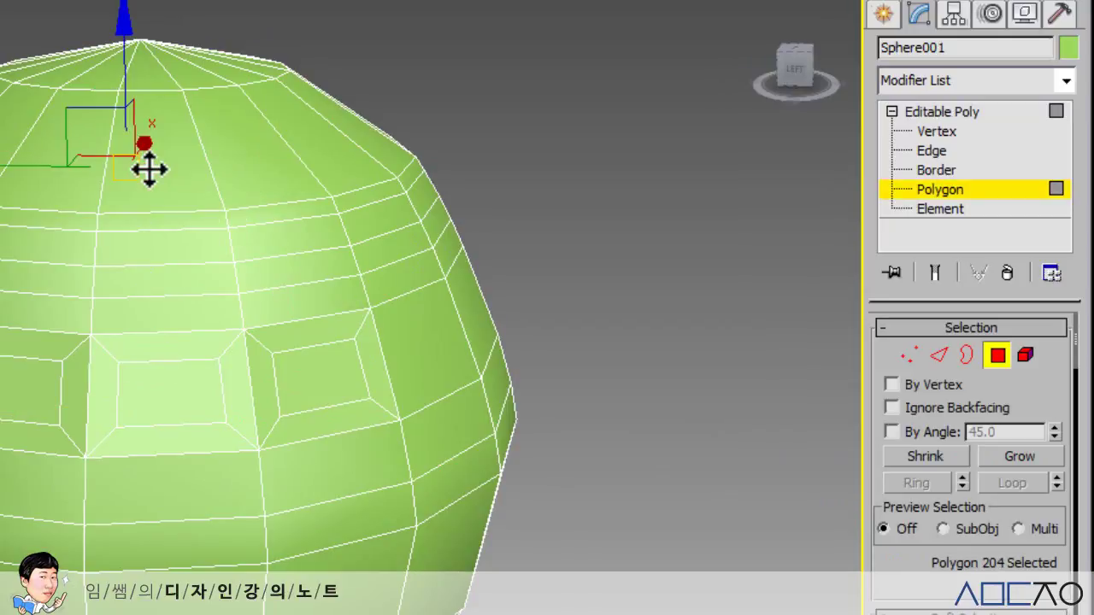
pyautogui.keyDown('alt'); pyautogui.moveTo(148, 304); pyautogui.dragTo(180, 314, button='middle'); pyautogui.keyUp('alt')
pyautogui.click(538, 195)
pyautogui.moveTo(597, 270); pyautogui.dragTo(567, 236, button='middle')
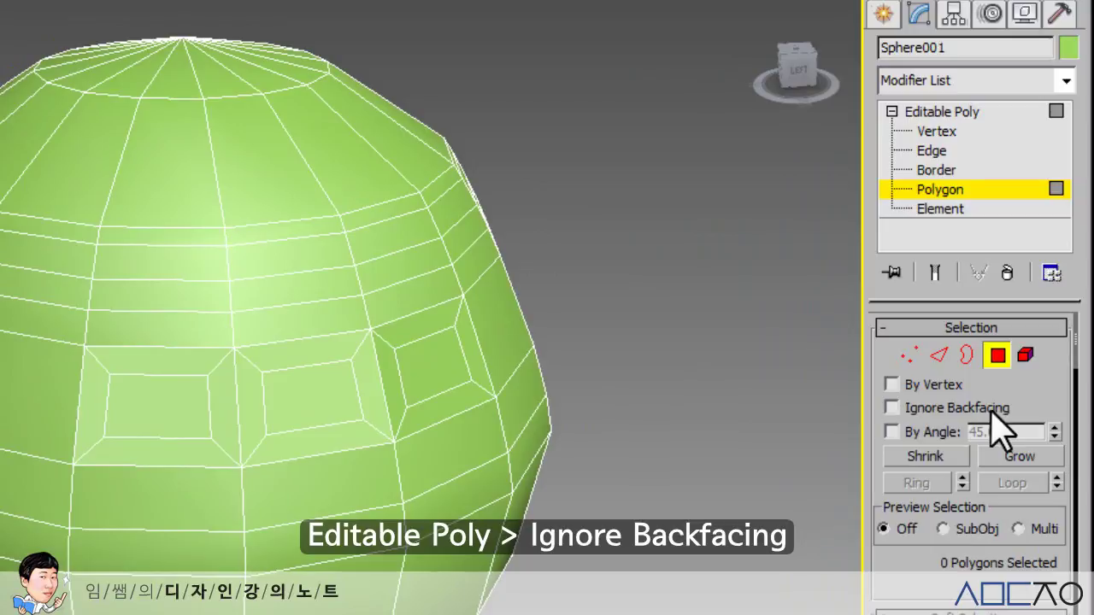
# Compare picking the same upper polygon with Ignore Backfacing on and off, and clear the selection
pyautogui.click(892, 407)
pyautogui.click(239, 180)
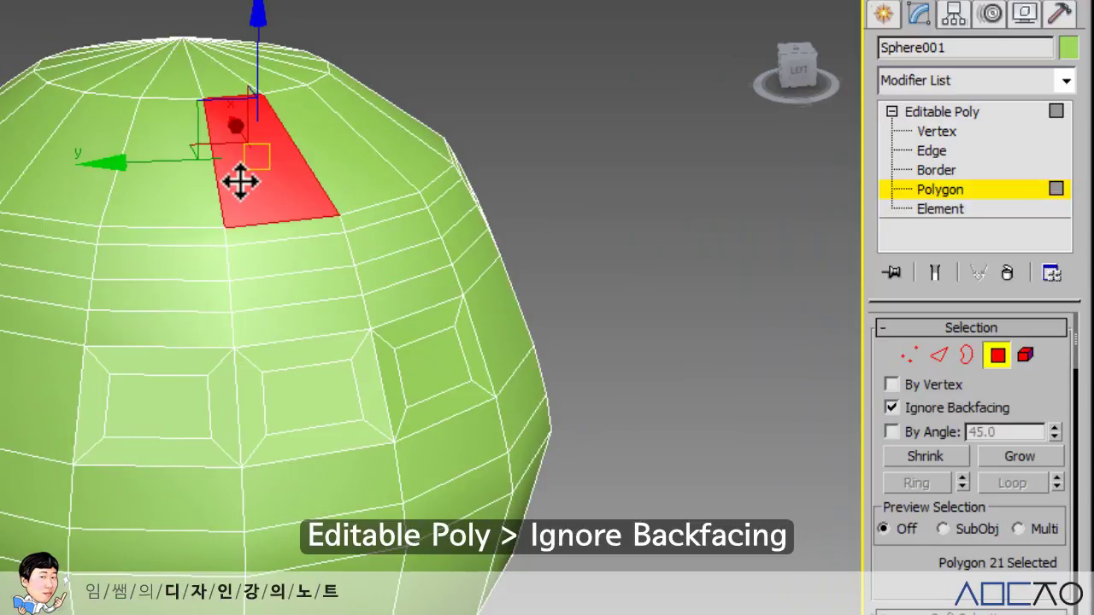
pyautogui.click(891, 408)
pyautogui.click(727, 334)
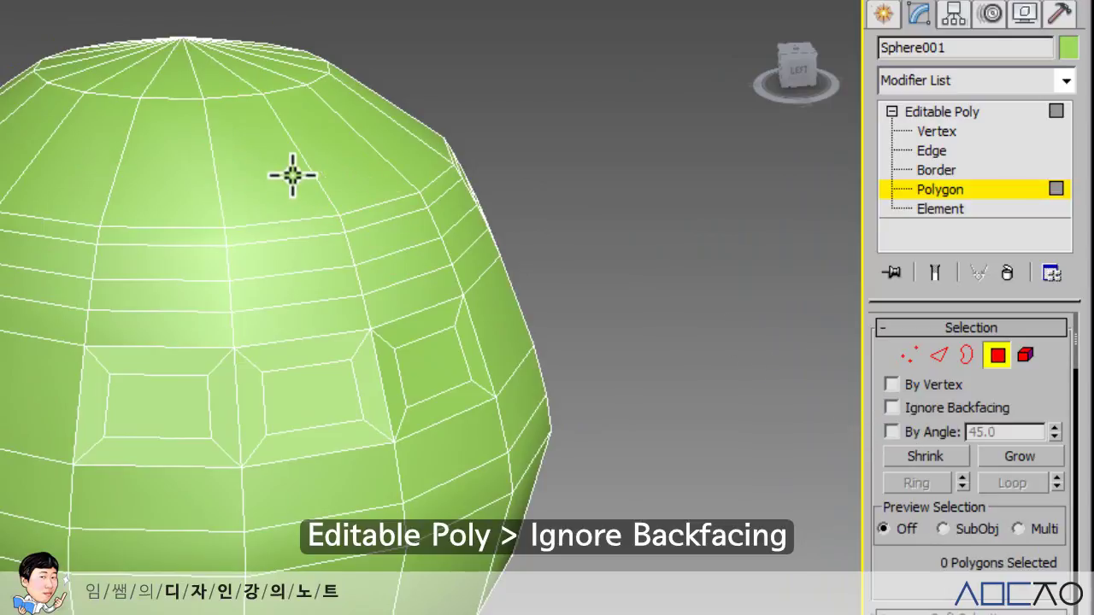
pyautogui.click(282, 178)
pyautogui.click(281, 180)
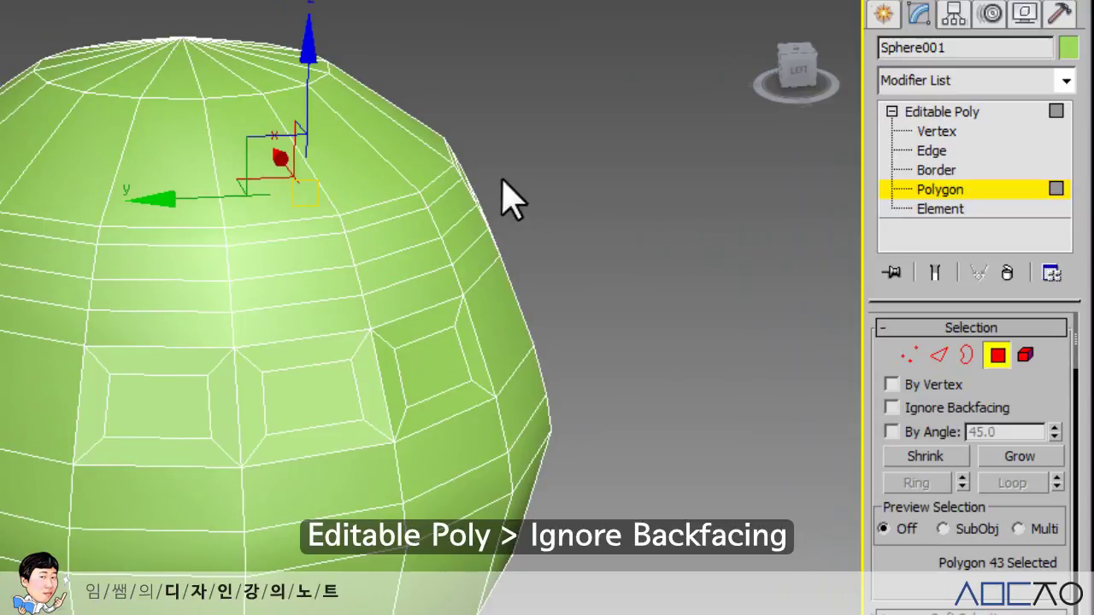
pyautogui.click(603, 205)
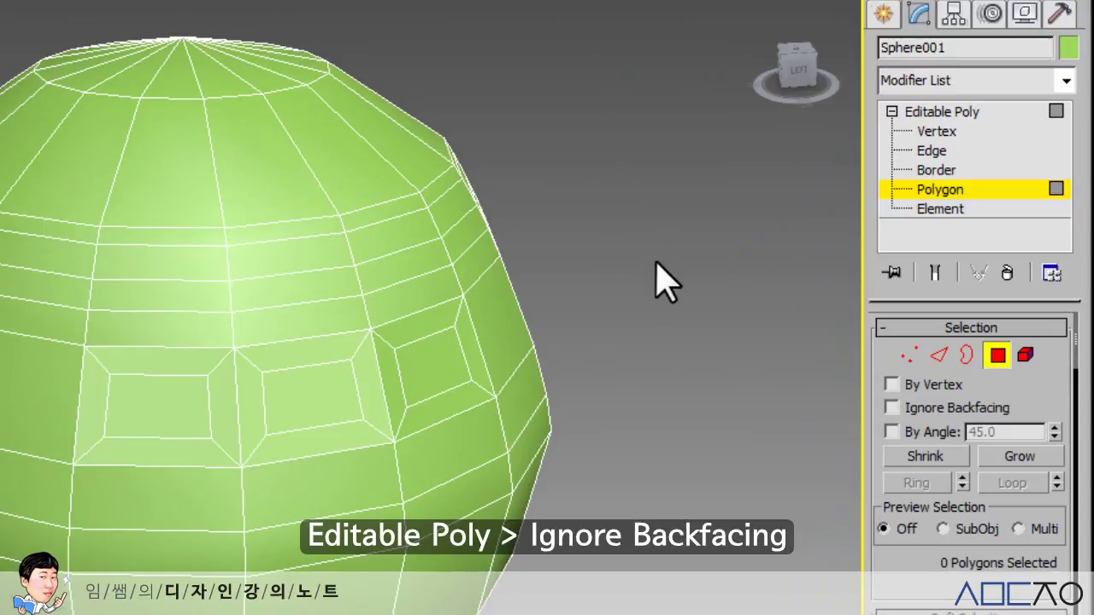
# Enable Ignore Backfacing, pick front-facing polygons on the upper sphere, and clear the selection
pyautogui.click(891, 408)
pyautogui.click(268, 176)
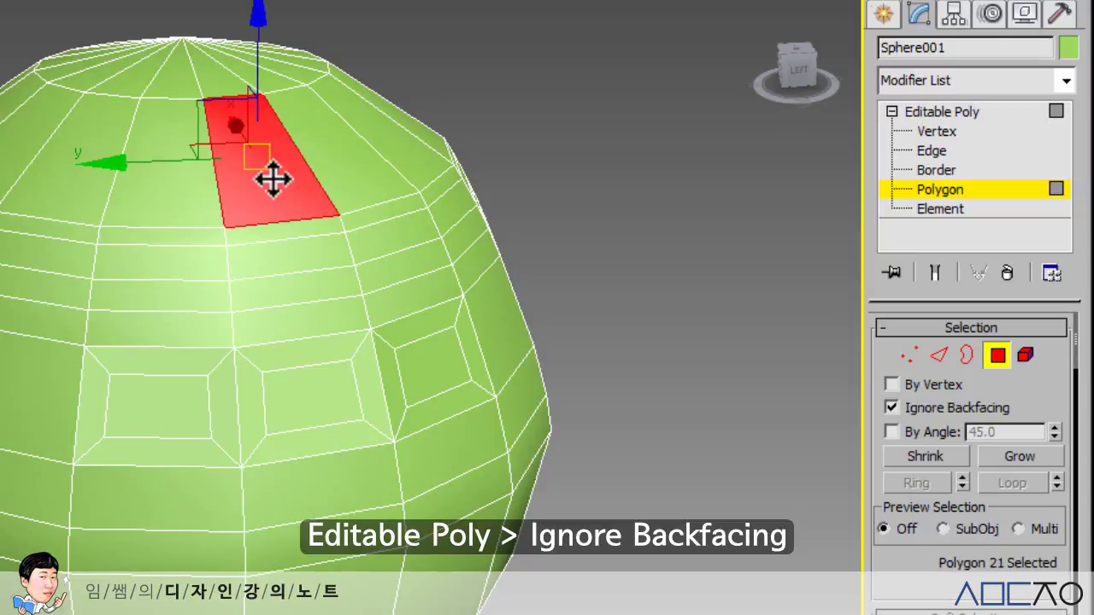
pyautogui.click(342, 171)
pyautogui.click(582, 188)
pyautogui.moveTo(603, 361); pyautogui.dragTo(600, 400, button='middle')
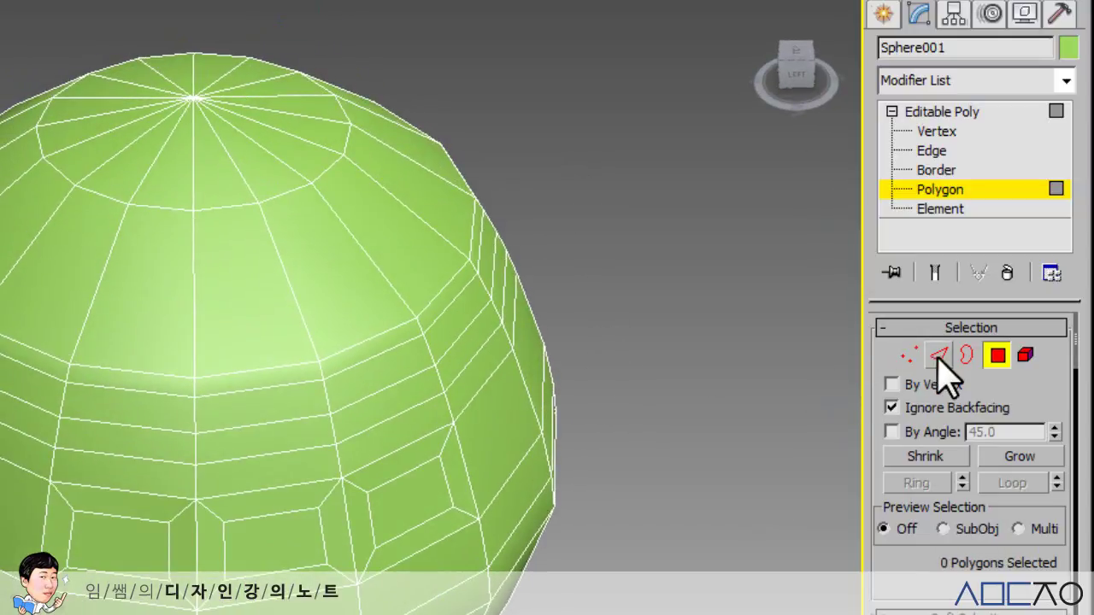
# At Edge level, select one vertical edge below the top cap and extend it to its full edge ring
pyautogui.press('2')
pyautogui.click(432, 227)
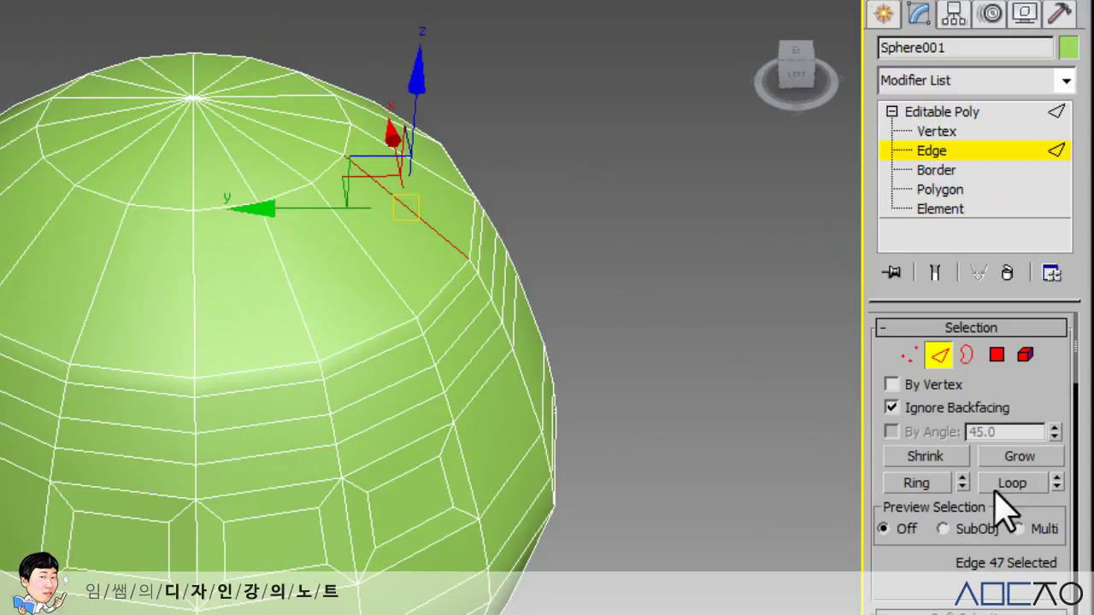
pyautogui.click(912, 484)
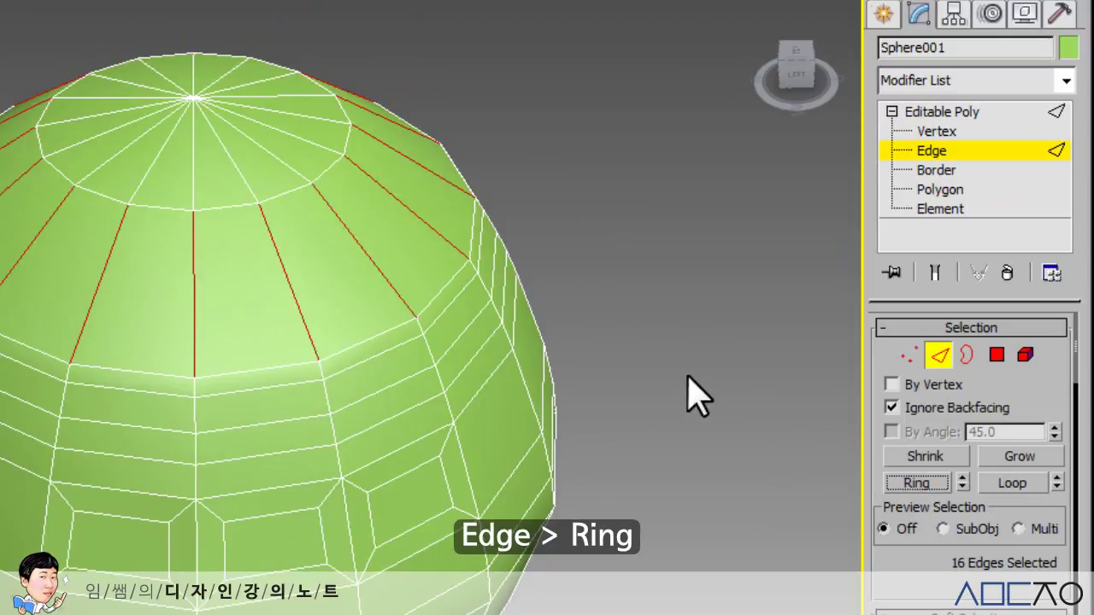
# Try Connect on the edge ring with 2 segments and pinch 16, cancel it, and clear the selection
pyautogui.moveTo(908, 564); pyautogui.dragTo(924, 421)
pyautogui.scroll(-3, 998, 560)
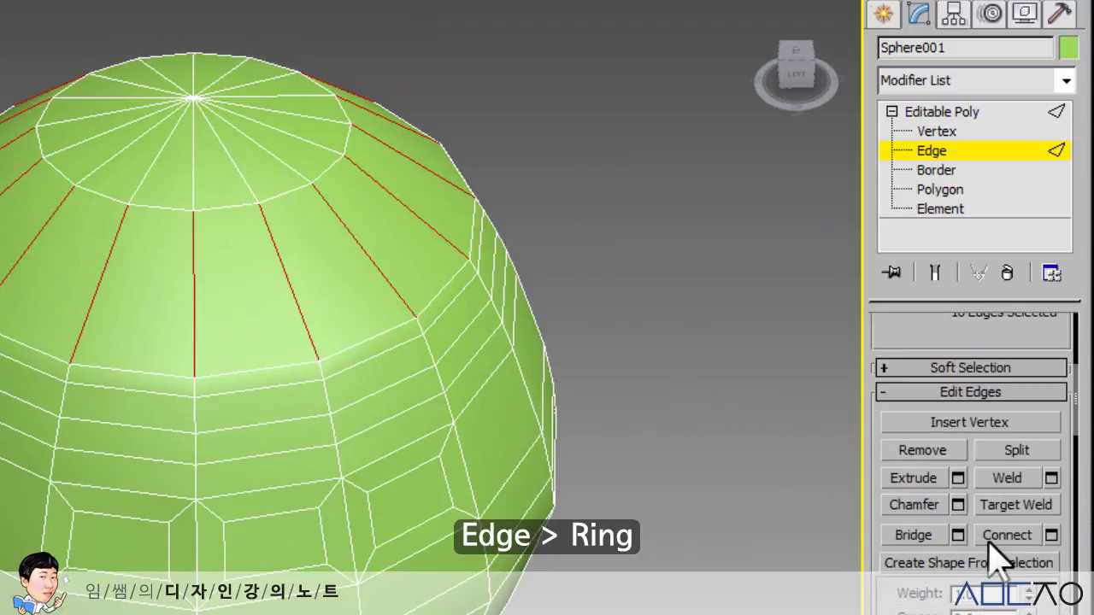
pyautogui.click(1052, 535)
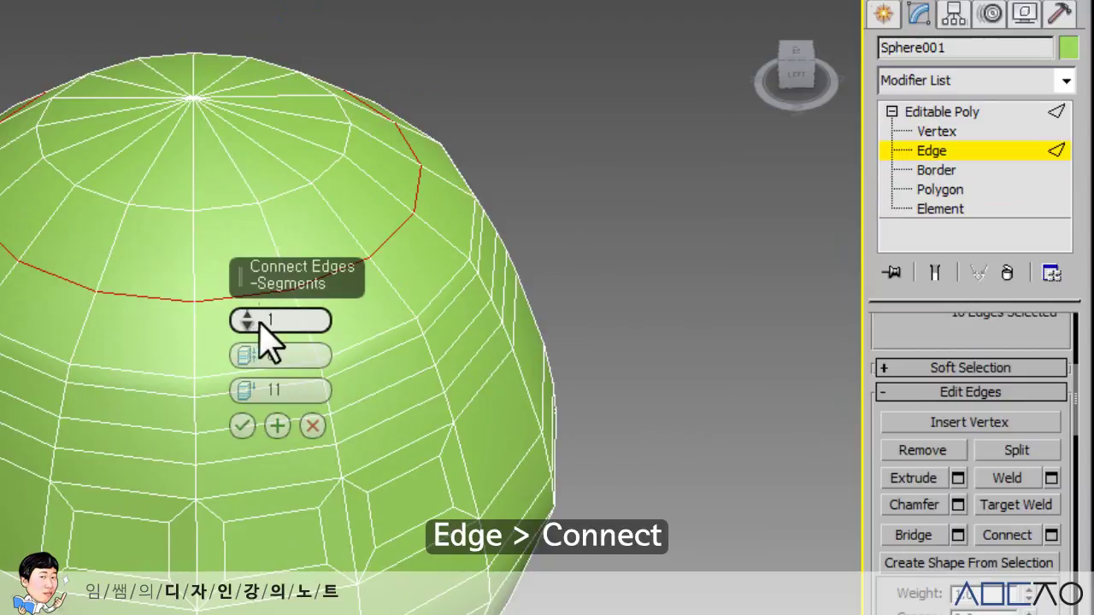
pyautogui.moveTo(249, 314); pyautogui.dragTo(250, 306)
pyautogui.moveTo(246, 353); pyautogui.dragTo(256, 293)
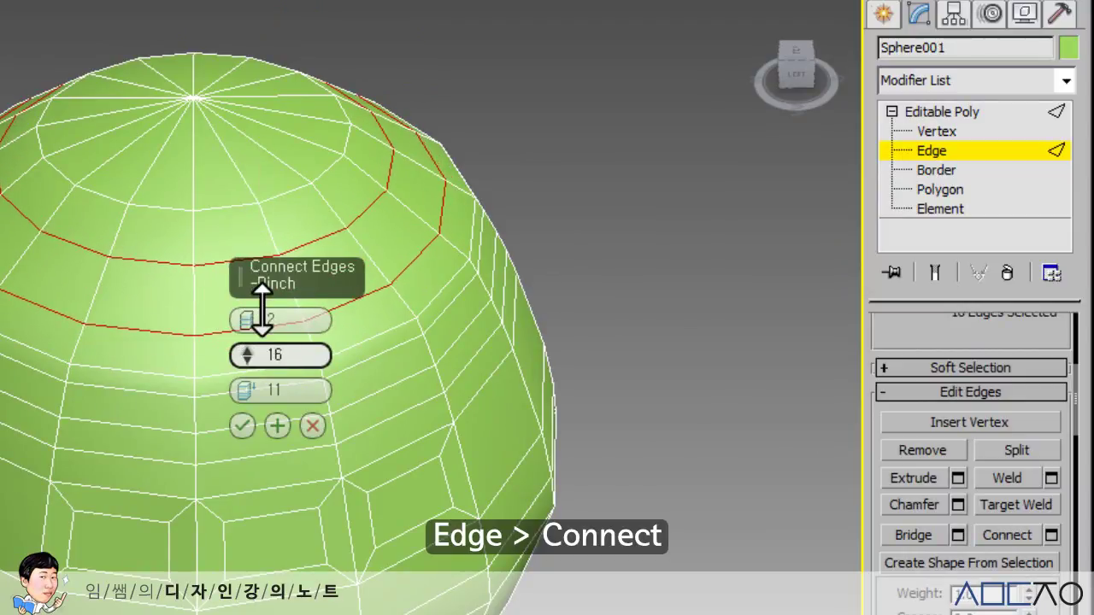
pyautogui.click(313, 426)
pyautogui.click(652, 257)
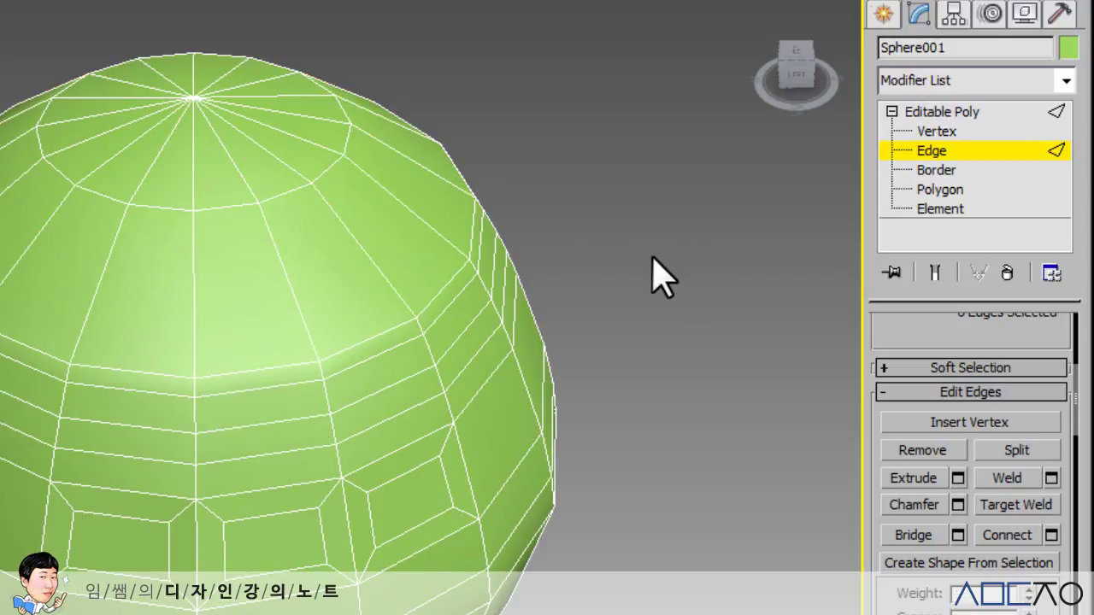
# Select one vertical edge below the top cap, extend it to its ring, connect it with 1 segment, and clear the selection
pyautogui.click(291, 280)
pyautogui.scroll(2, 911, 451)
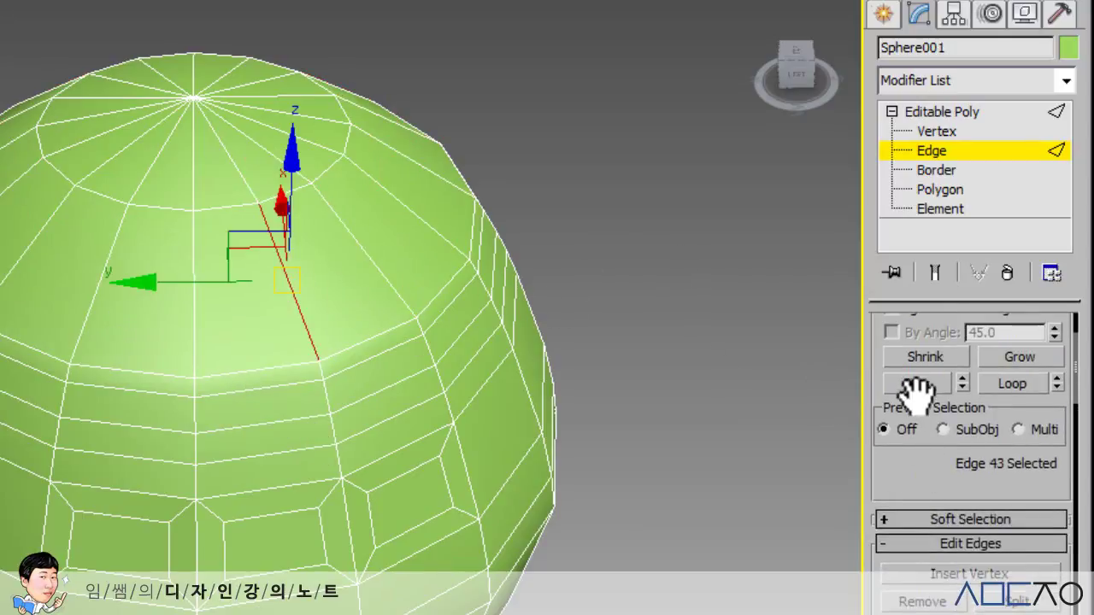
pyautogui.click(916, 385)
pyautogui.scroll(-4, 913, 471)
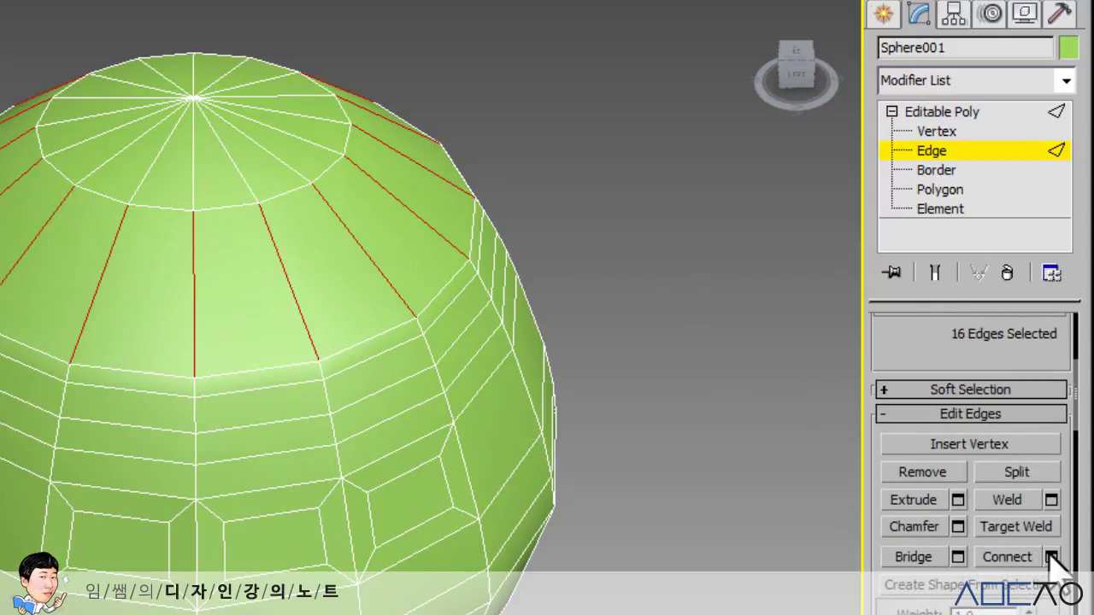
pyautogui.click(1051, 557)
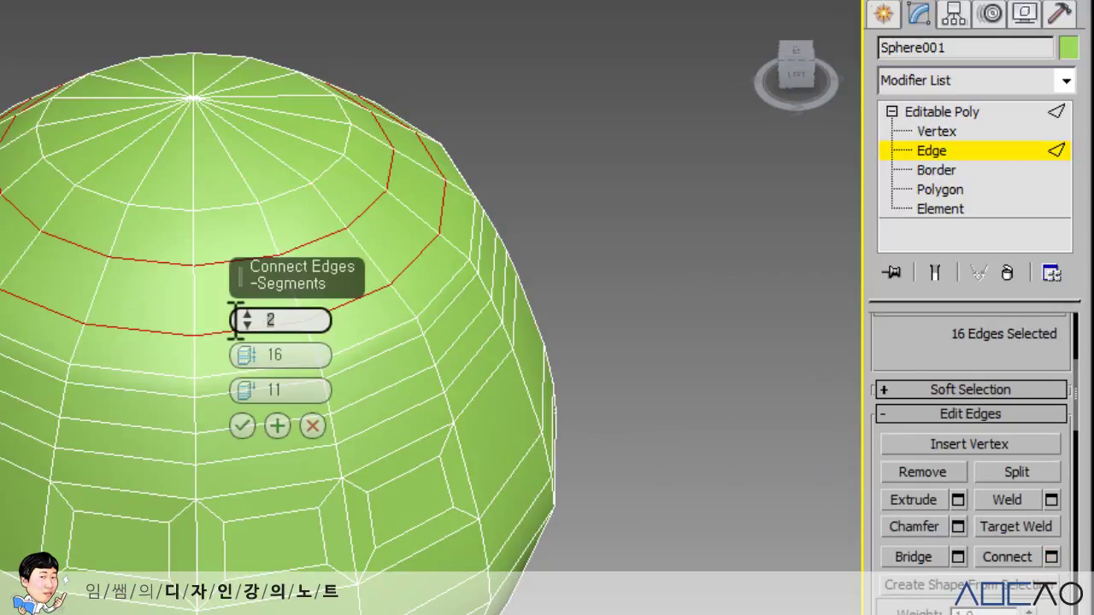
pyautogui.write('1')
pyautogui.press('Return')
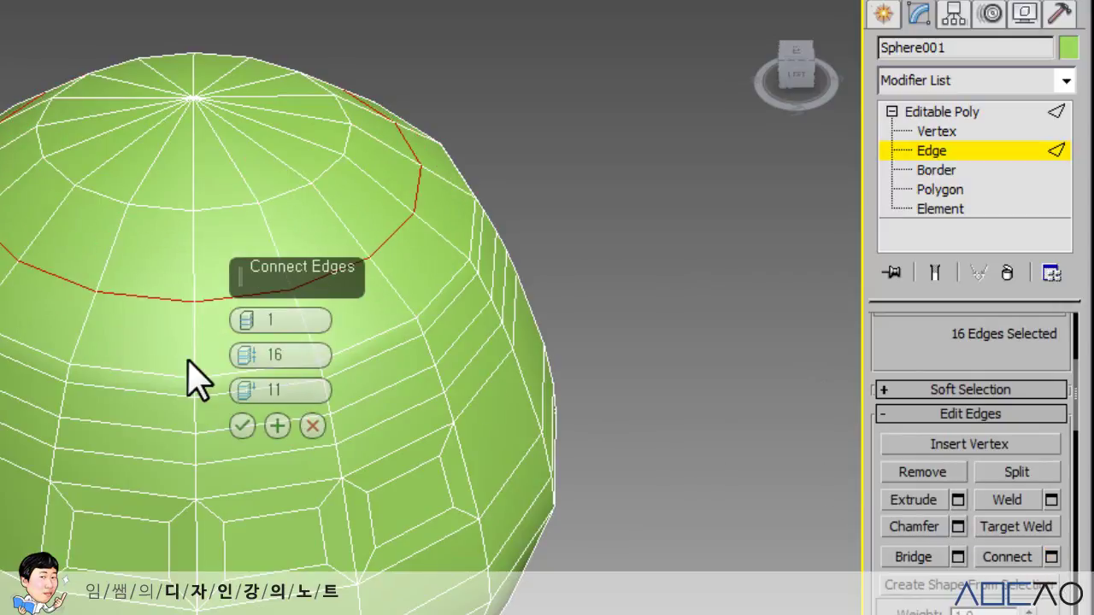
pyautogui.press('Return')
pyautogui.click(683, 312)
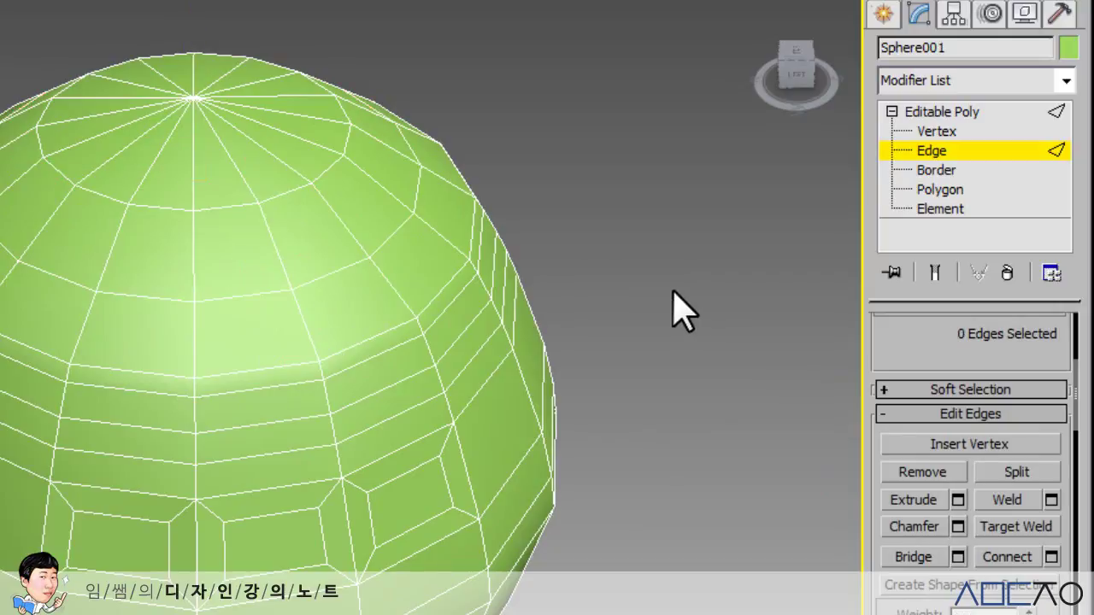
# Select one edge of the new horizontal division below the top cap and extend it to its full loop
pyautogui.keyDown('alt'); pyautogui.moveTo(683, 311); pyautogui.dragTo(515, 276, button='middle'); pyautogui.keyUp('alt')
pyautogui.click(346, 184)
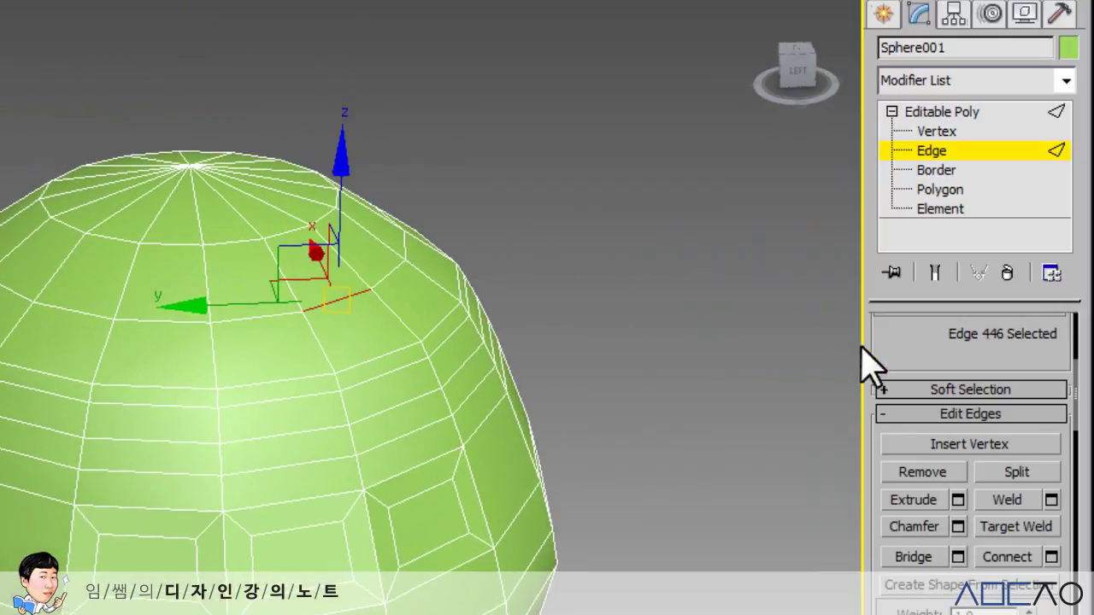
pyautogui.moveTo(897, 351); pyautogui.dragTo(908, 484)
pyautogui.click(1012, 387)
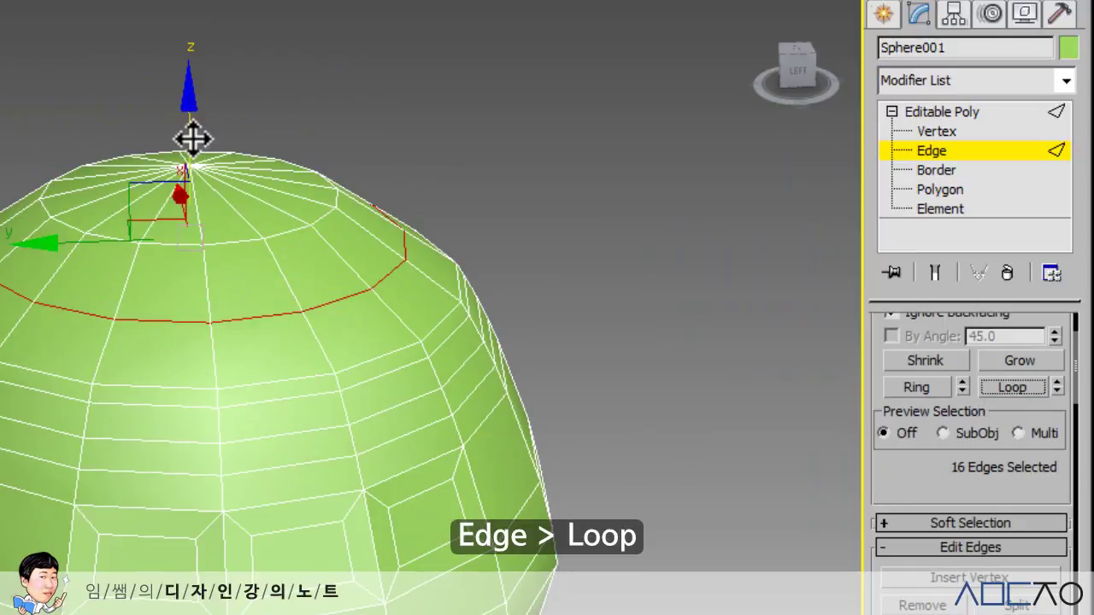
# Try raising the edge loop along Z and scaling it inward without constraints, and undo the changes
pyautogui.moveTo(190, 134); pyautogui.dragTo(178, 85)
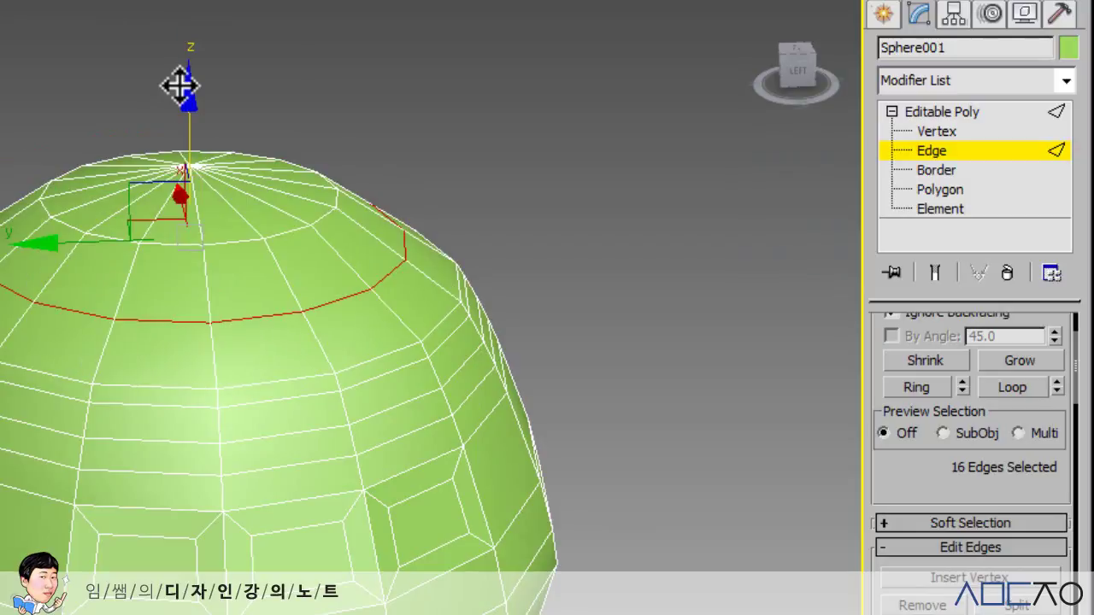
pyautogui.moveTo(190, 104); pyautogui.dragTo(199, 51)
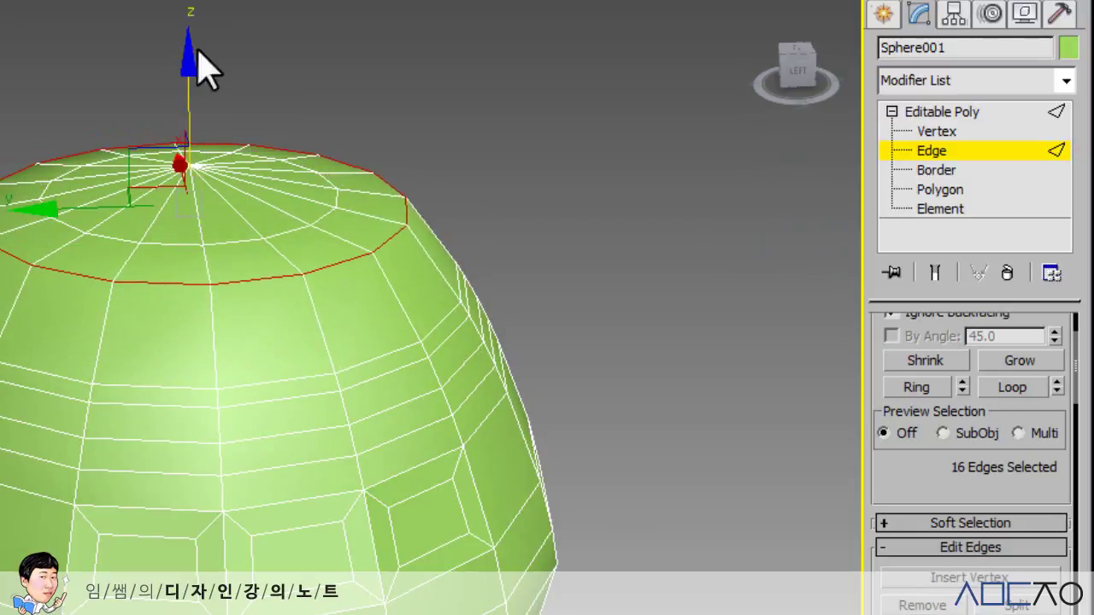
pyautogui.press('r')
pyautogui.moveTo(176, 161); pyautogui.dragTo(183, 193)
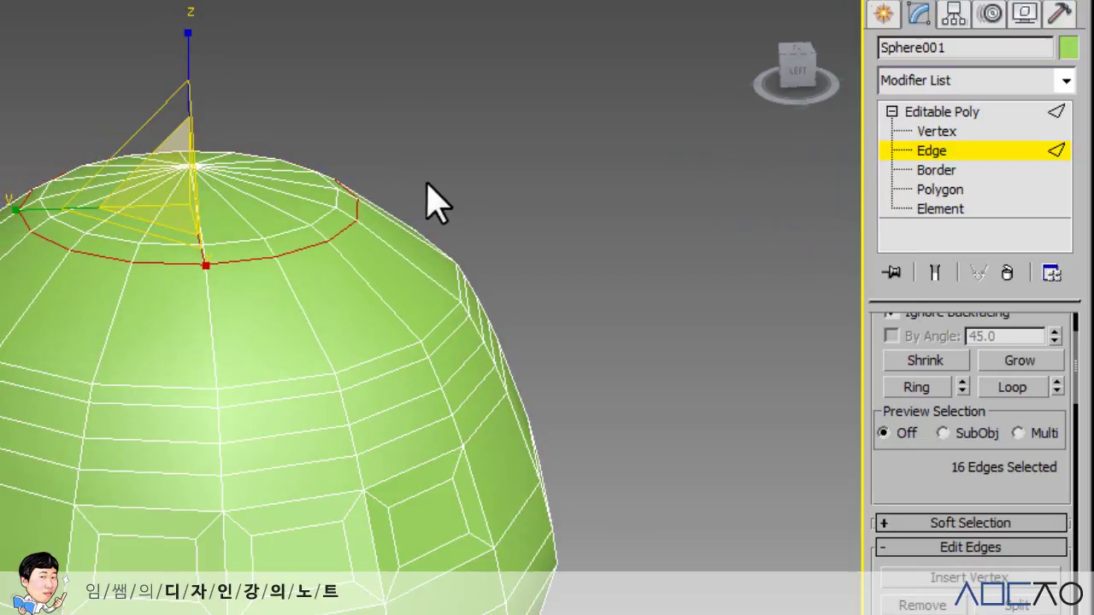
pyautogui.hotkey('ctrl', 'z')
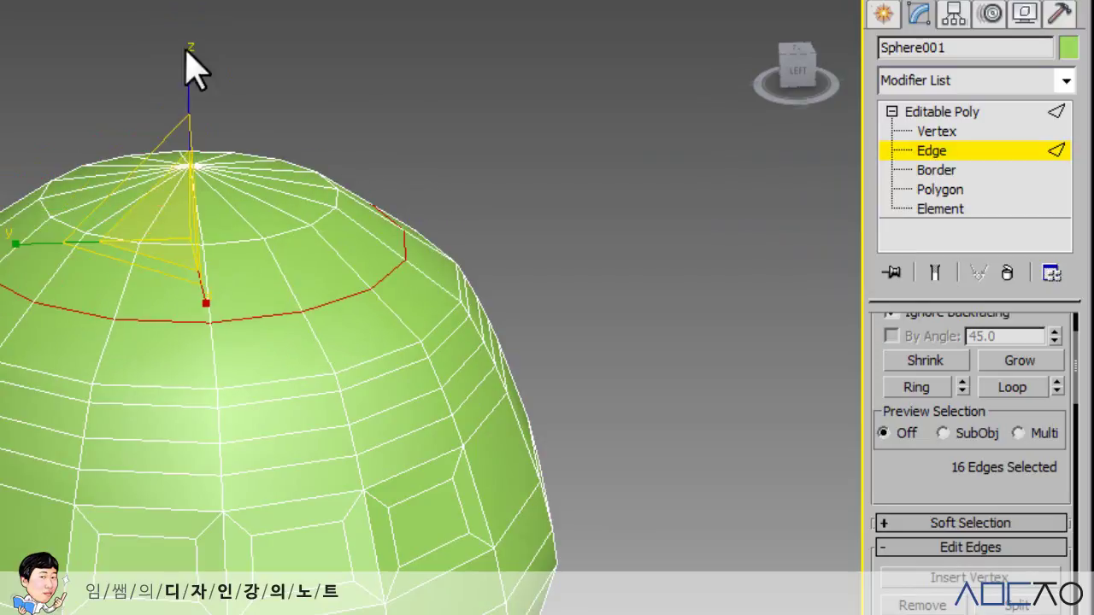
pyautogui.press('w')
pyautogui.moveTo(183, 134)
pyautogui.mouseDown()
pyautogui.moveTo(183, 88)
pyautogui.moveTo(196, 176)
pyautogui.moveTo(191, 91)
pyautogui.moveTo(190, 141)
pyautogui.mouseUp()
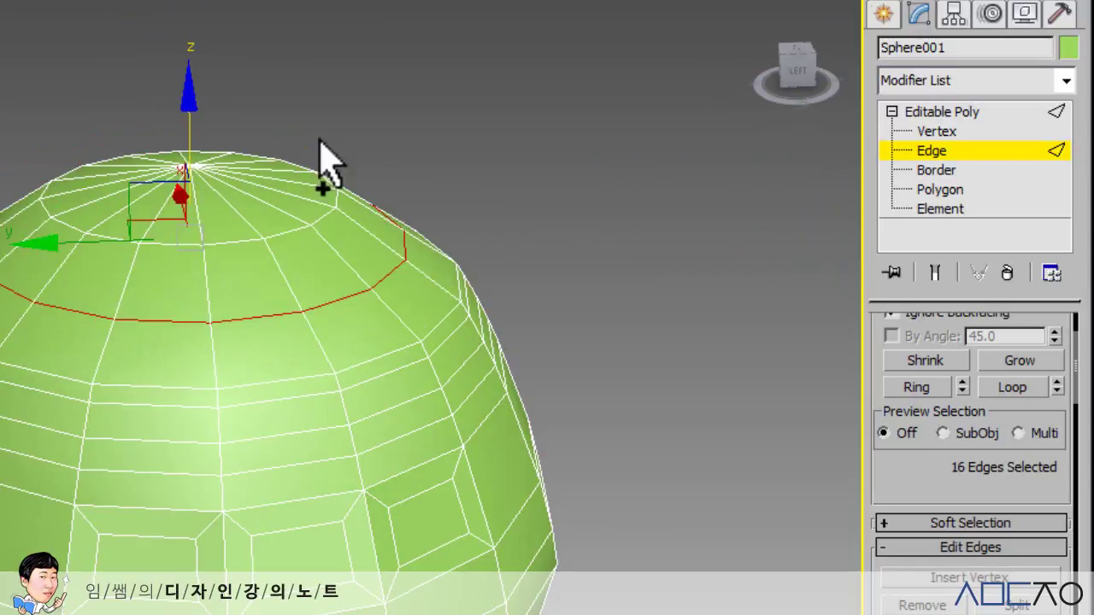
# Slide the edge loop upward along Z with the Edge constraint, set the constraint back to None, and clear the selection
pyautogui.scroll(-10, 920, 471)
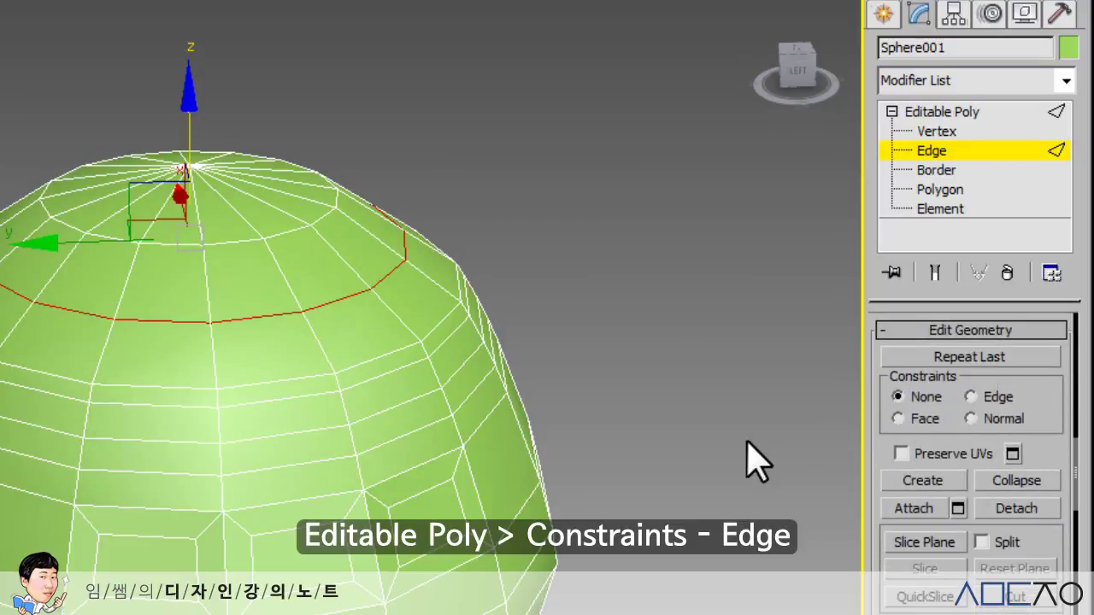
pyautogui.click(971, 397)
pyautogui.moveTo(186, 138); pyautogui.dragTo(207, 85)
pyautogui.click(898, 396)
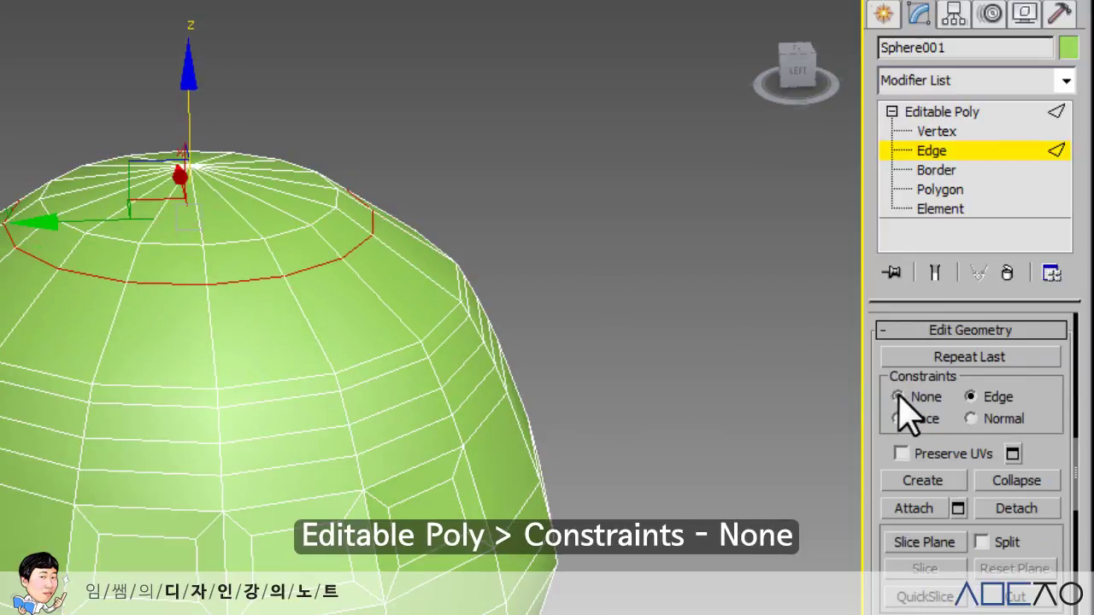
pyautogui.click(645, 363)
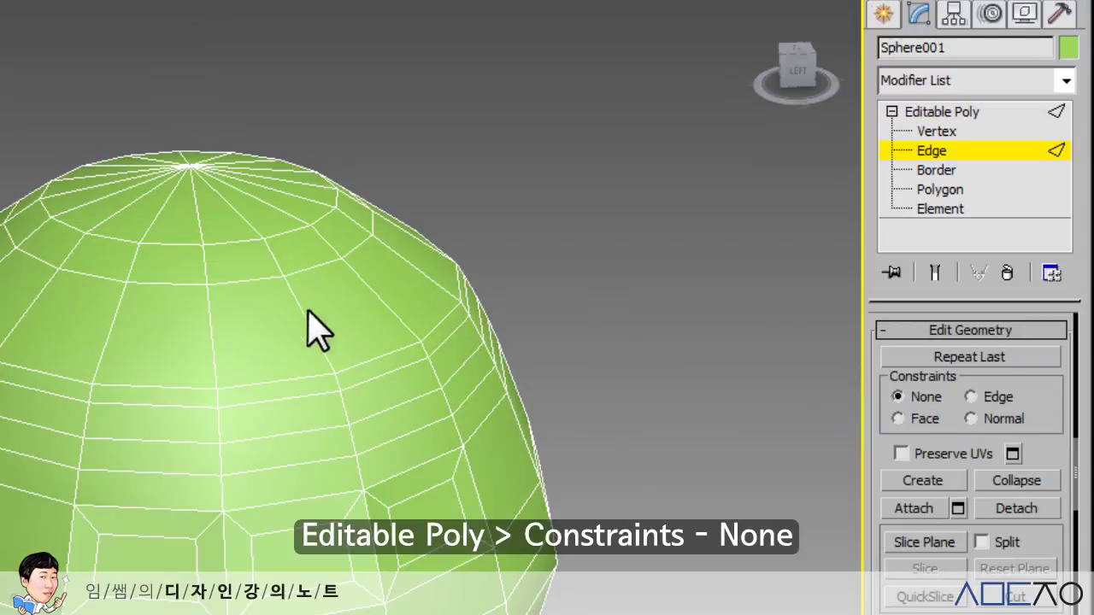
# Reselect the full edge loop below the cap, slide it down along Z with the Edge constraint, and clear the selection
pyautogui.click(248, 283)
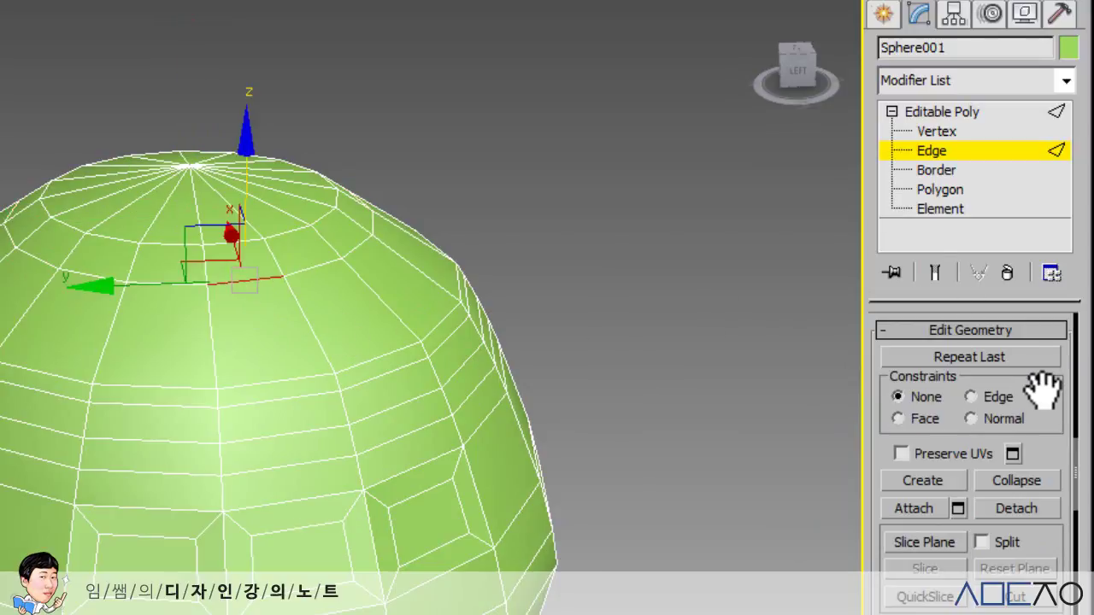
pyautogui.scroll(5, 1043, 393)
pyautogui.scroll(5, 1026, 389)
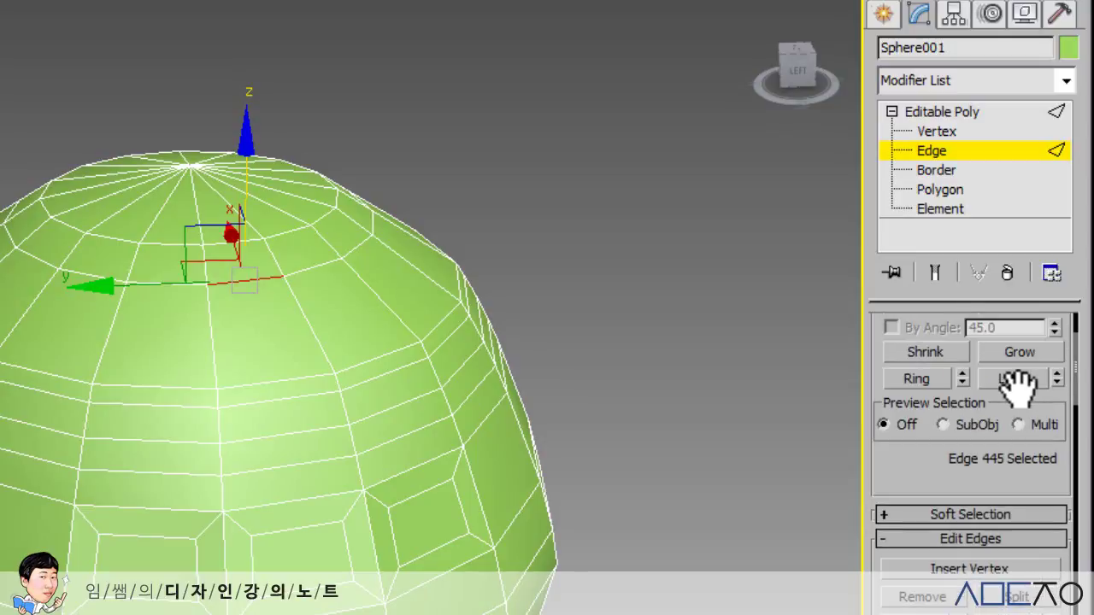
pyautogui.click(1013, 379)
pyautogui.scroll(-6, 959, 460)
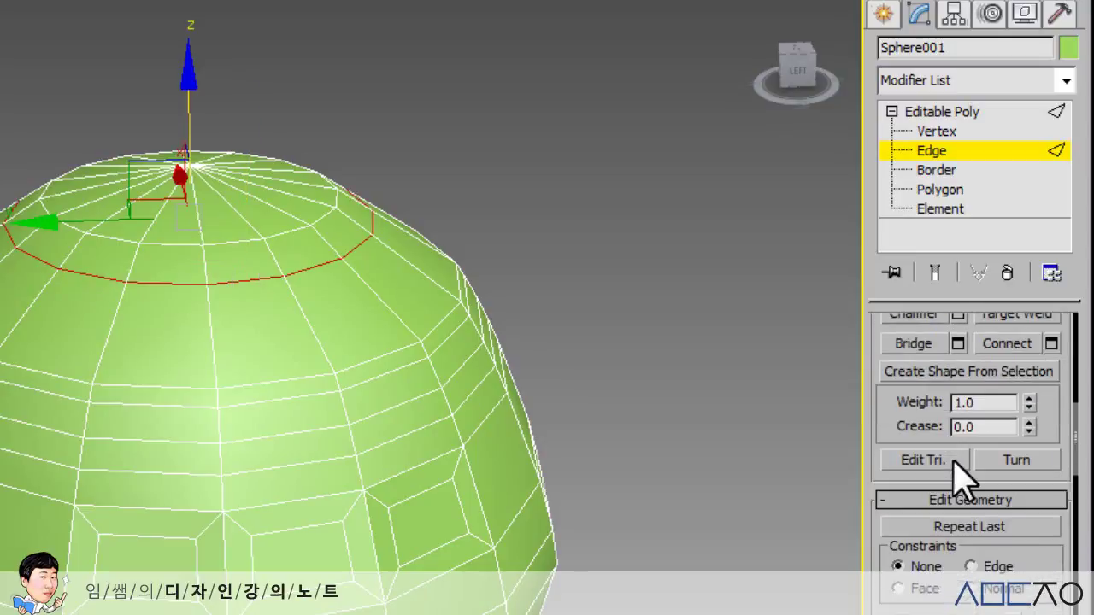
pyautogui.click(970, 494)
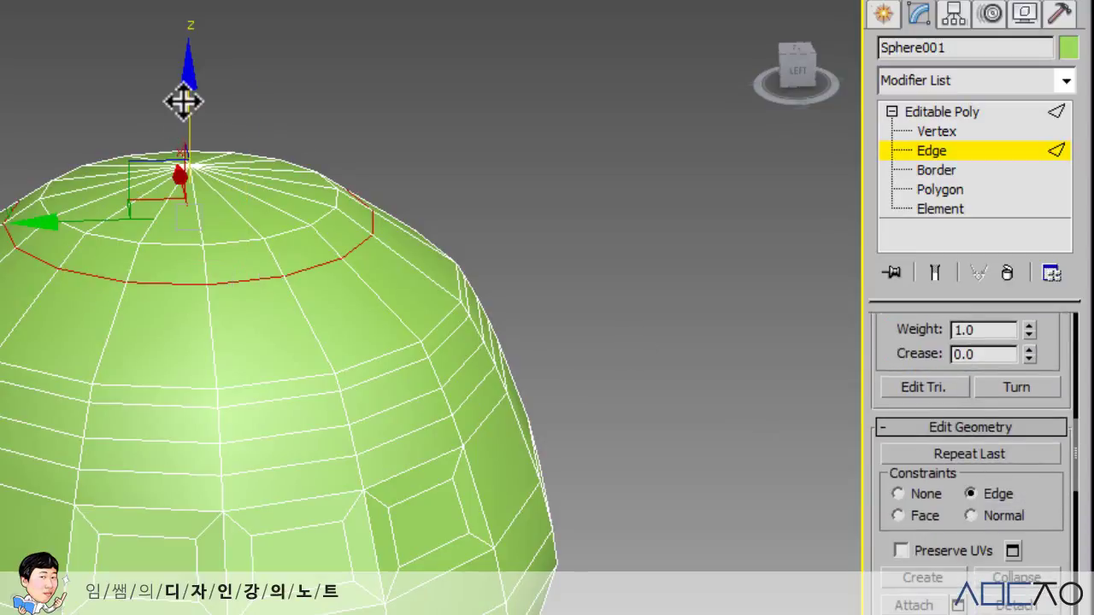
pyautogui.moveTo(186, 102); pyautogui.dragTo(181, 141)
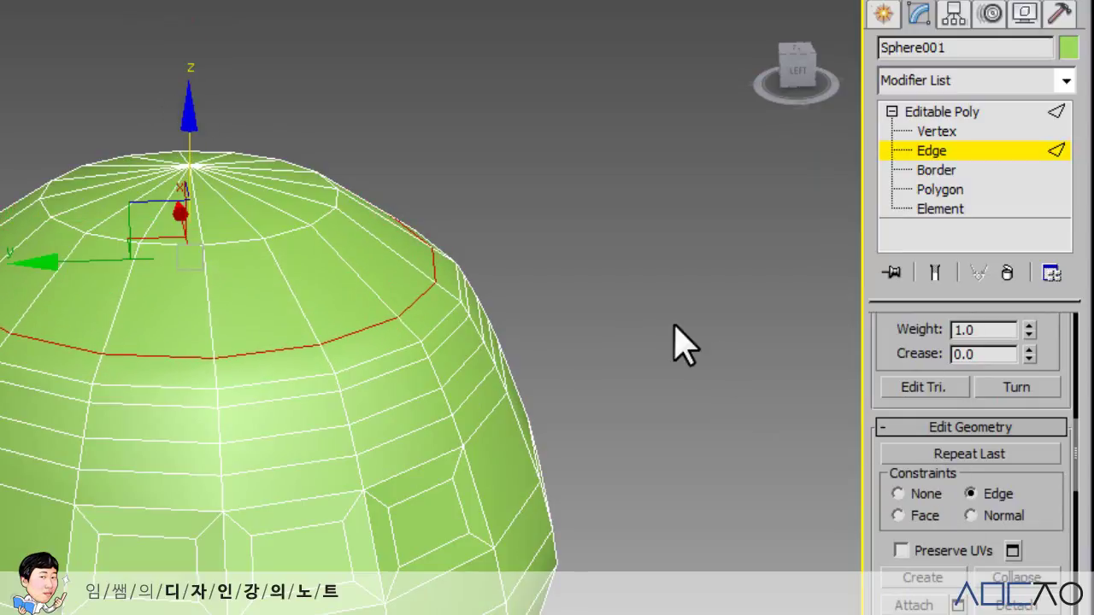
pyautogui.click(622, 301)
# Select a horizontal edge beside the inset panels and try moving it along Y with the Edge constraint
pyautogui.moveTo(472, 307); pyautogui.dragTo(561, 162, button='middle')
pyautogui.click(128, 333)
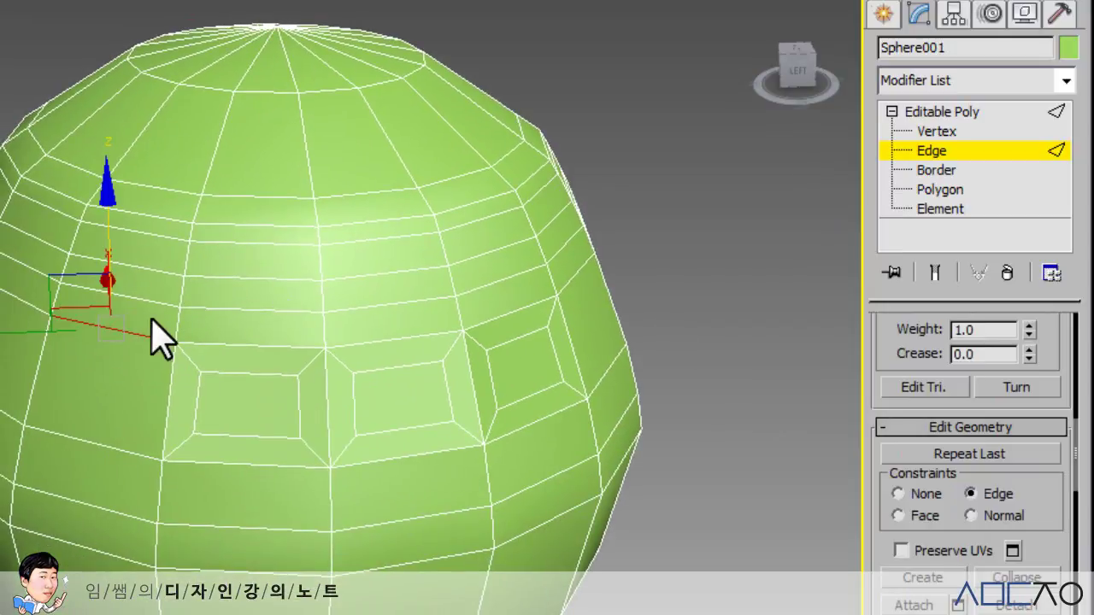
pyautogui.moveTo(117, 317)
pyautogui.keyDown('alt'); pyautogui.mouseDown(button='middle')
pyautogui.moveTo(44, 325)
pyautogui.moveTo(132, 314)
pyautogui.mouseUp(button='middle'); pyautogui.keyUp('alt')
pyautogui.moveTo(128, 315); pyautogui.dragTo(73, 369)
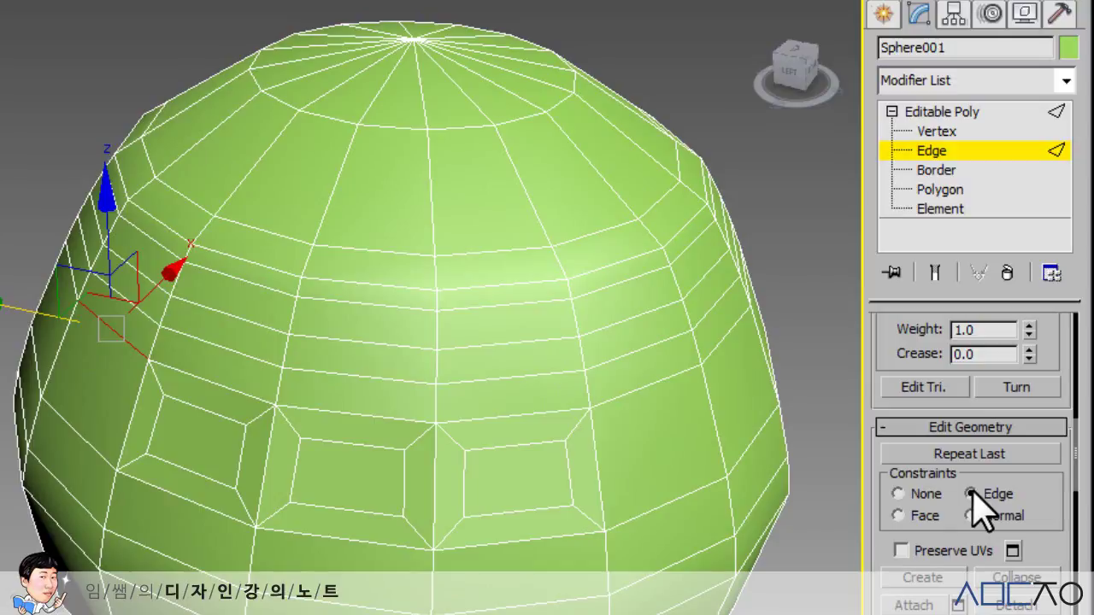
# Set the constraint to None, try pulling the same edge outward along Y, undo the move, and clear the selection
pyautogui.click(921, 499)
pyautogui.moveTo(15, 311)
pyautogui.mouseDown()
pyautogui.moveTo(0, 315)
pyautogui.moveTo(110, 324)
pyautogui.moveTo(0, 316)
pyautogui.mouseUp()
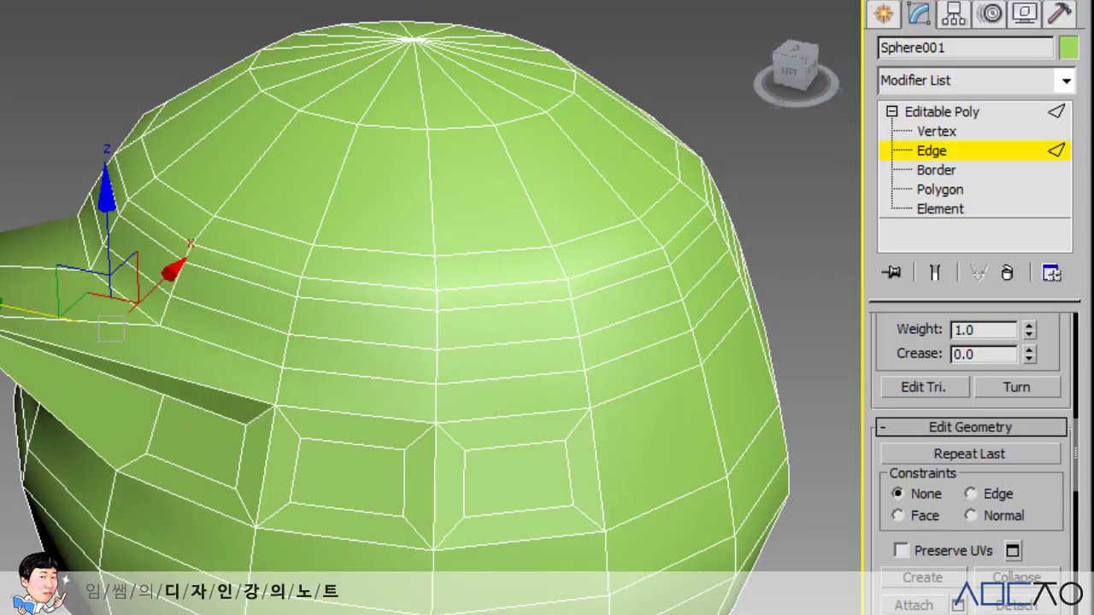
pyautogui.moveTo(111, 329); pyautogui.dragTo(0, 287)
pyautogui.hotkey('ctrl', 'z')
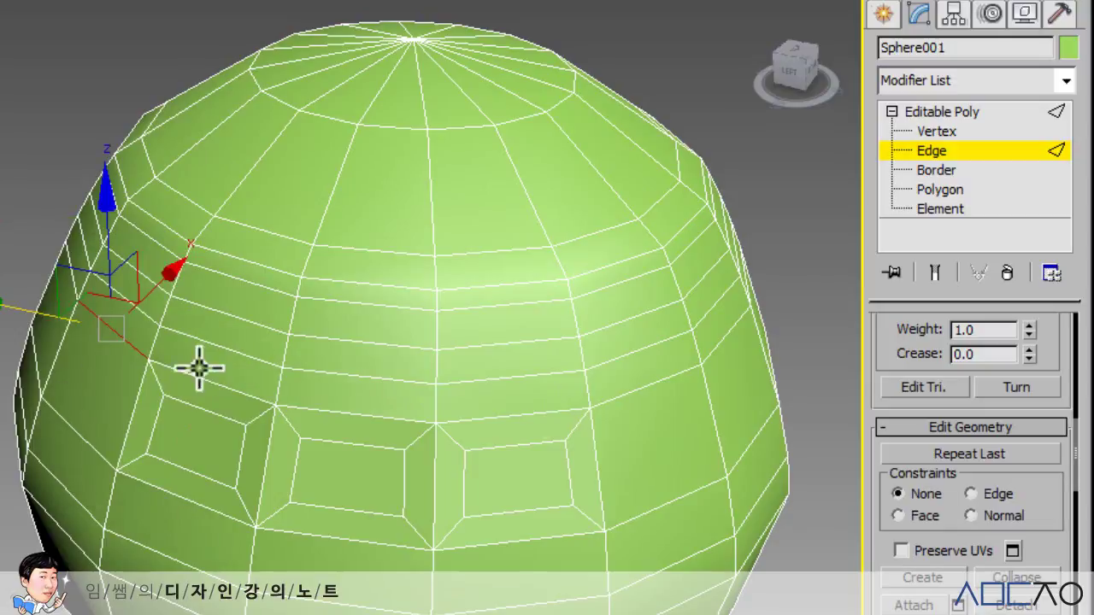
pyautogui.moveTo(626, 396); pyautogui.dragTo(559, 367, button='middle')
pyautogui.scroll(-2, 499, 361)
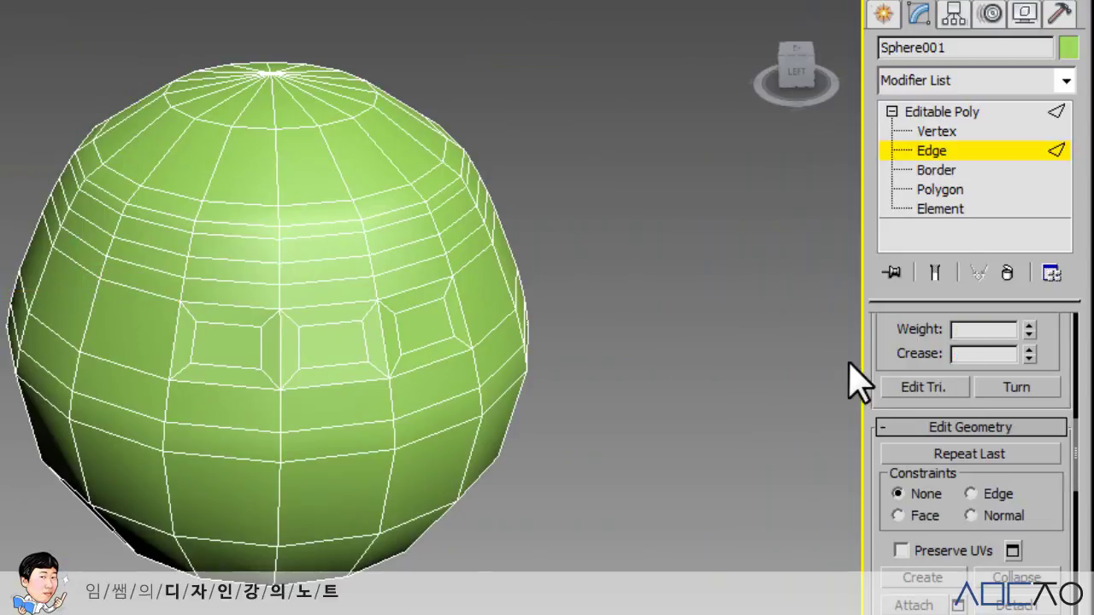
# Exit the edge level and Cut a diagonal edge between opposite corner vertices of a quad just below the sphere's cap
pyautogui.click(940, 112)
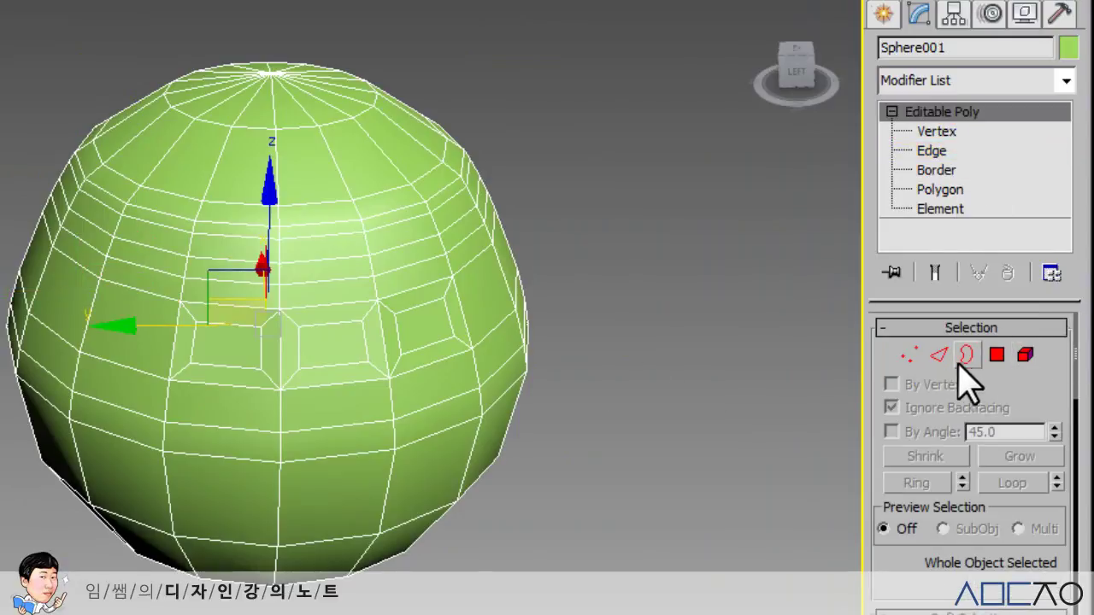
pyautogui.scroll(-10, 1045, 391)
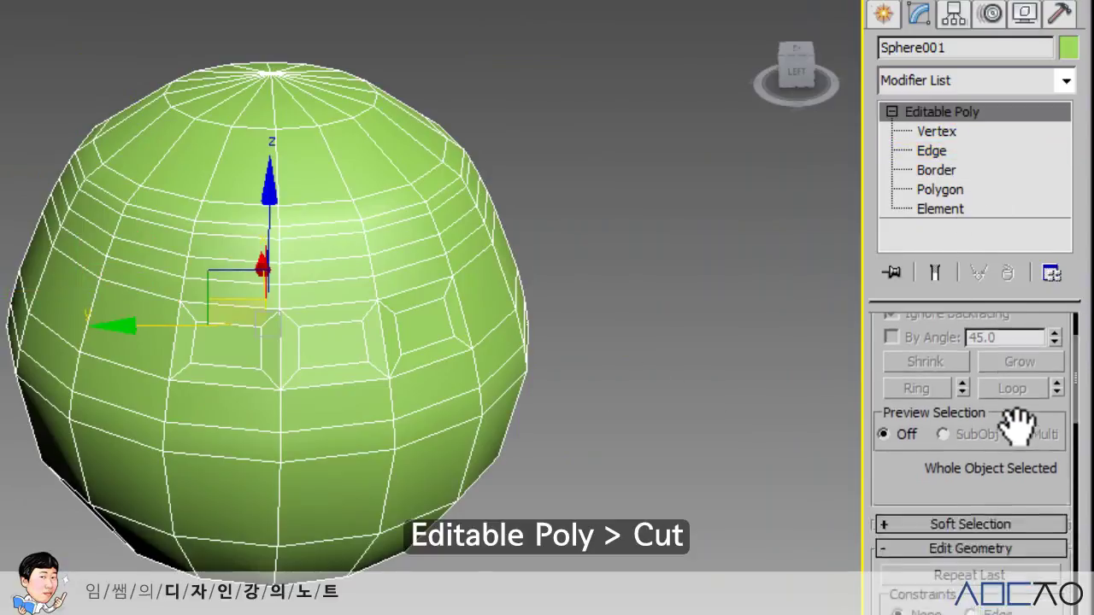
pyautogui.click(1017, 378)
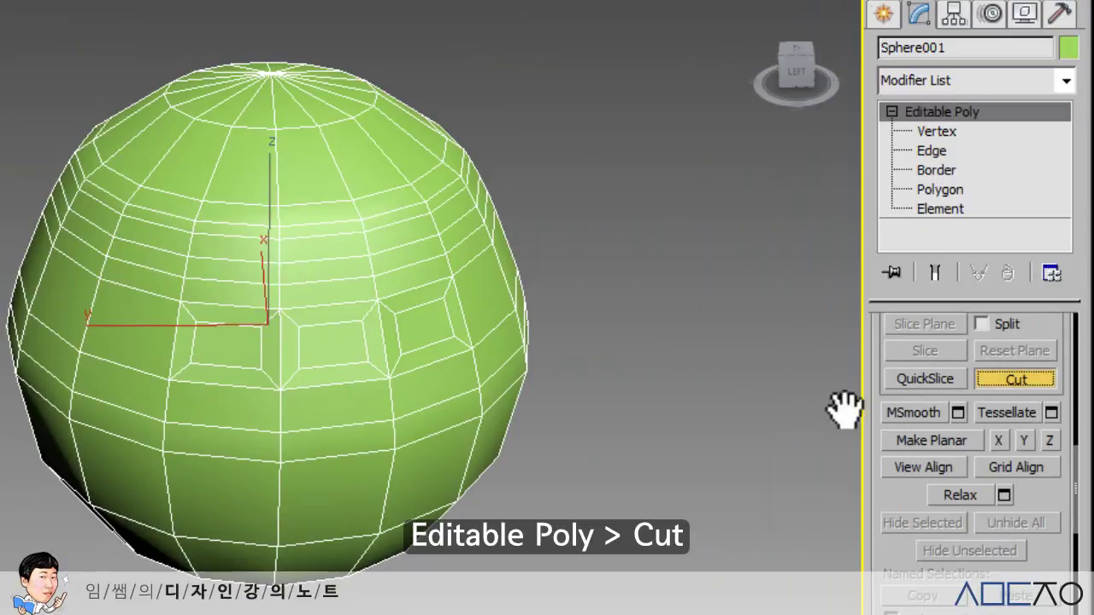
pyautogui.moveTo(745, 389); pyautogui.dragTo(747, 398, button='middle')
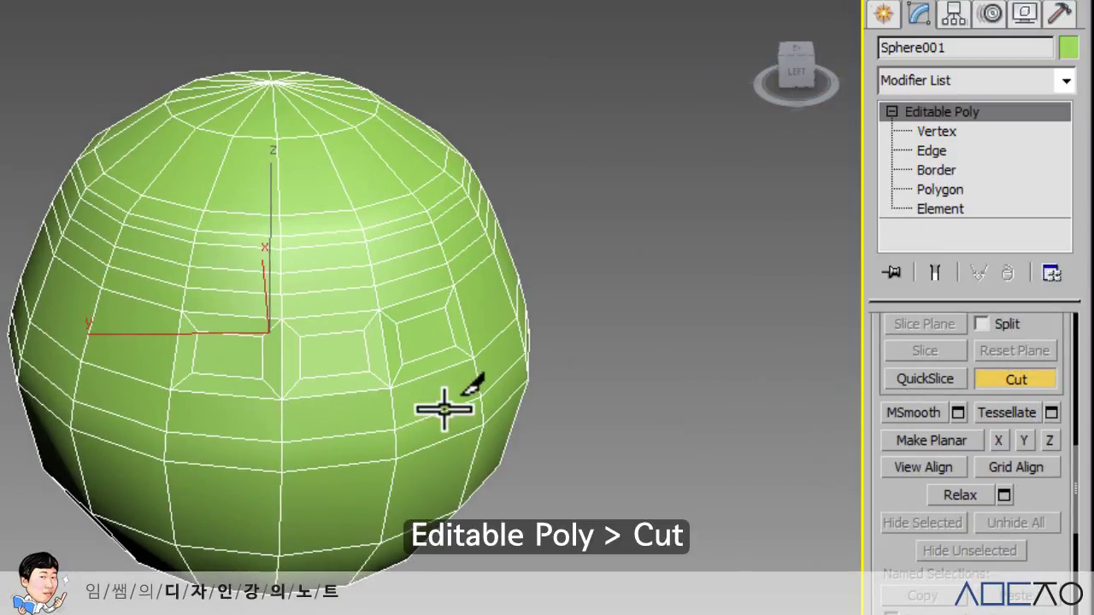
pyautogui.keyDown('alt'); pyautogui.moveTo(420, 398); pyautogui.dragTo(422, 429, button='middle'); pyautogui.keyUp('alt')
pyautogui.moveTo(329, 313); pyautogui.dragTo(313, 359, button='middle')
pyautogui.scroll(3, 322, 344)
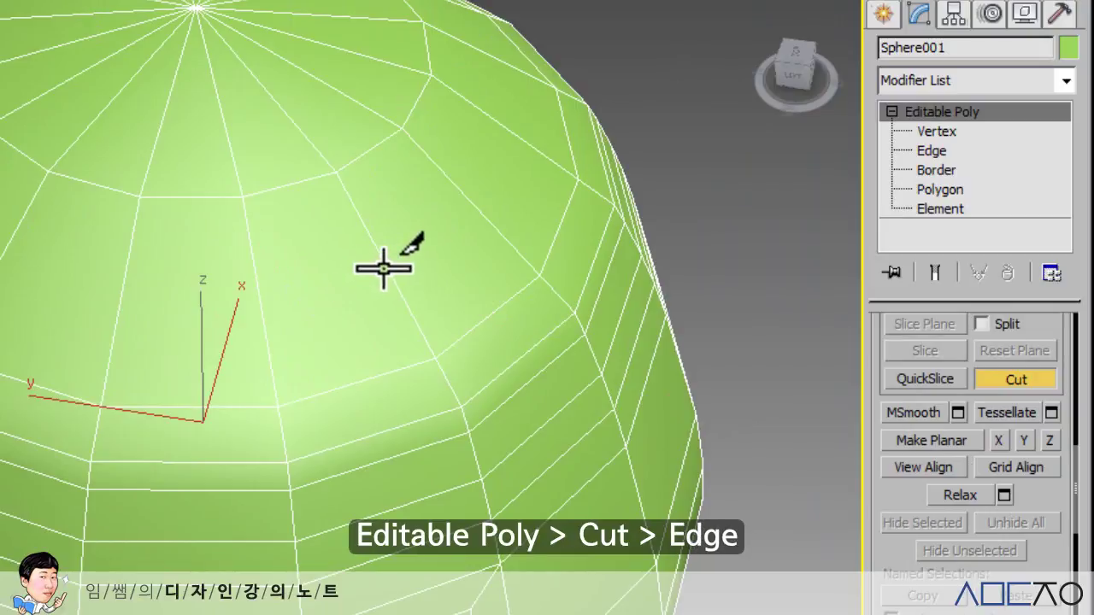
pyautogui.click(332, 173)
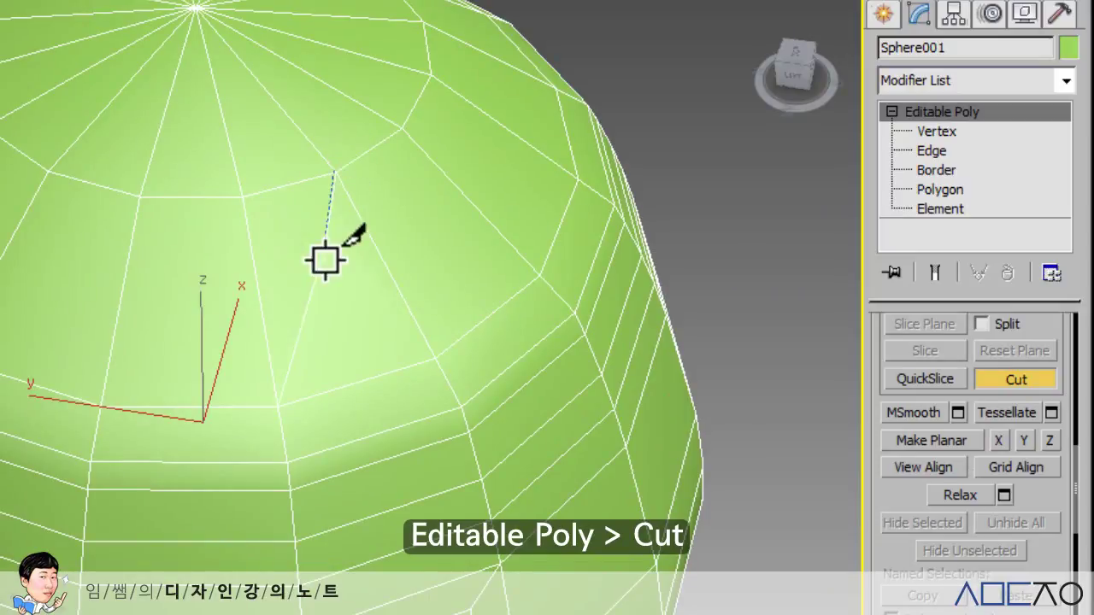
pyautogui.click(280, 402)
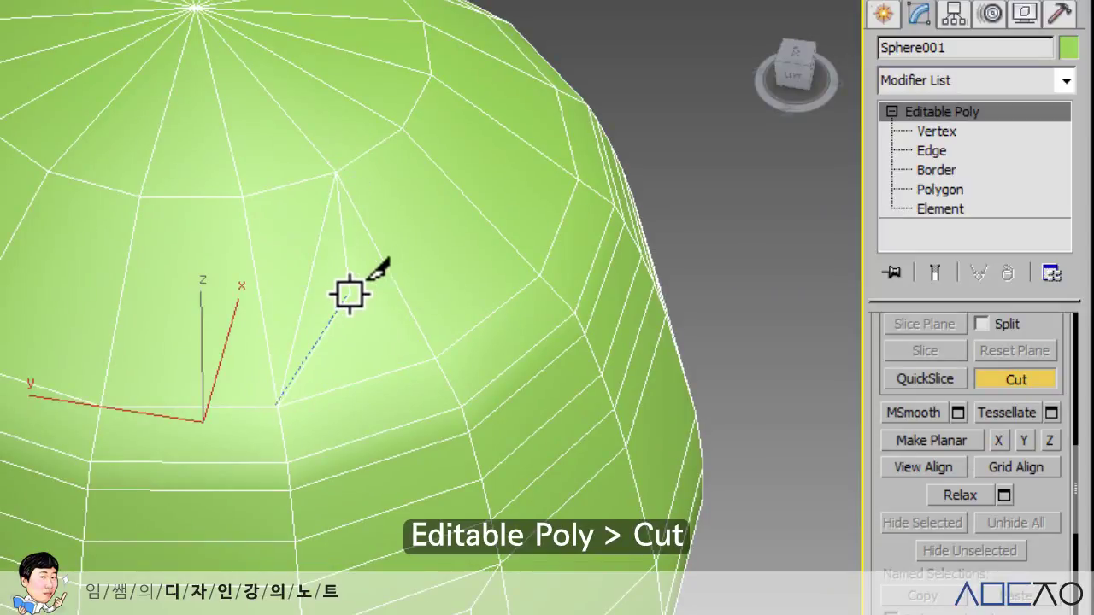
pyautogui.click(1017, 381)
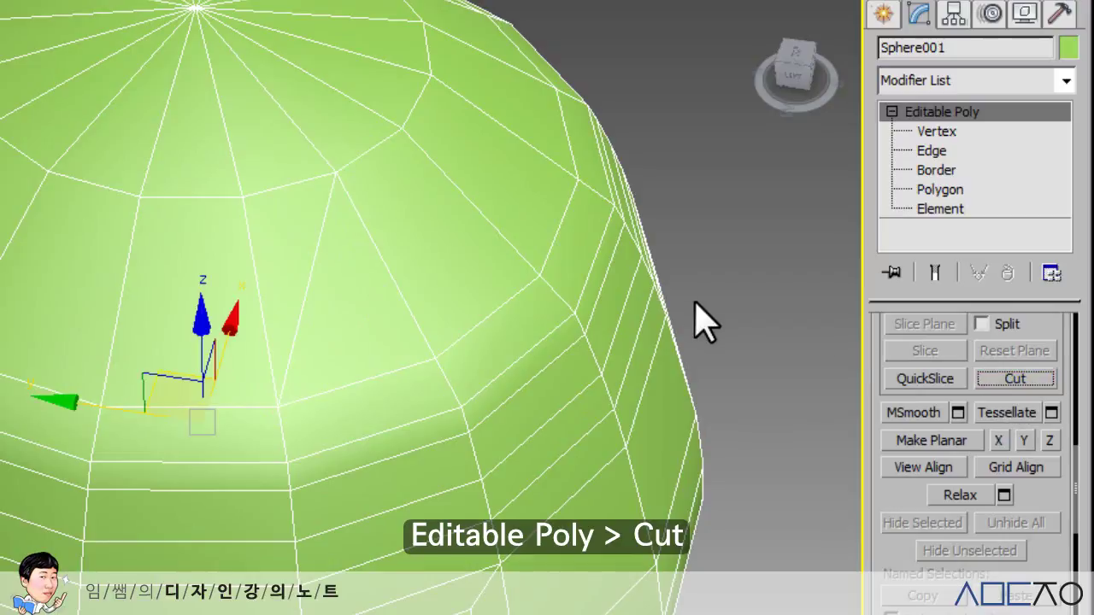
# Cut an edge across the neighbouring face below the cap, joining points midway along its two side edges, and leave Cut
pyautogui.click(990, 380)
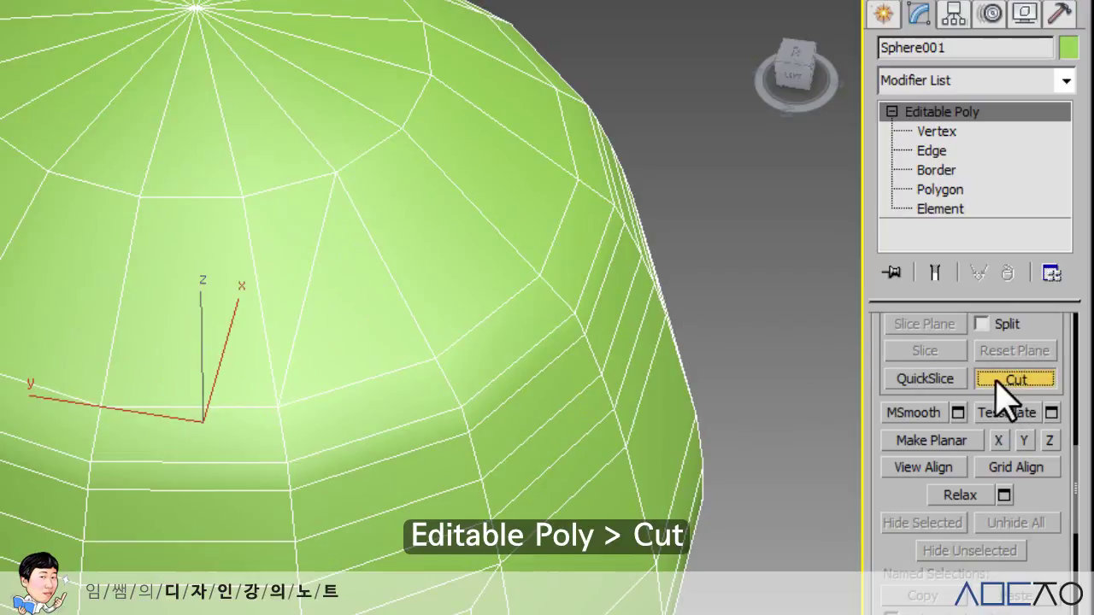
pyautogui.click(471, 203)
pyautogui.click(386, 263)
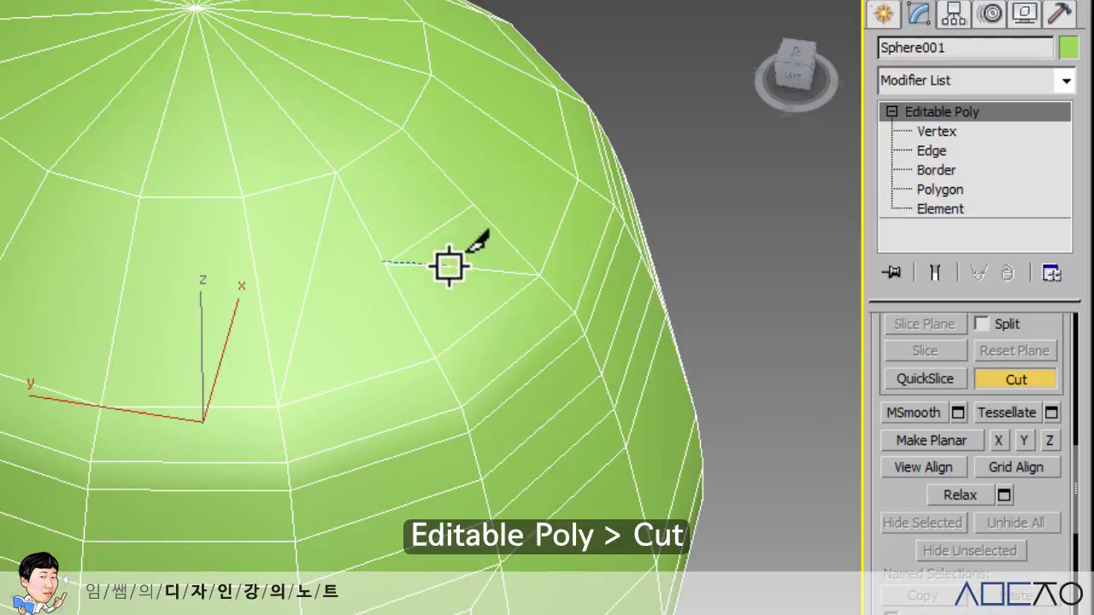
pyautogui.click(994, 381)
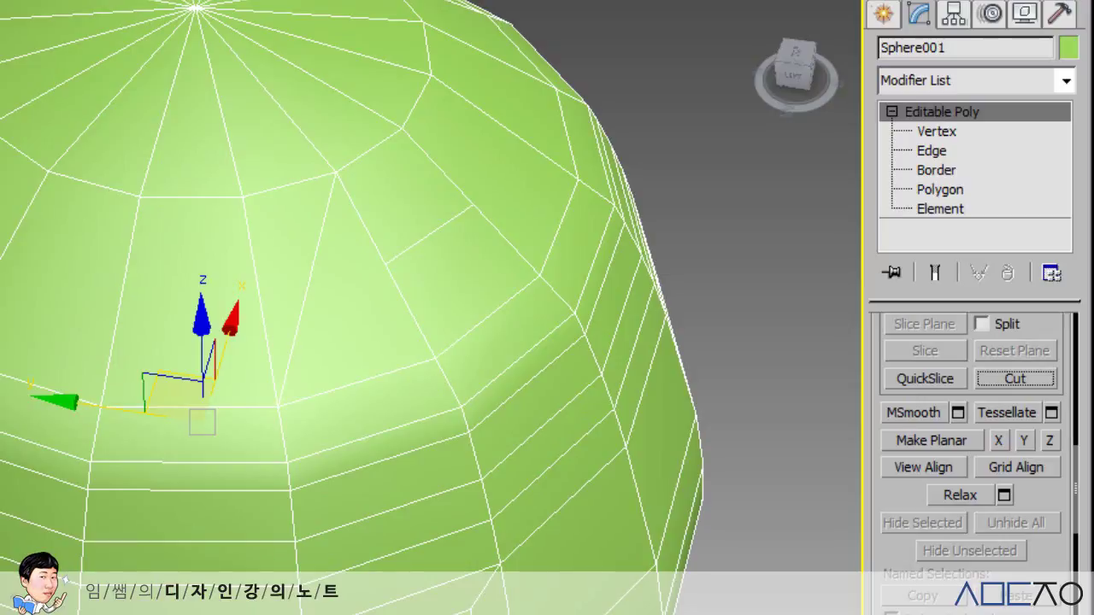
pyautogui.click(1047, 376)
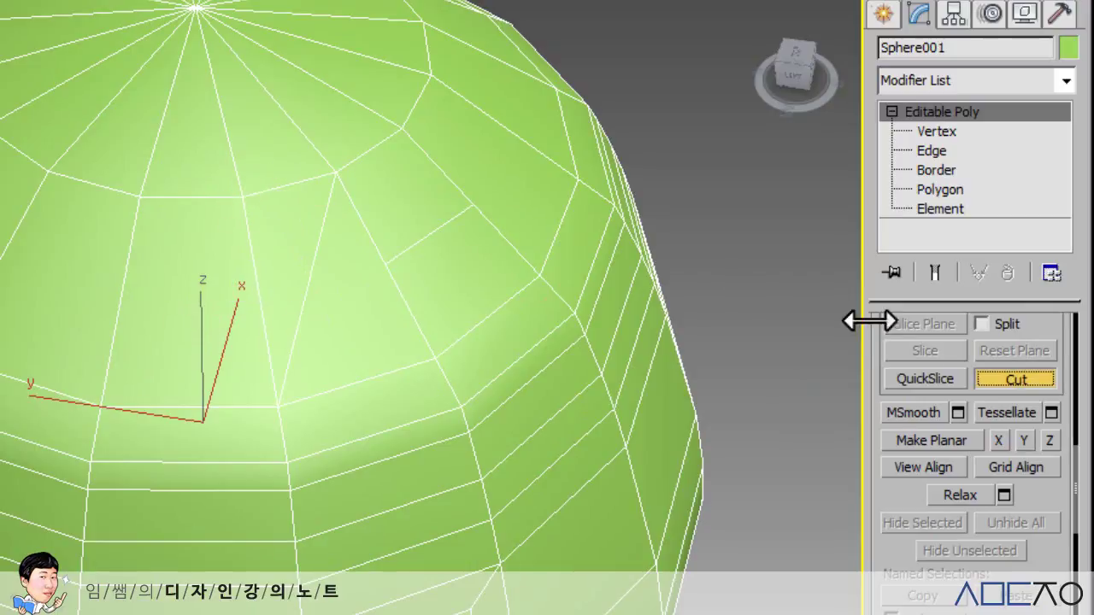
pyautogui.click(1013, 381)
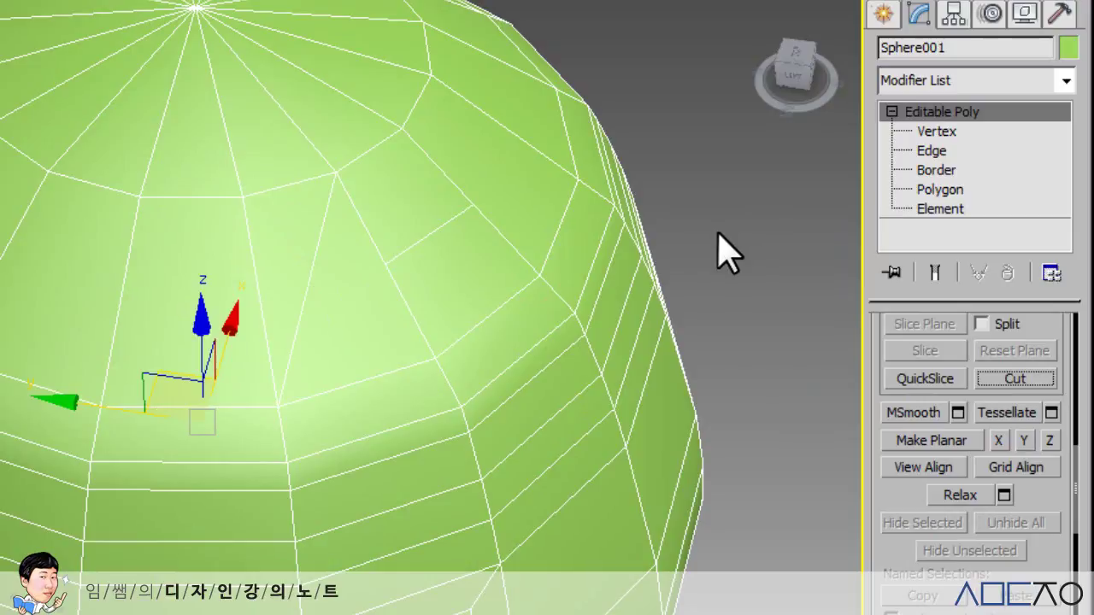
# Examine the Edit Geometry and Subdivision Surface options for the whole sphere and activate Attach
pyautogui.scroll(-5, 718, 252)
pyautogui.keyDown('alt'); pyautogui.moveTo(642, 319); pyautogui.dragTo(650, 264, button='middle'); pyautogui.keyUp('alt')
pyautogui.scroll(5, 908, 547)
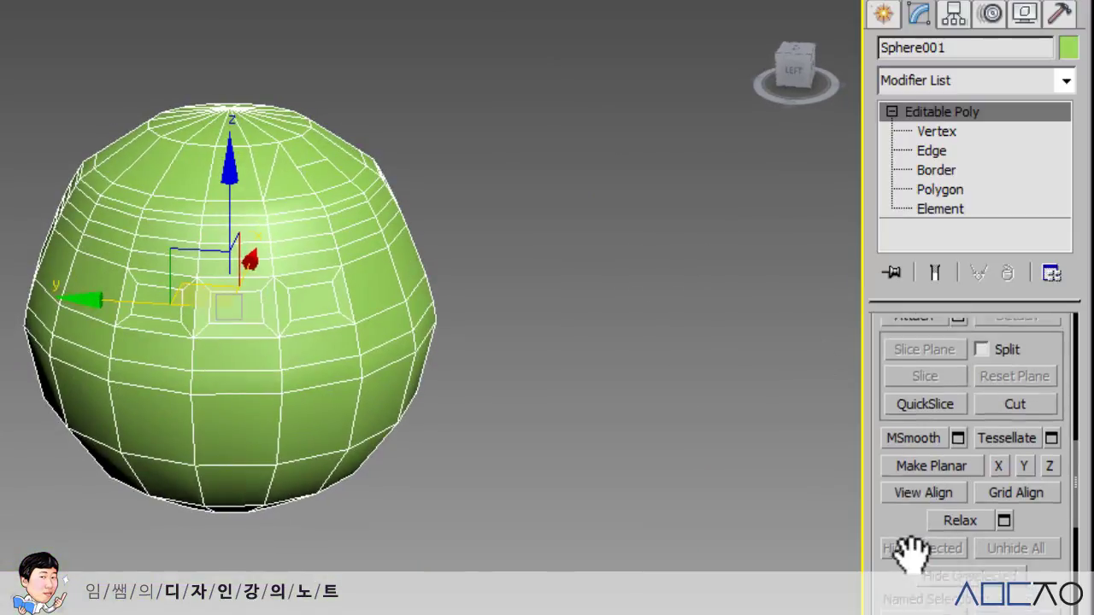
pyautogui.scroll(-10, 915, 538)
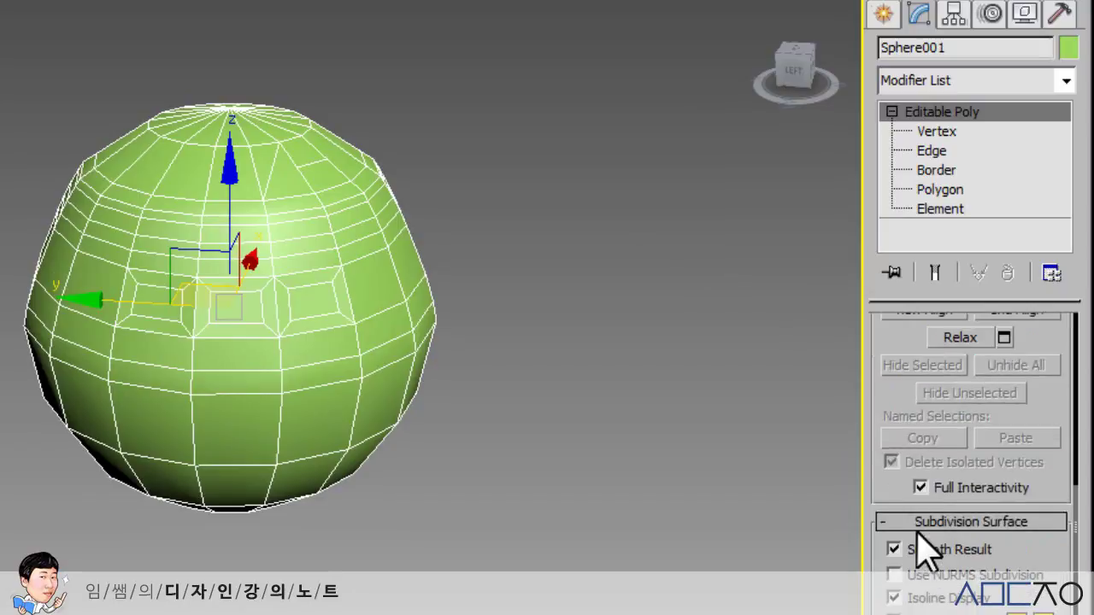
pyautogui.scroll(8, 914, 529)
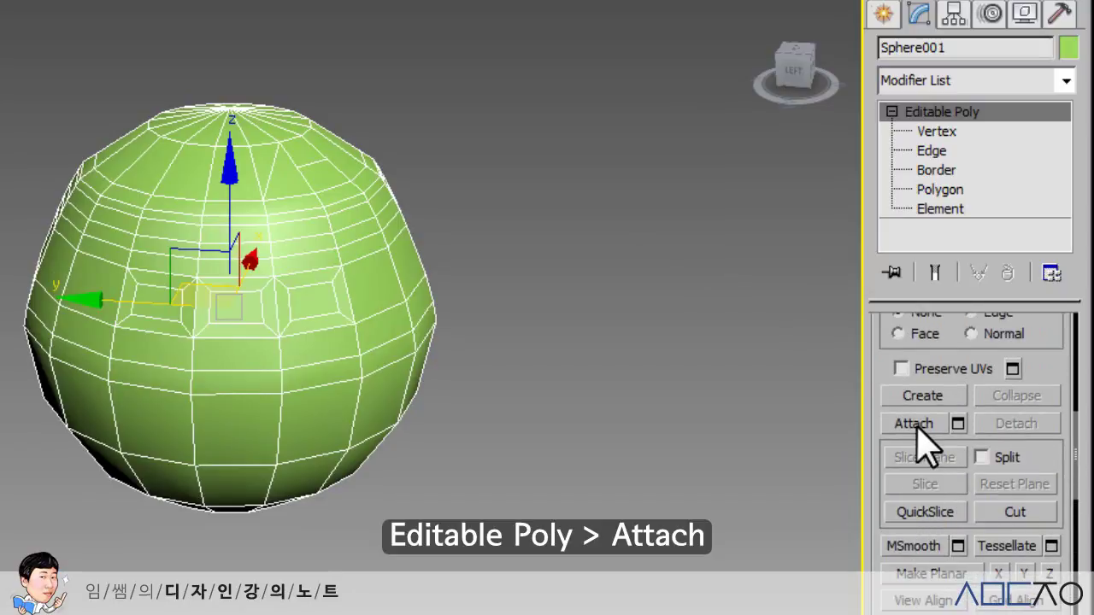
pyautogui.scroll(4, 918, 436)
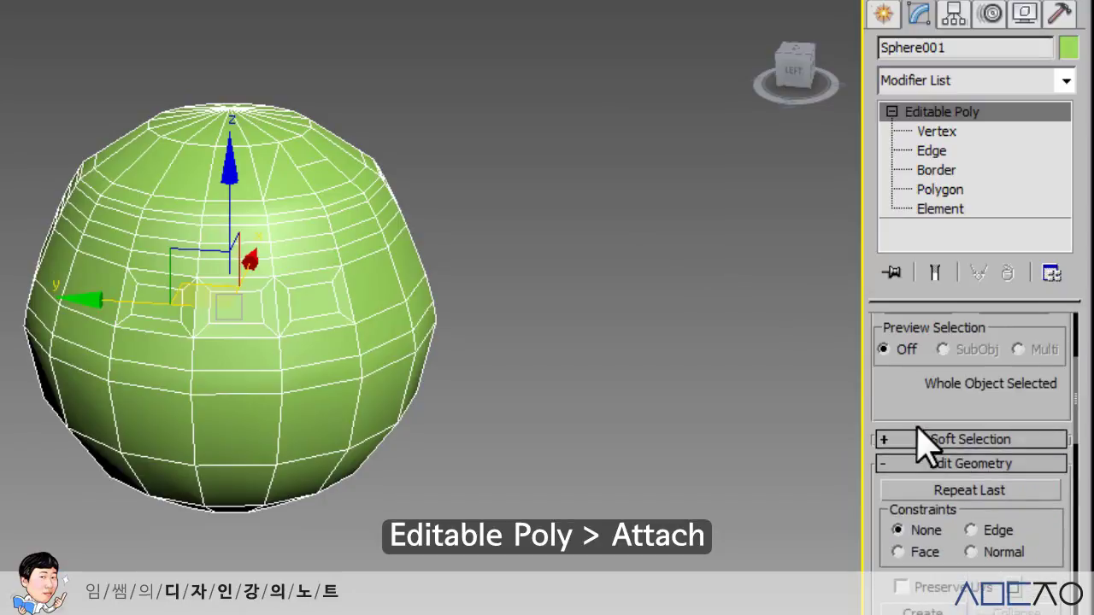
pyautogui.scroll(-3, 923, 448)
pyautogui.scroll(-15, 1037, 532)
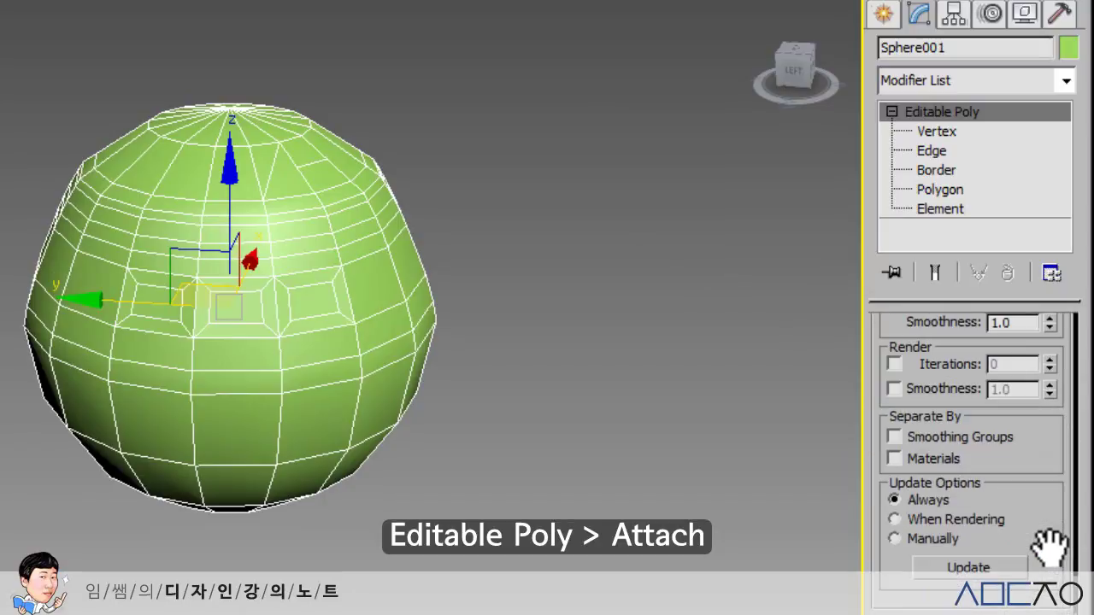
pyautogui.scroll(14, 1049, 546)
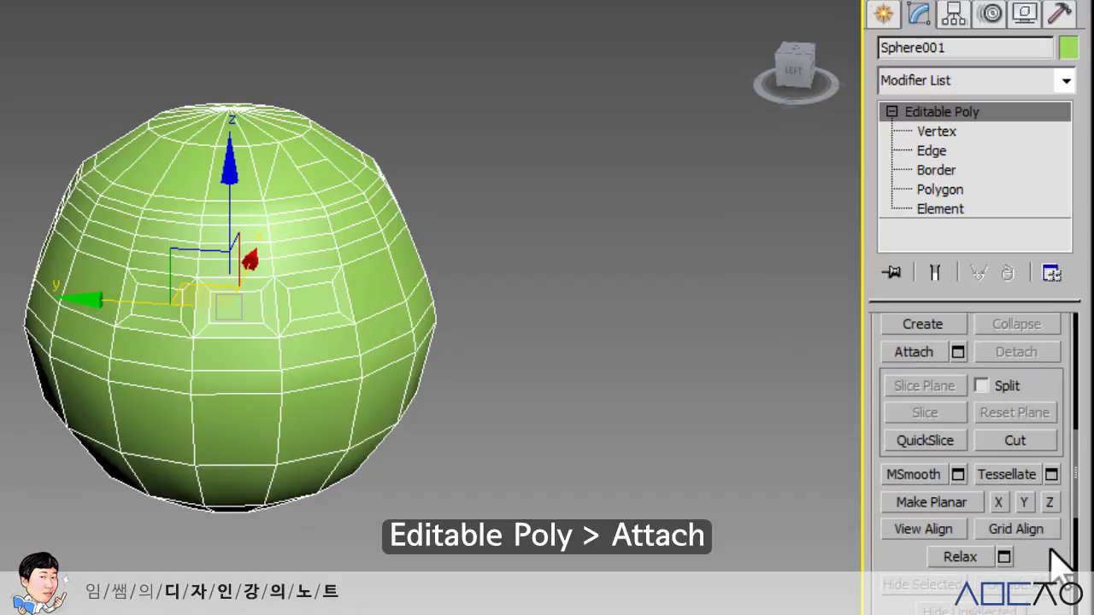
pyautogui.scroll(2, 1060, 564)
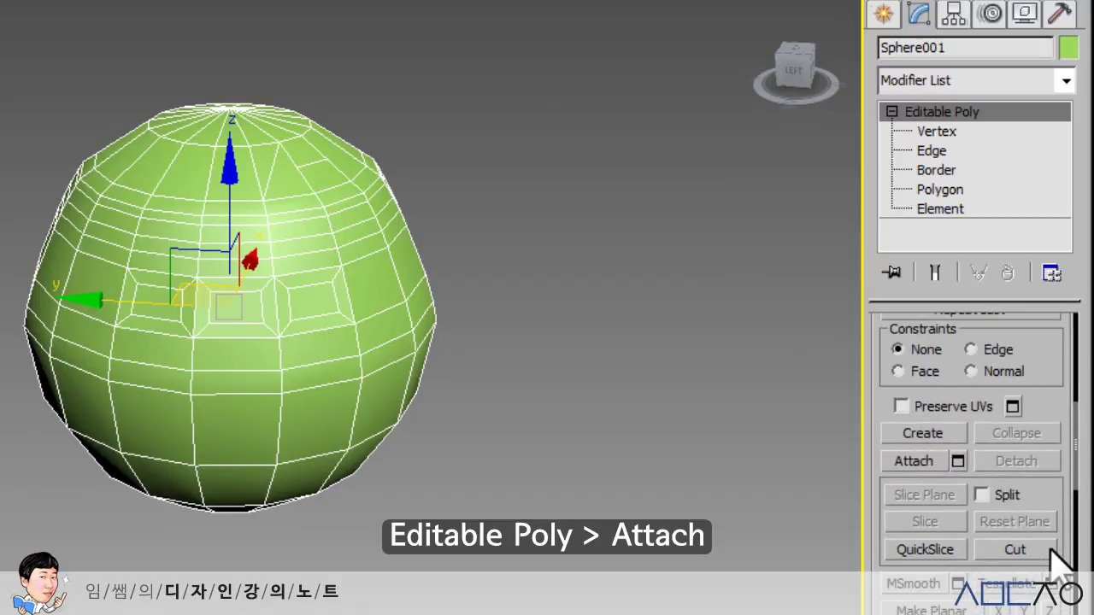
pyautogui.click(928, 463)
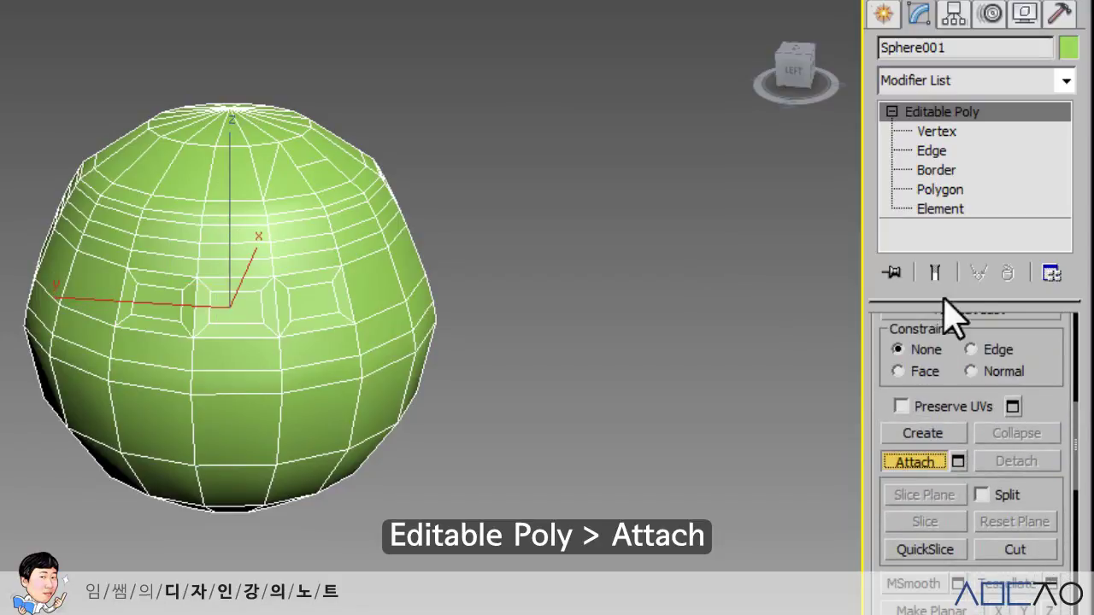
# Select the polygon beside the rightmost inset panel, examine the Detach option for it, and return to the object level
pyautogui.click(932, 190)
pyautogui.click(370, 285)
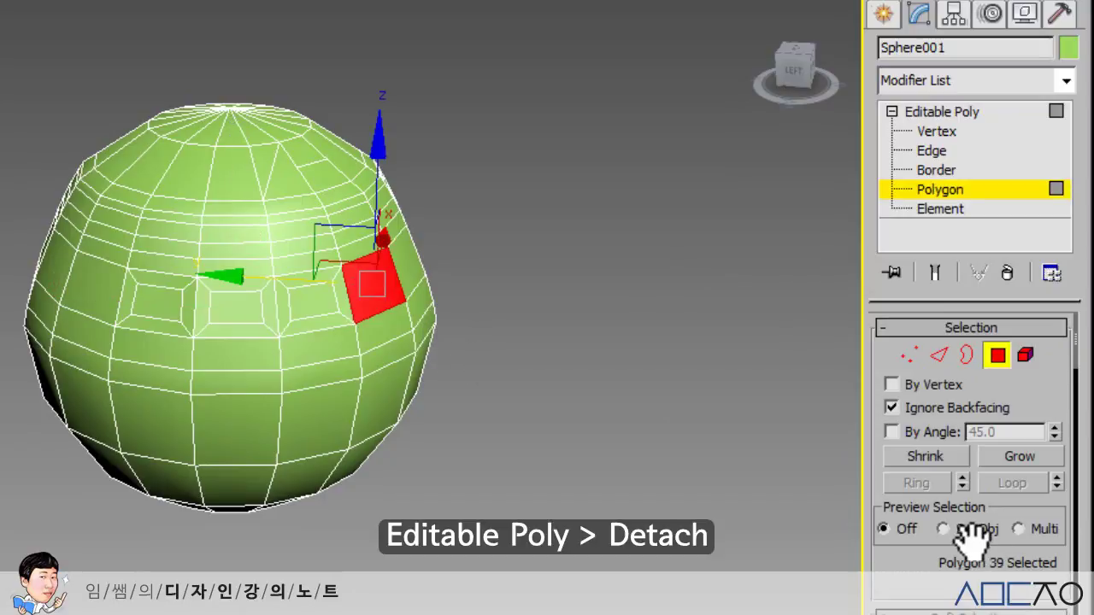
pyautogui.scroll(-5, 935, 496)
pyautogui.scroll(-5, 999, 560)
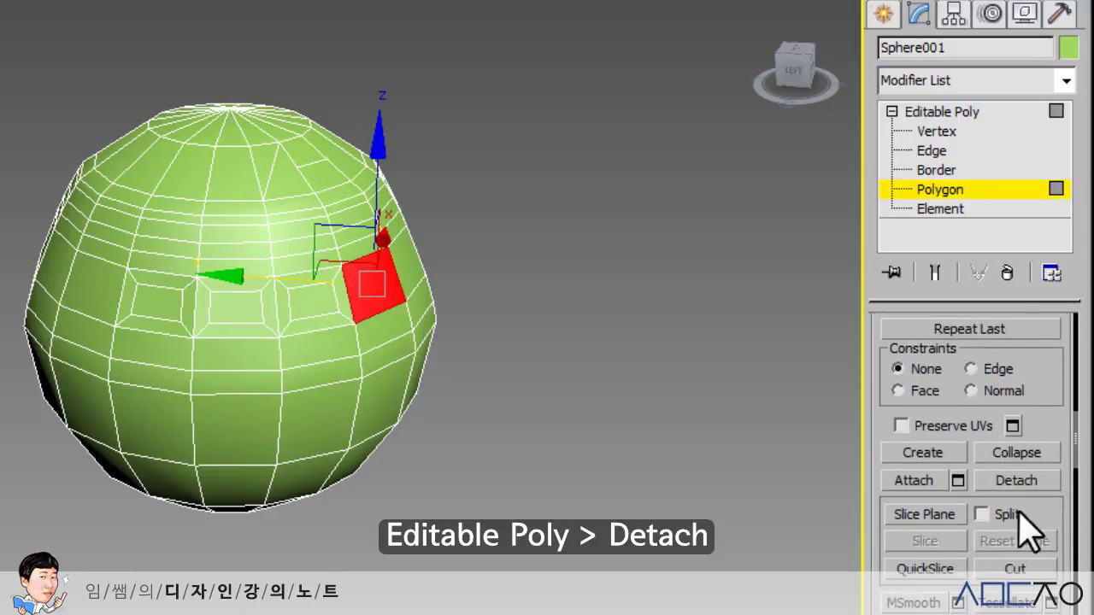
pyautogui.click(939, 113)
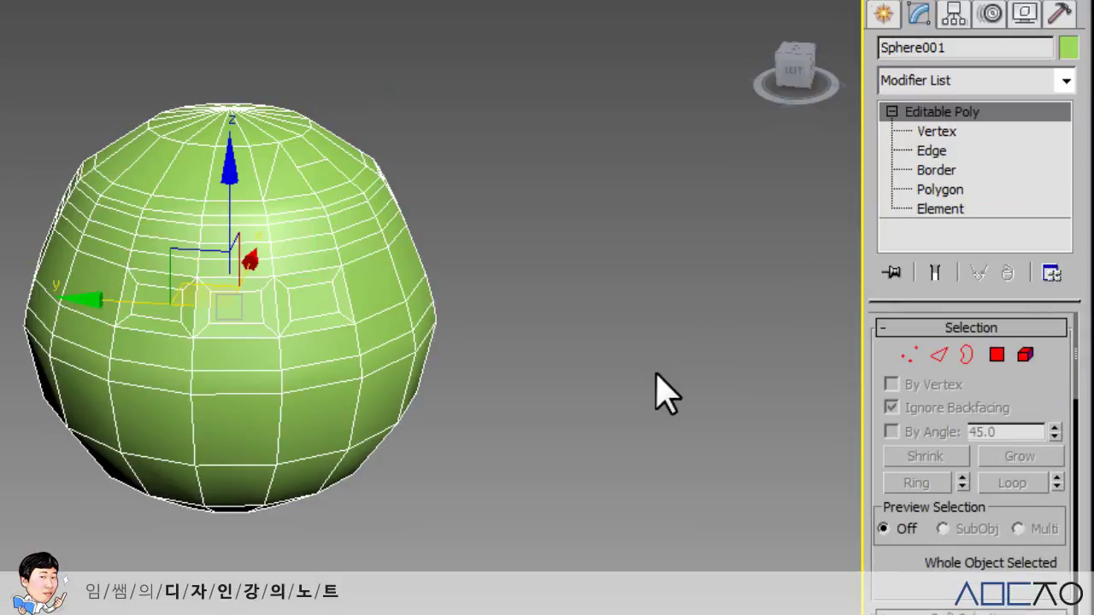